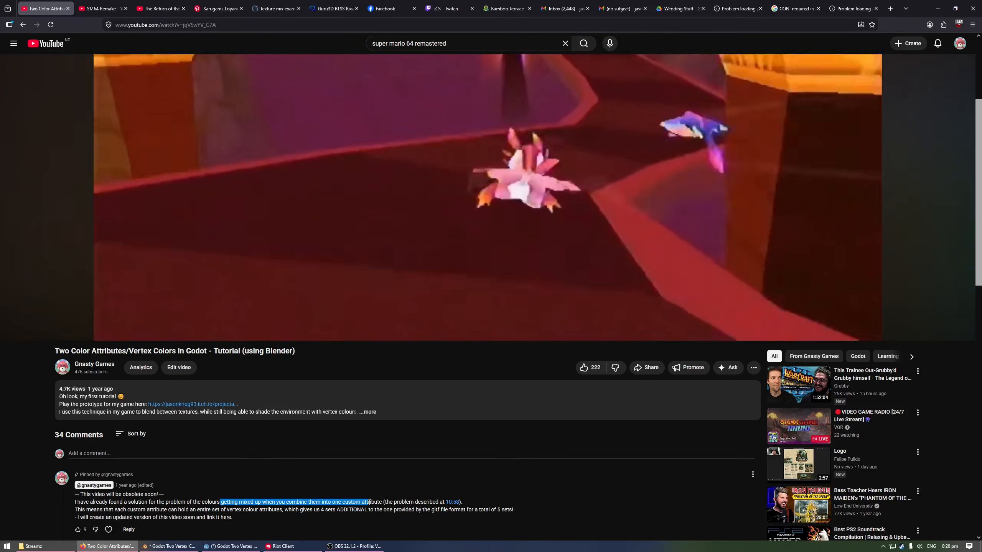
Play the earlier vertex colour tutorial from 10:58 and pause it where the mask colours get mixed up on the plane in Godot
{"action": "left_click", "coordinate": [452, 502]}
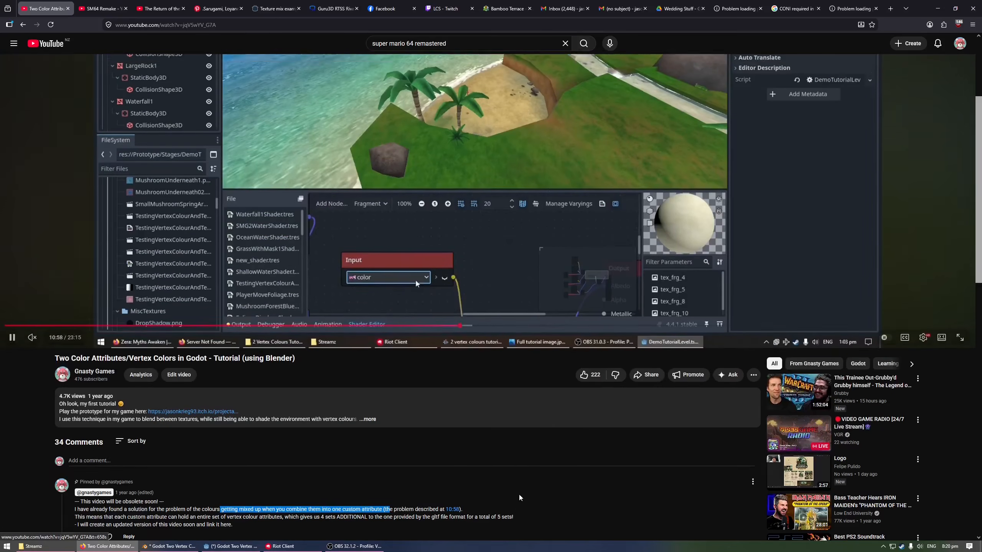
{"action": "left_click", "coordinate": [535, 175]}
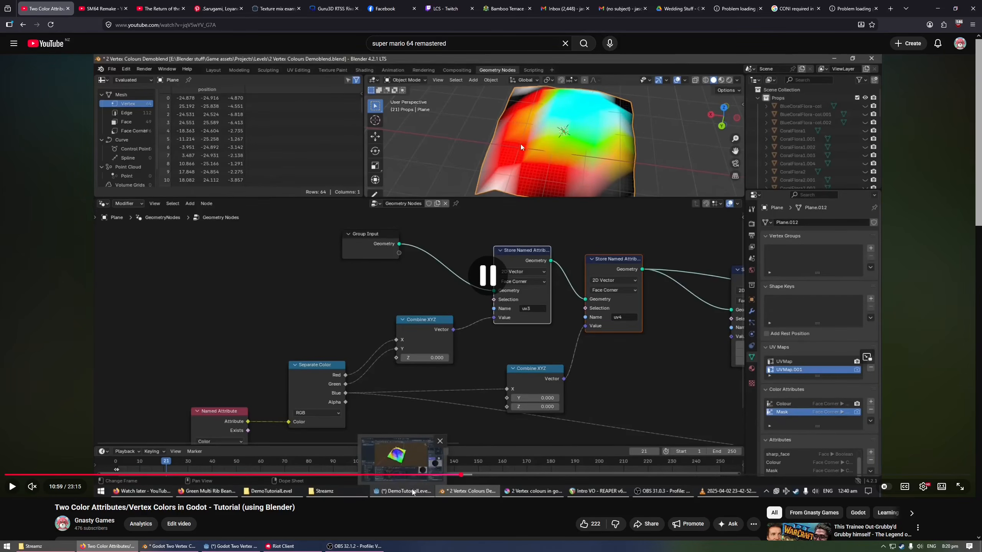
{"action": "left_click", "coordinate": [569, 252]}
{"action": "left_click", "coordinate": [421, 178]}
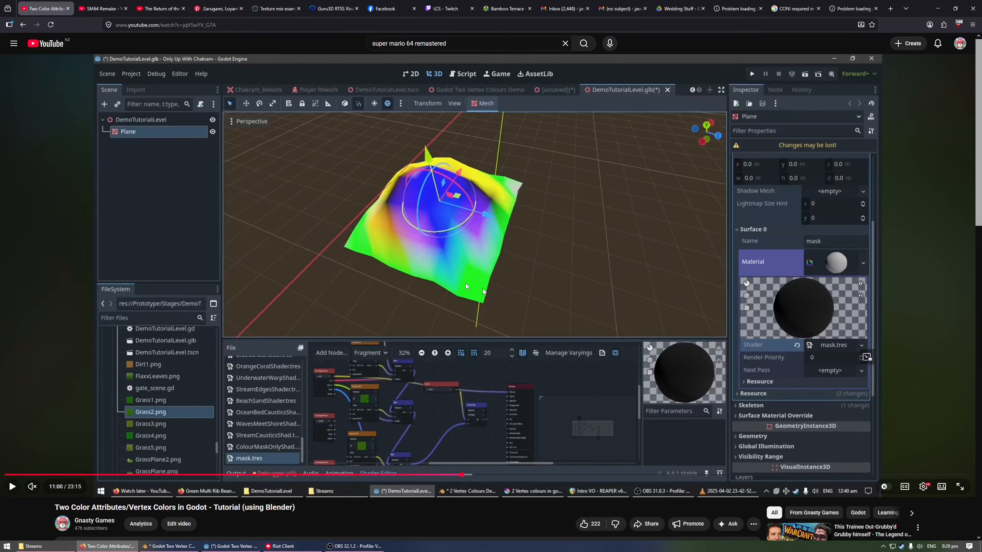
{"action": "scroll", "coordinate": [440, 298], "scroll_direction": "down", "scroll_amount": 4}
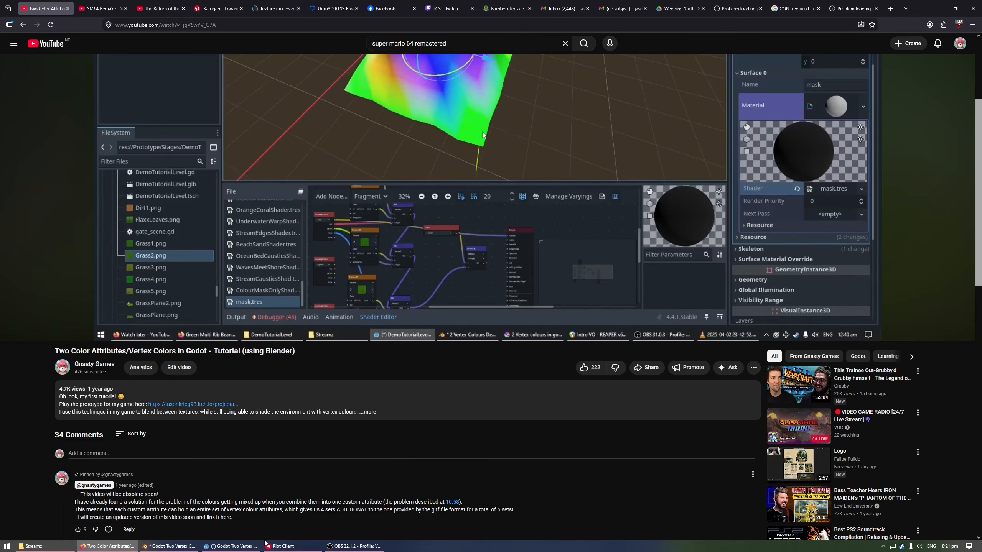
{"action": "scroll", "coordinate": [418, 485], "scroll_direction": "up", "scroll_amount": 4}
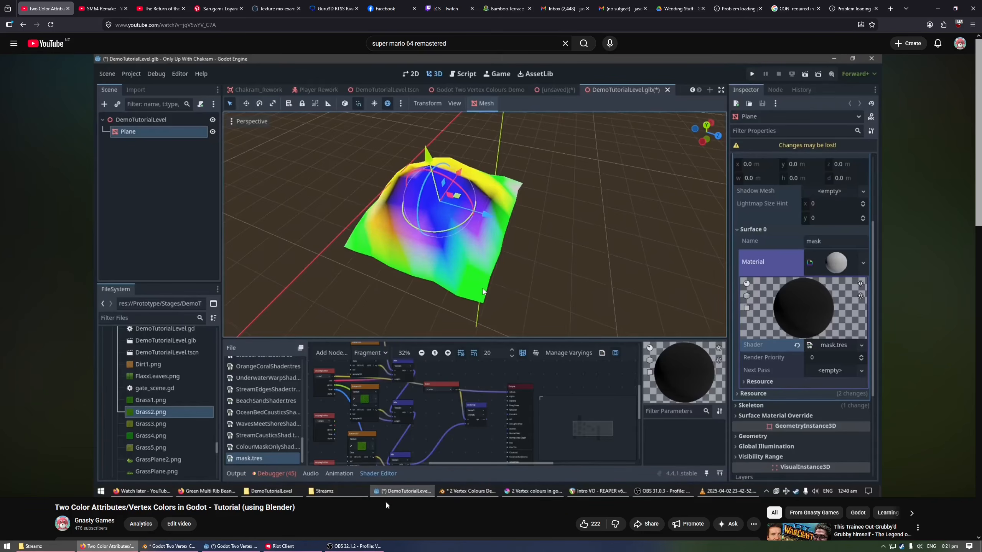
Switch to Godot and preview the mask colours and the color input separately on the shader's Albedo output, undoing each connection
{"action": "left_click", "coordinate": [937, 6]}
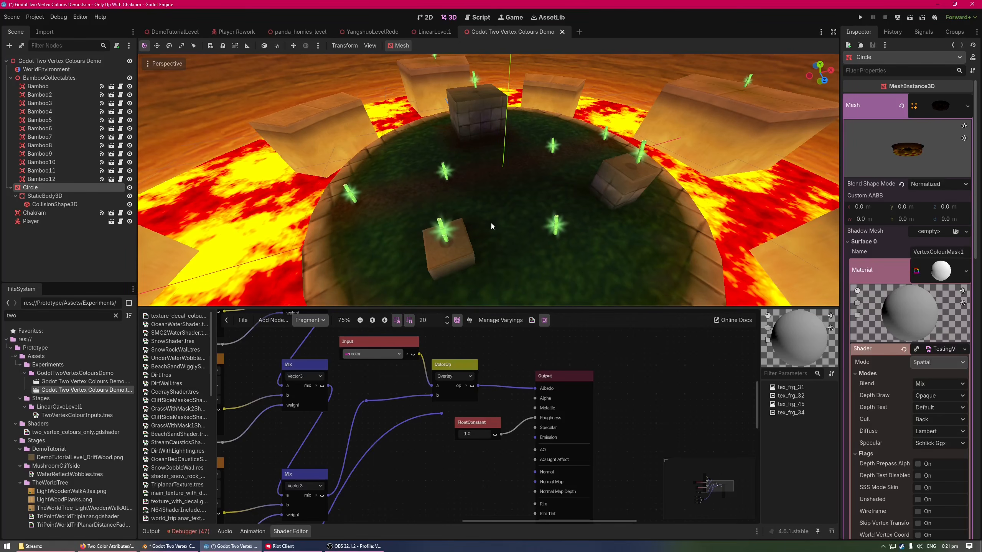
{"action": "middle_click_drag", "start_coordinate": [492, 226], "coordinate": [457, 209]}
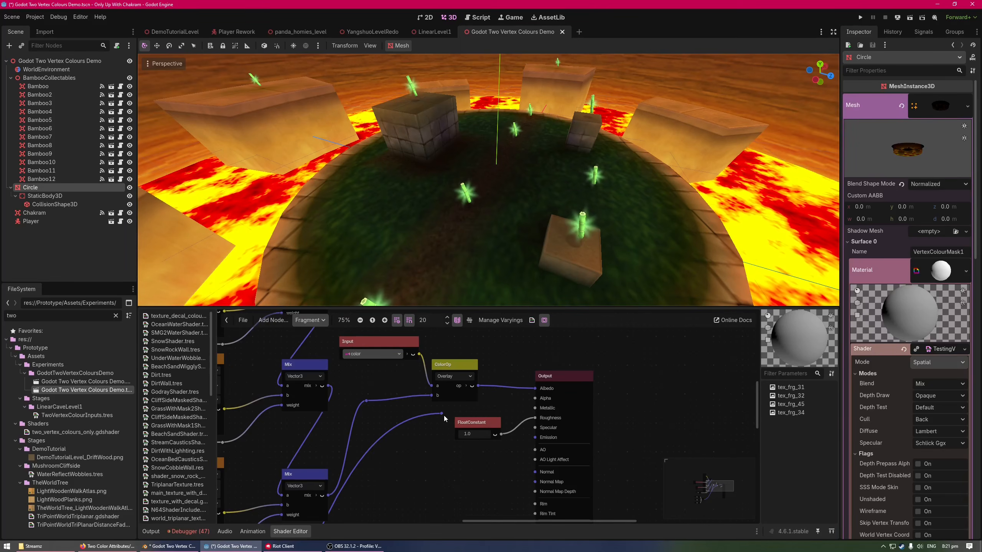
{"action": "left_click_drag", "start_coordinate": [443, 414], "coordinate": [535, 388]}
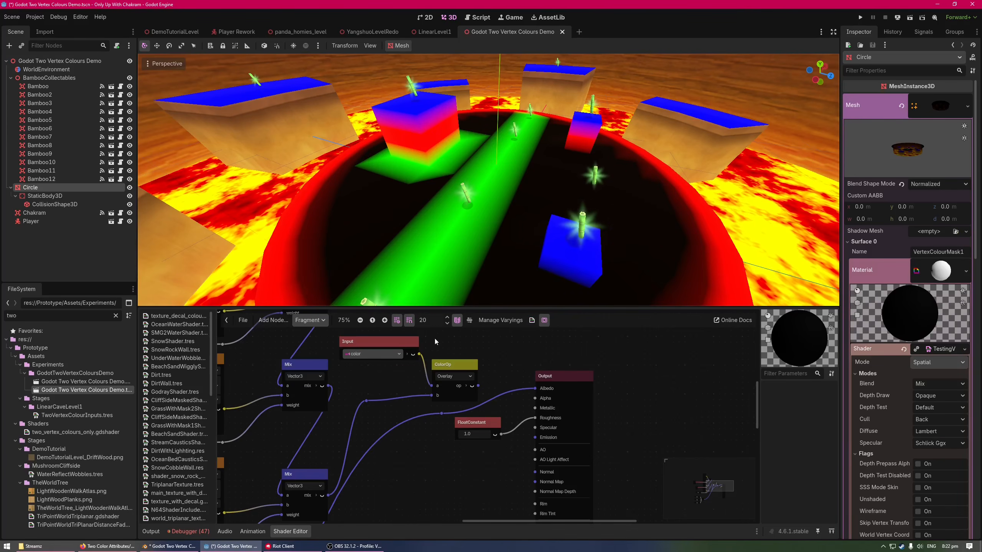
{"action": "key", "text": "ctrl+z"}
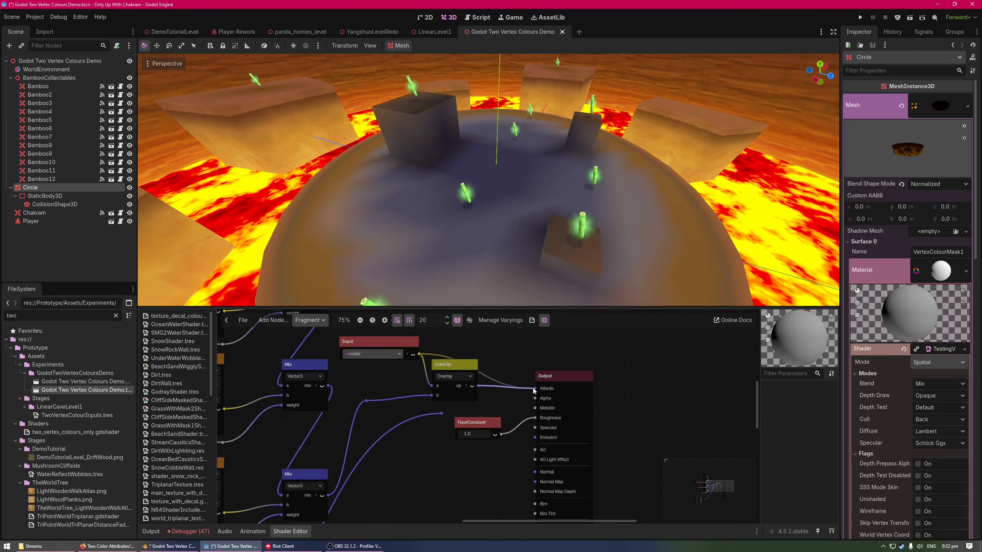
{"action": "left_click_drag", "start_coordinate": [533, 391], "coordinate": [534, 389]}
{"action": "right_click_drag", "start_coordinate": [520, 195], "coordinate": [715, 203]}
{"action": "key", "text": "a"}
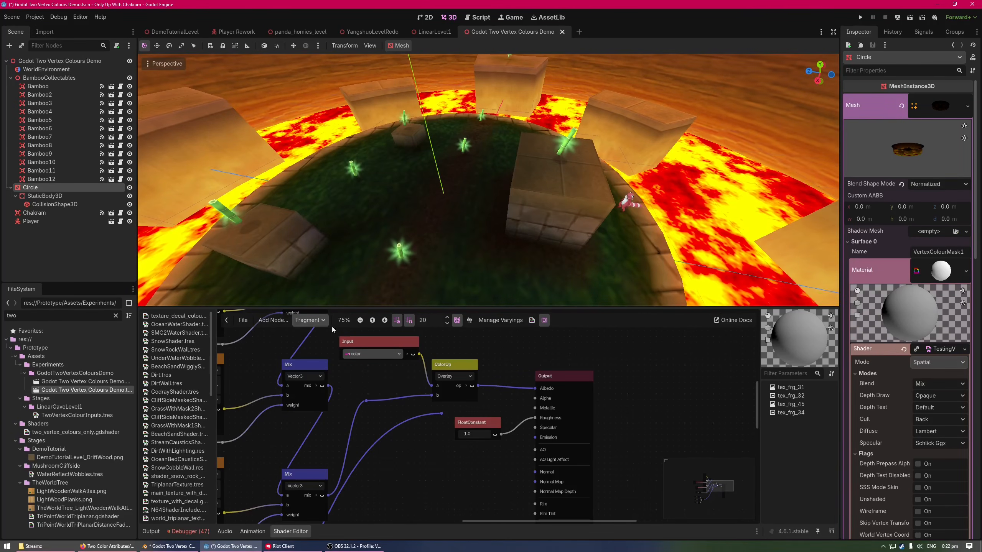
Show the shader's Vertex stage and examine the custom0, custom1 and custom2 inputs feeding the red, green and blue varyings
{"action": "left_click", "coordinate": [310, 320]}
{"action": "left_click", "coordinate": [315, 335]}
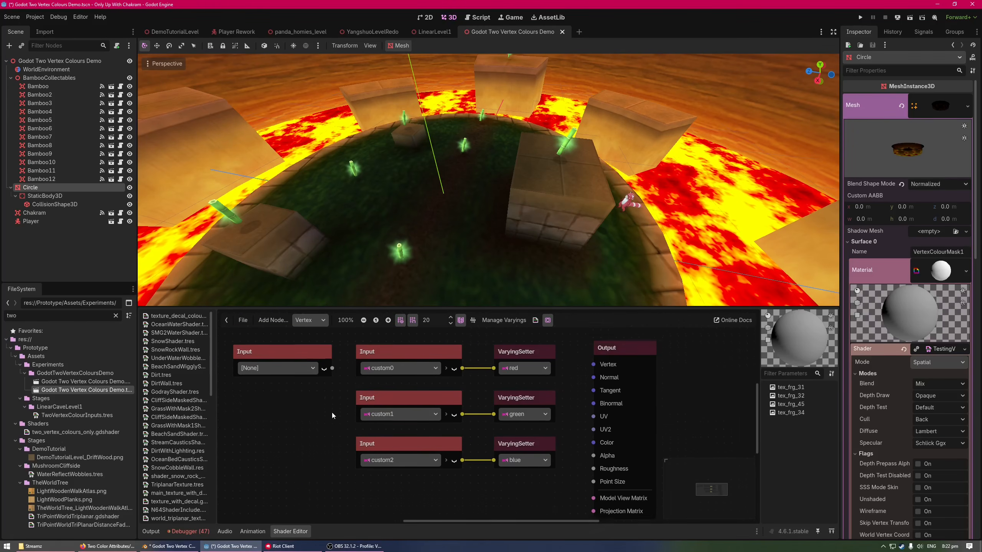
{"action": "left_click_drag", "start_coordinate": [349, 342], "coordinate": [568, 484]}
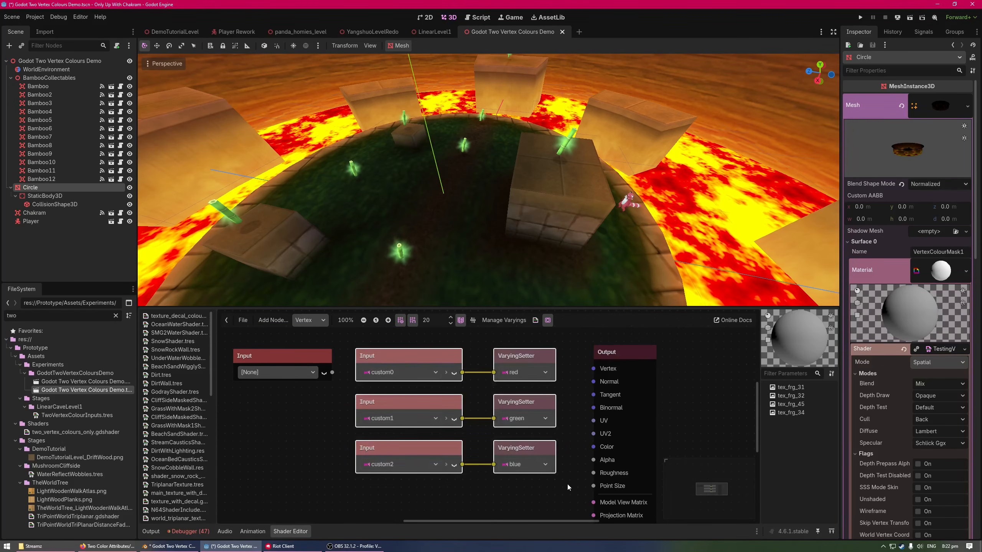
{"action": "left_click", "coordinate": [570, 452]}
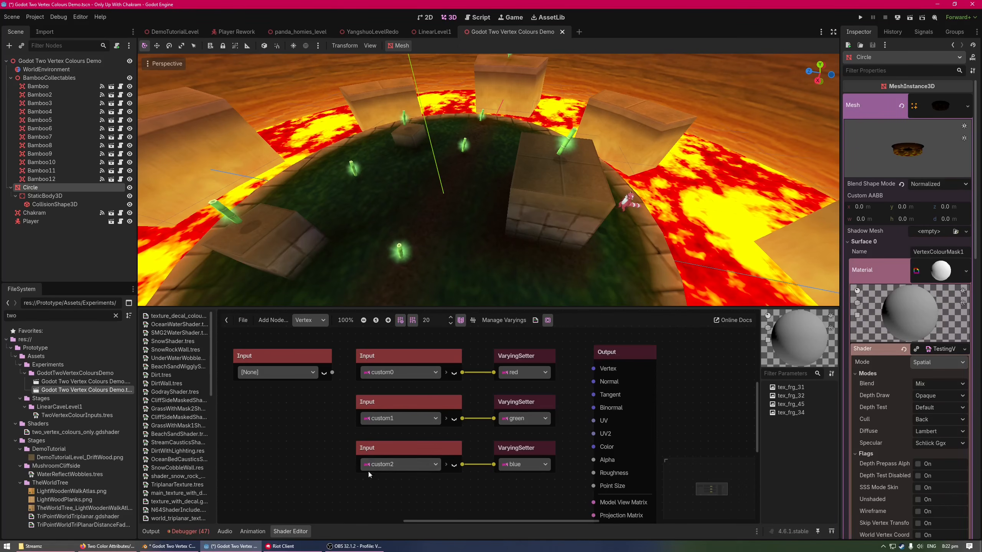
{"action": "mouse_move", "coordinate": [302, 424]}
{"action": "left_mouse_down"}
{"action": "mouse_move", "coordinate": [321, 456]}
{"action": "mouse_move", "coordinate": [303, 437]}
{"action": "left_mouse_up"}
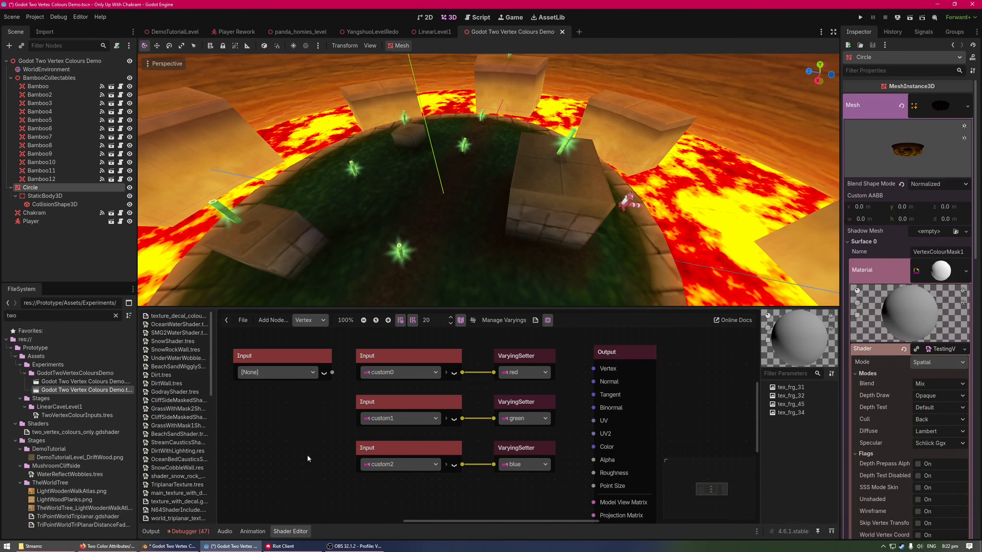
Switch to Blender and inspect the Circle mesh's UV maps and its Color and _Mask color attributes
{"action": "left_click", "coordinate": [180, 549]}
{"action": "middle_click_drag", "start_coordinate": [486, 292], "coordinate": [589, 296]}
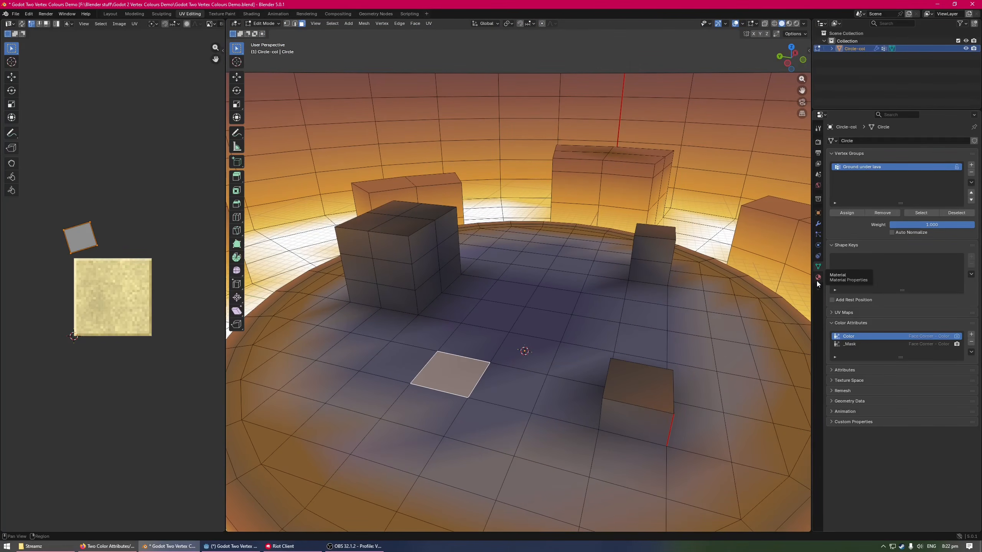
{"action": "left_click", "coordinate": [846, 313]}
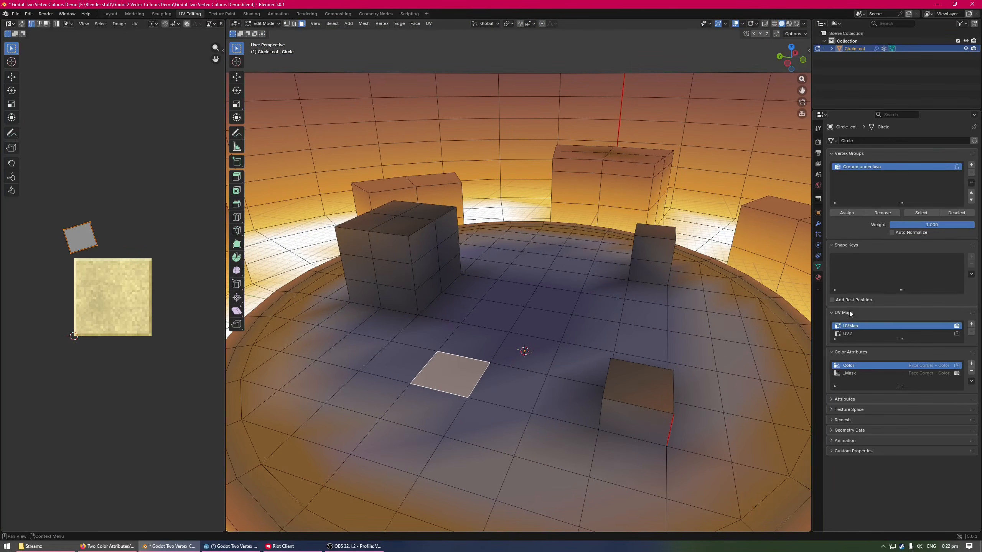
{"action": "left_click_drag", "start_coordinate": [856, 339], "coordinate": [856, 354]}
{"action": "left_click", "coordinate": [848, 334]}
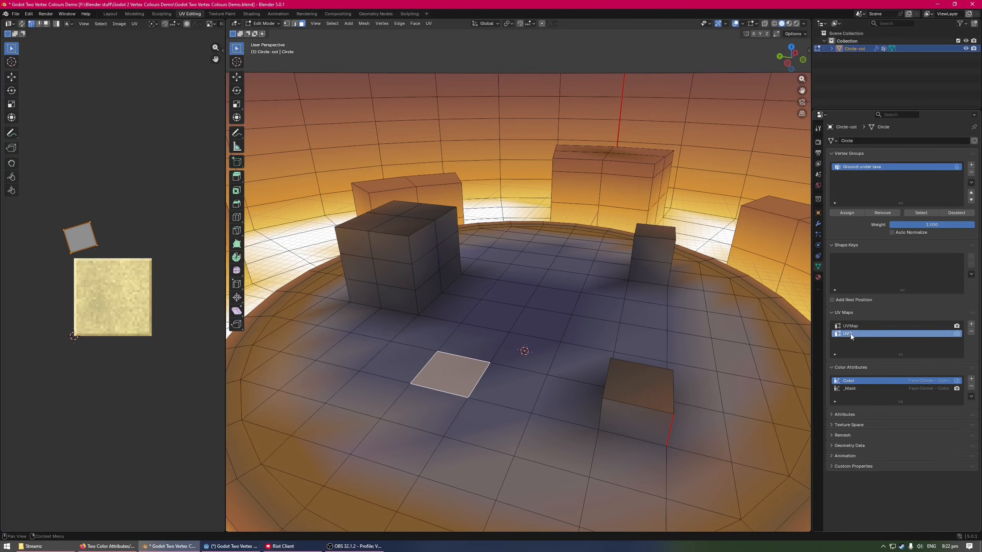
{"action": "left_click_drag", "start_coordinate": [874, 354], "coordinate": [875, 339]}
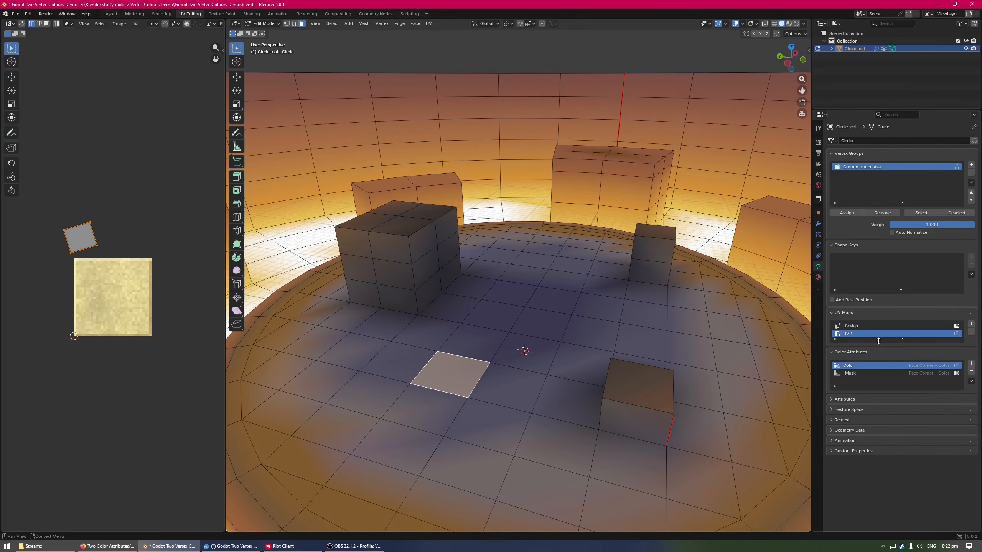
{"action": "left_click", "coordinate": [861, 372]}
{"action": "left_click", "coordinate": [858, 368]}
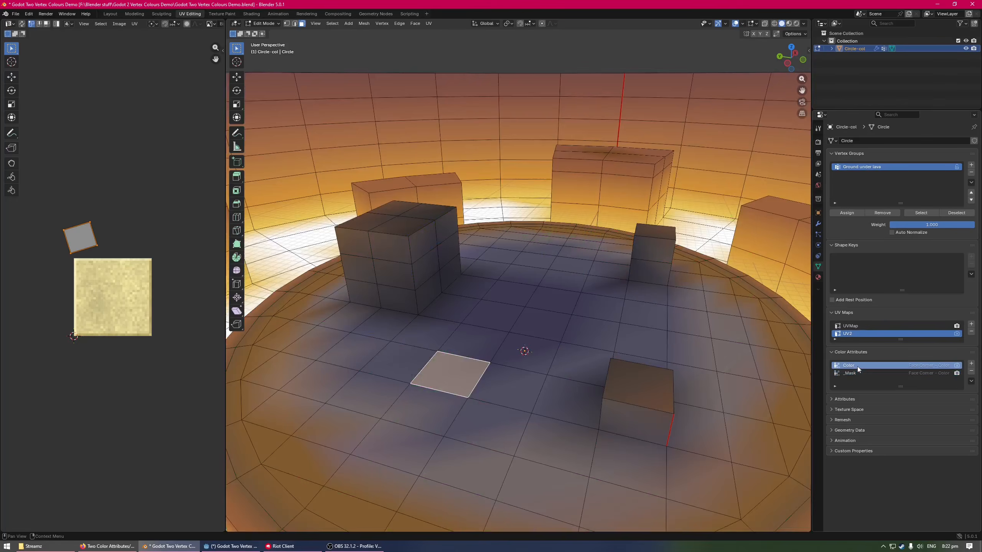
{"action": "left_click", "coordinate": [858, 372]}
{"action": "left_click", "coordinate": [856, 365]}
Show the Shading workspace and examine how the VertexColourMask1 material blends its textures with the _Mask and Color attributes
{"action": "left_click", "coordinate": [252, 14]}
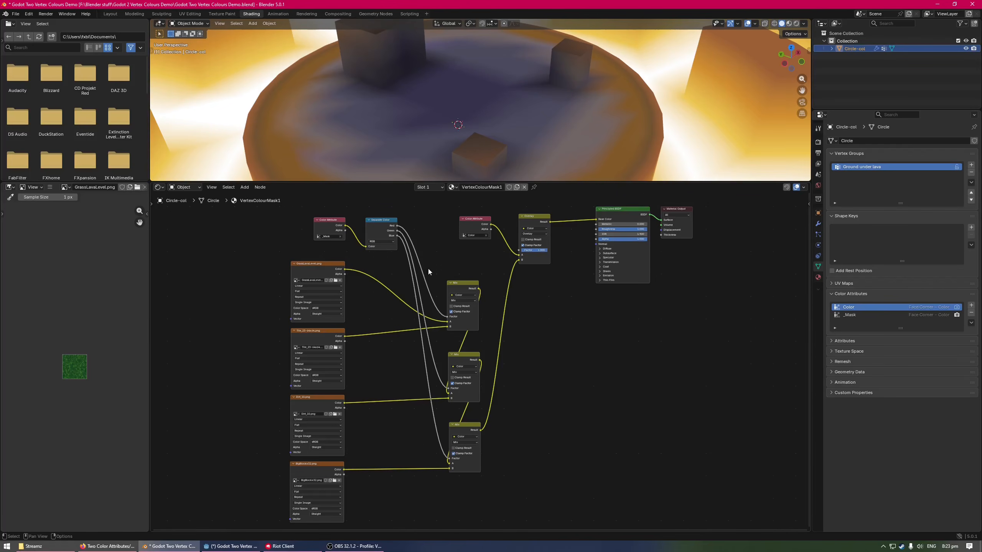
{"action": "middle_click_drag", "start_coordinate": [397, 295], "coordinate": [456, 323]}
{"action": "scroll", "coordinate": [405, 275], "scroll_direction": "up", "scroll_amount": 3}
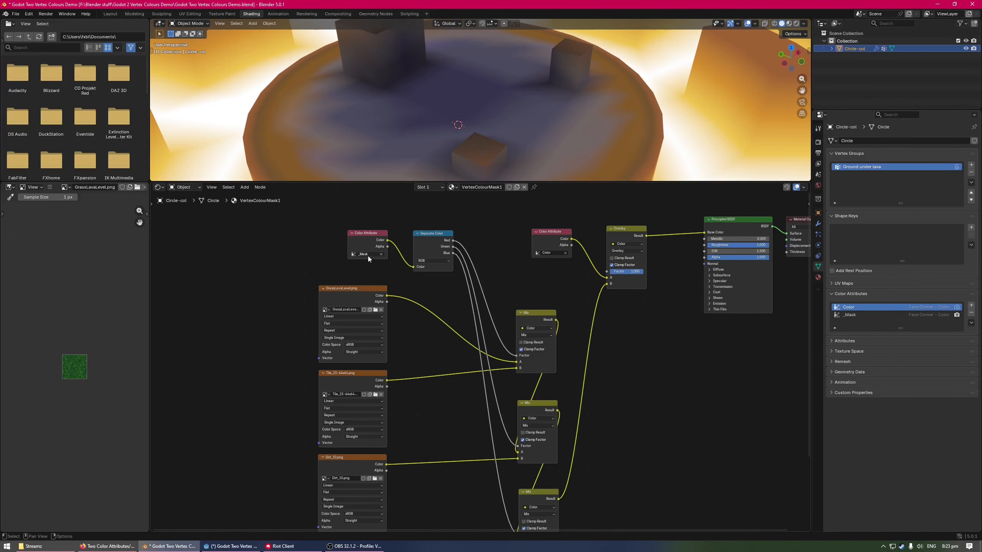
{"action": "middle_click_drag", "start_coordinate": [432, 292], "coordinate": [409, 273]}
{"action": "middle_click_drag", "start_coordinate": [492, 351], "coordinate": [492, 287]}
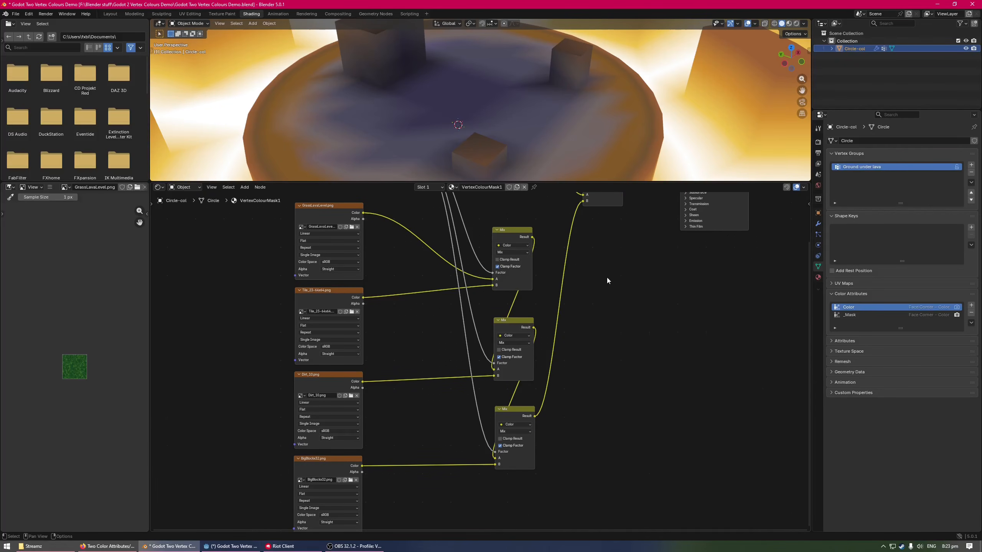
{"action": "middle_click_drag", "start_coordinate": [606, 281], "coordinate": [524, 360]}
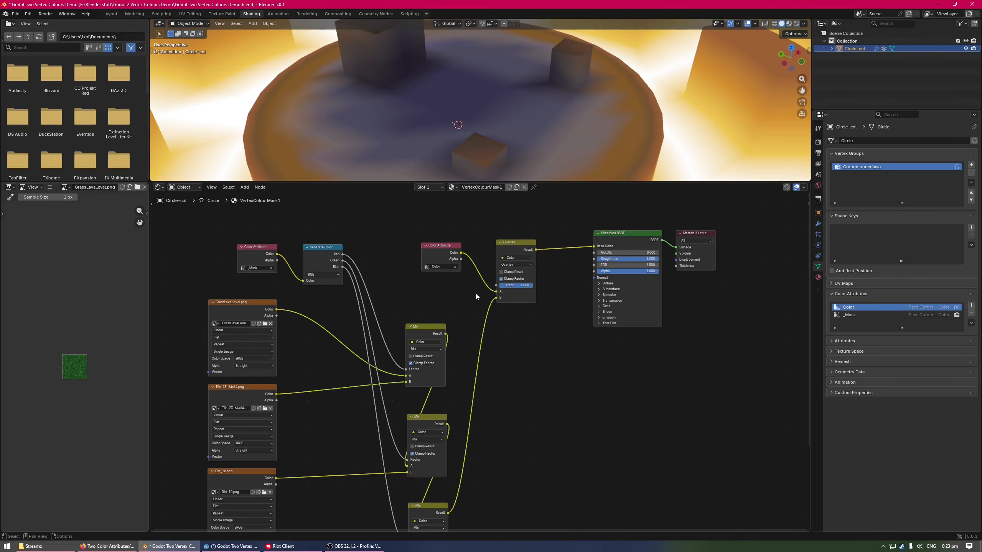
{"action": "middle_click_drag", "start_coordinate": [476, 294], "coordinate": [428, 292]}
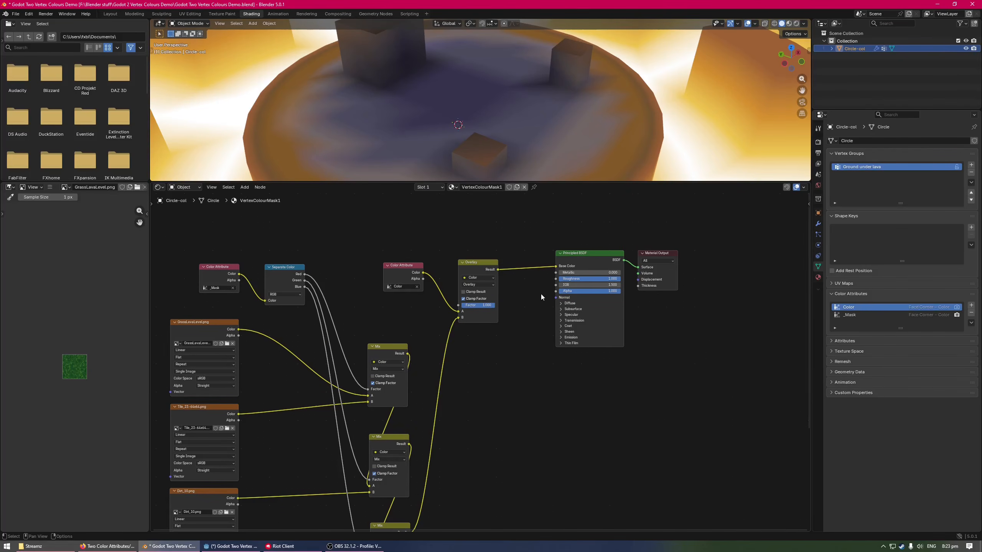
{"action": "middle_click_drag", "start_coordinate": [541, 297], "coordinate": [523, 317]}
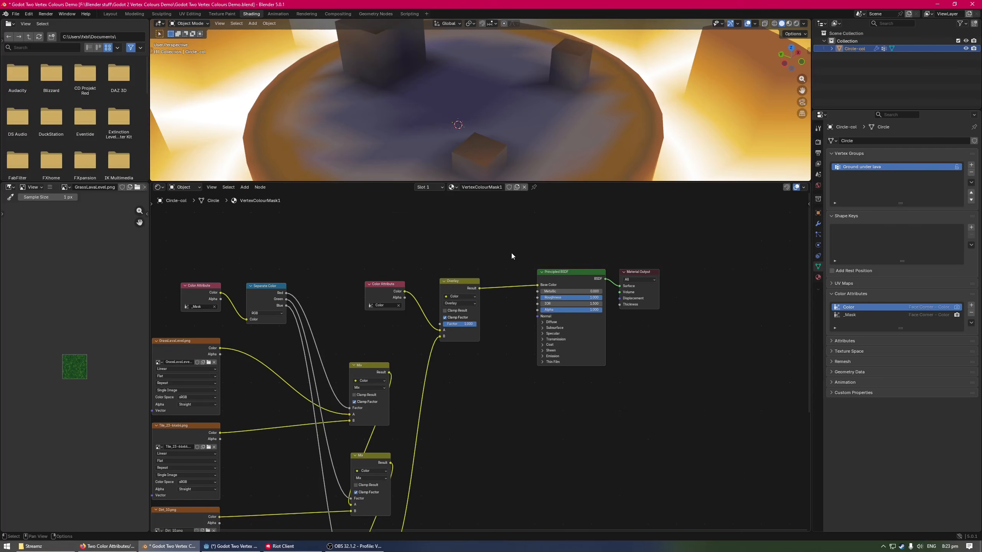
{"action": "middle_click_drag", "start_coordinate": [512, 257], "coordinate": [526, 283]}
Try the Multiply blending mode on the final mix node, and set it back to Overlay
{"action": "left_click", "coordinate": [473, 331]}
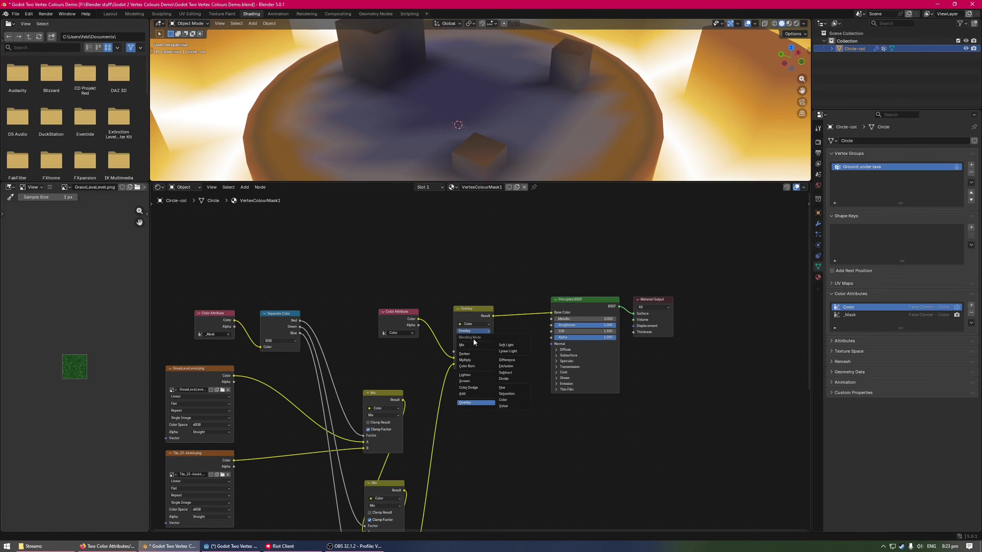
{"action": "left_click", "coordinate": [464, 360]}
{"action": "left_click", "coordinate": [474, 331]}
{"action": "left_click", "coordinate": [480, 403]}
{"action": "left_click_drag", "start_coordinate": [455, 182], "coordinate": [464, 413]}
Show the Geometry Nodes workspace and examine how the separated _Mask channels are stored in the UV3 to UV7 attributes
{"action": "left_click", "coordinate": [375, 13]}
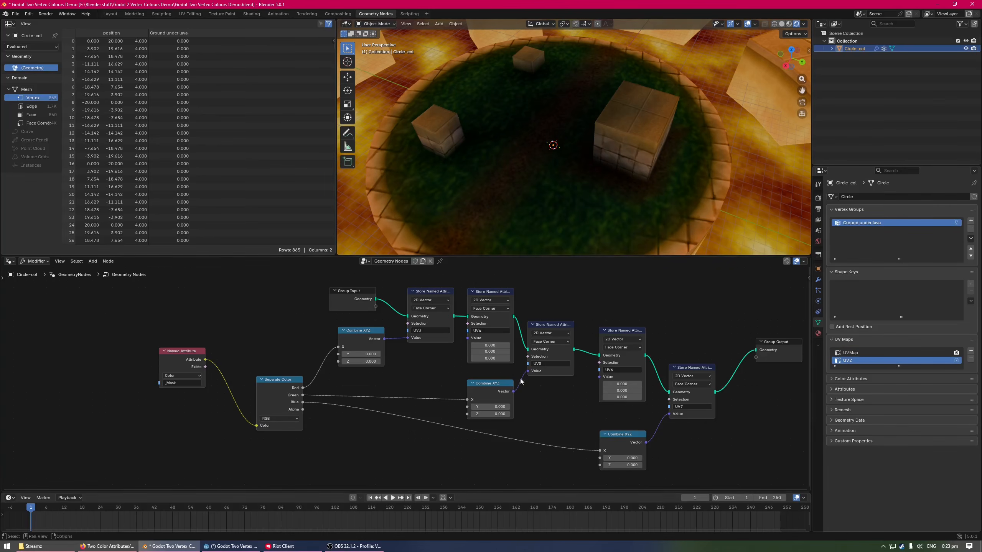
{"action": "middle_click_drag", "start_coordinate": [538, 383], "coordinate": [524, 399]}
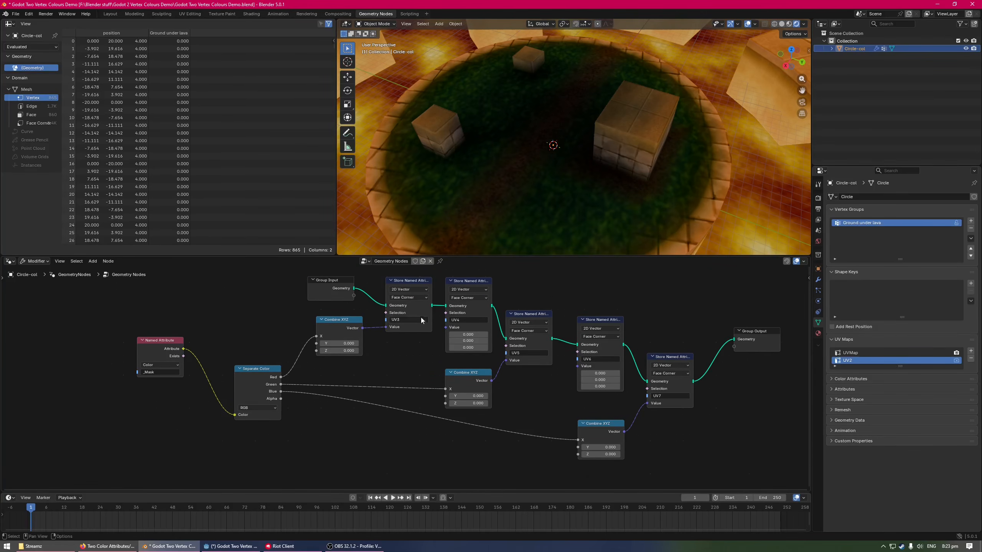
{"action": "left_click_drag", "start_coordinate": [407, 354], "coordinate": [463, 306]}
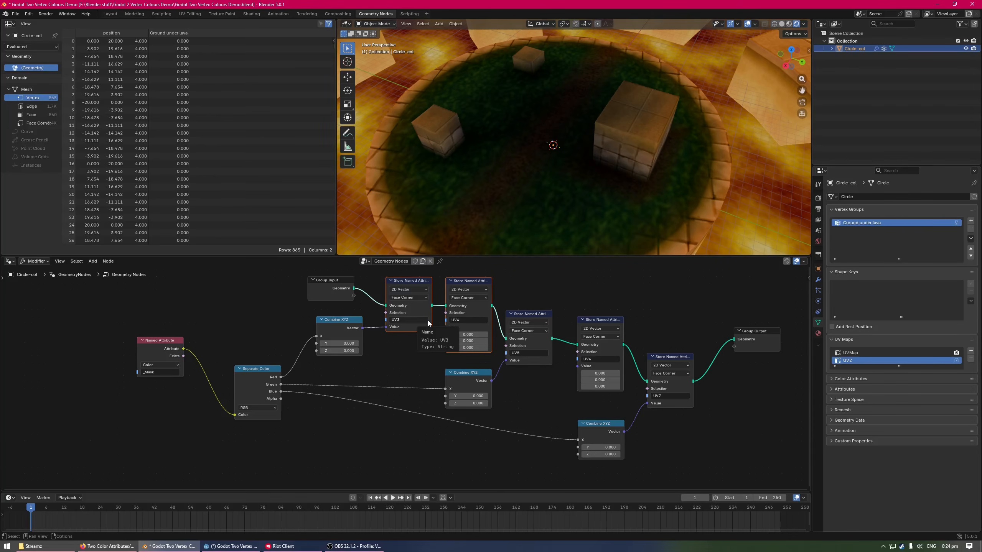
{"action": "middle_click_drag", "start_coordinate": [431, 326], "coordinate": [404, 321]}
{"action": "left_click_drag", "start_coordinate": [502, 392], "coordinate": [575, 333]}
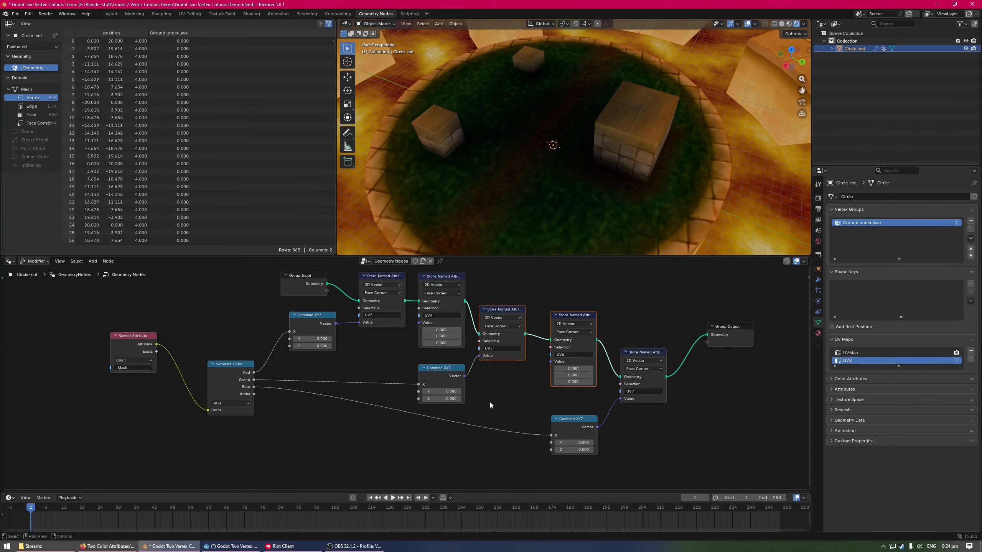
{"action": "middle_click_drag", "start_coordinate": [681, 428], "coordinate": [647, 423]}
{"action": "left_click_drag", "start_coordinate": [581, 410], "coordinate": [704, 423]}
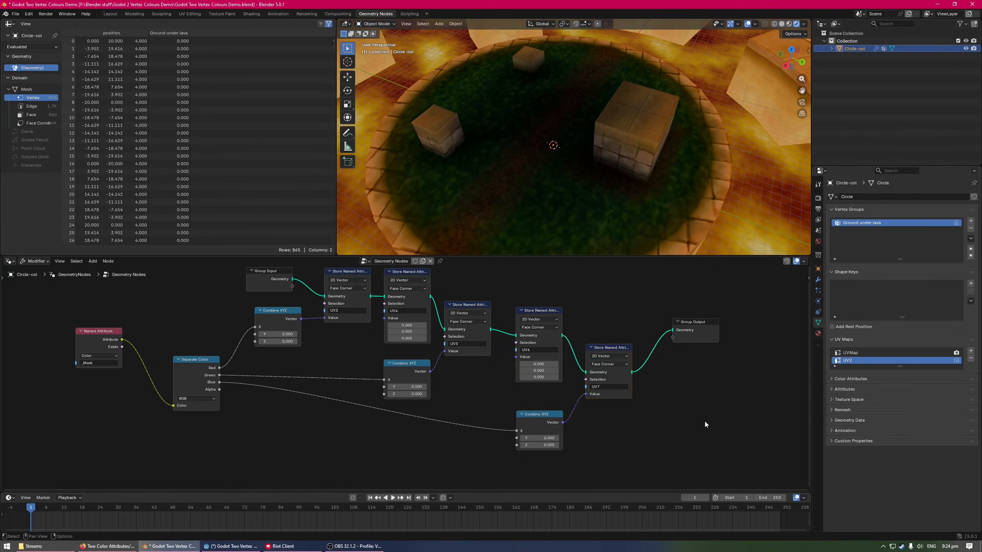
Delete the UV5, UV6 and UV7 Store Named Attribute nodes and the Combine XYZ nodes fed by the green and blue channels
{"action": "left_click_drag", "start_coordinate": [605, 417], "coordinate": [698, 375]}
{"action": "middle_click_drag", "start_coordinate": [392, 460], "coordinate": [441, 462]}
{"action": "left_click_drag", "start_coordinate": [434, 453], "coordinate": [664, 377]}
{"action": "key", "text": "x"}
{"action": "left_click_drag", "start_coordinate": [506, 385], "coordinate": [574, 319]}
{"action": "key", "text": "x"}
Add a Math Subtract node below the remaining Combine XYZ node, fed by Separate Color's Green output
{"action": "middle_click_drag", "start_coordinate": [463, 399], "coordinate": [527, 394]}
{"action": "middle_click_drag", "start_coordinate": [397, 314], "coordinate": [411, 339]}
{"action": "left_click_drag", "start_coordinate": [320, 393], "coordinate": [371, 403]}
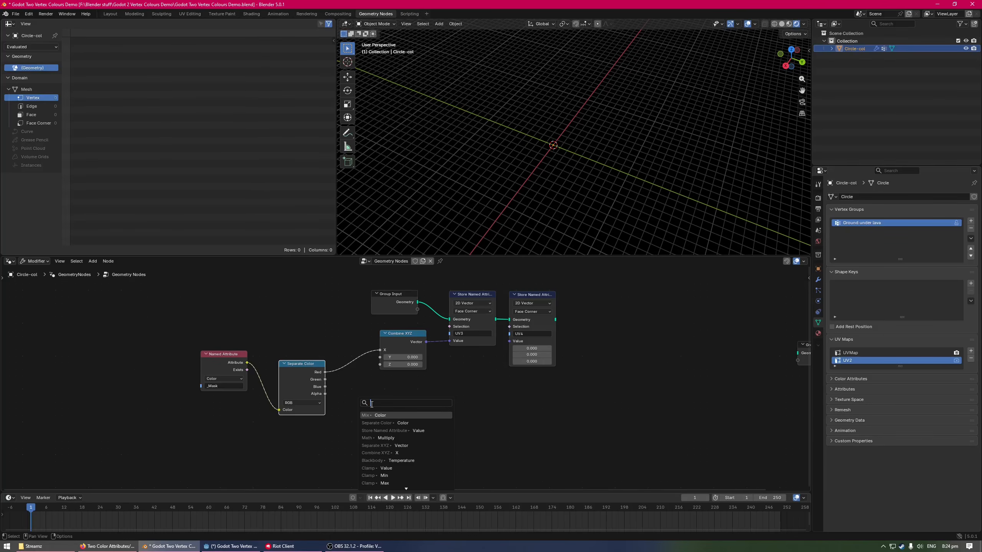
{"action": "type", "text": "math"}
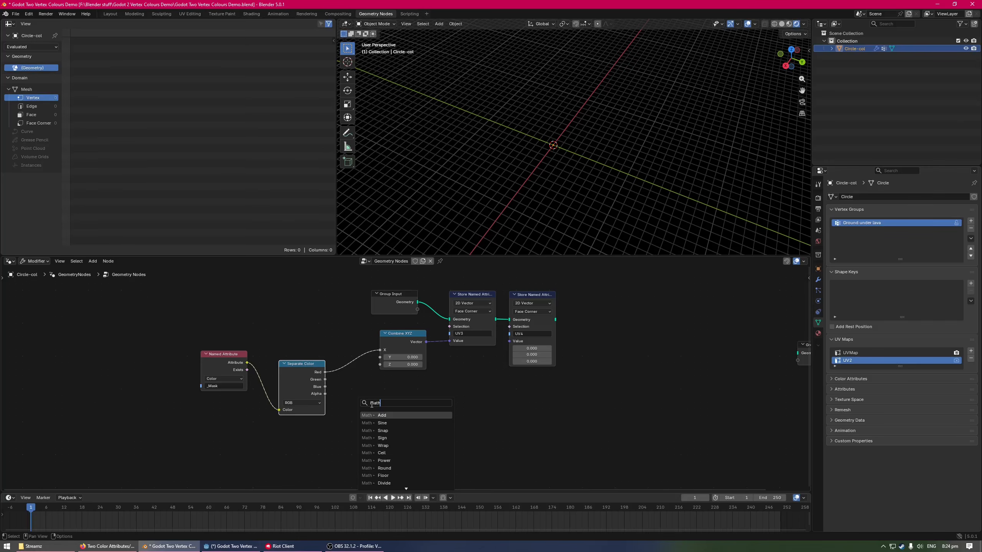
{"action": "key", "text": "BackSpace"}
{"action": "key", "text": "BackSpace"}
{"action": "key", "text": "BackSpace"}
{"action": "key", "text": "BackSpace"}
{"action": "type", "text": "subtr"}
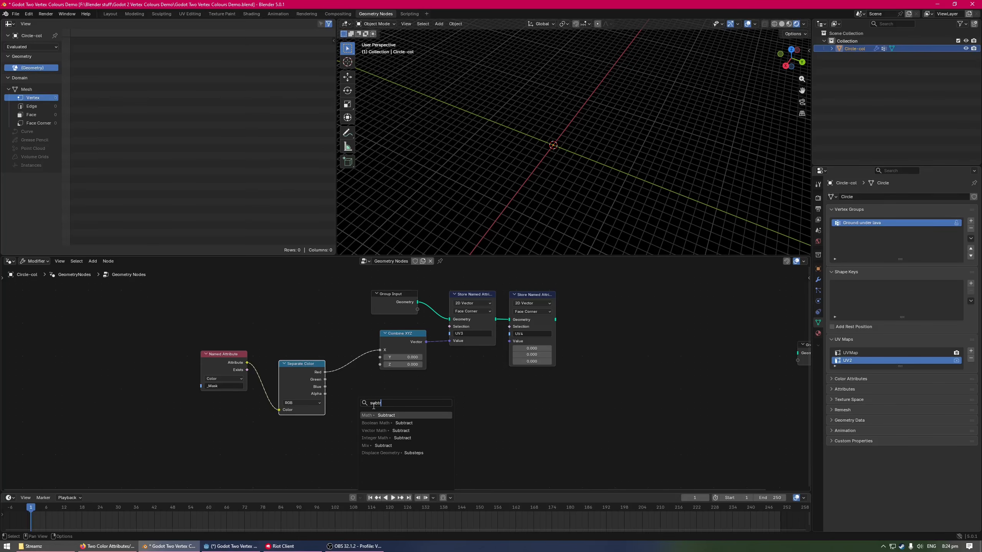
{"action": "key", "text": "Return"}
{"action": "left_click", "coordinate": [388, 425]}
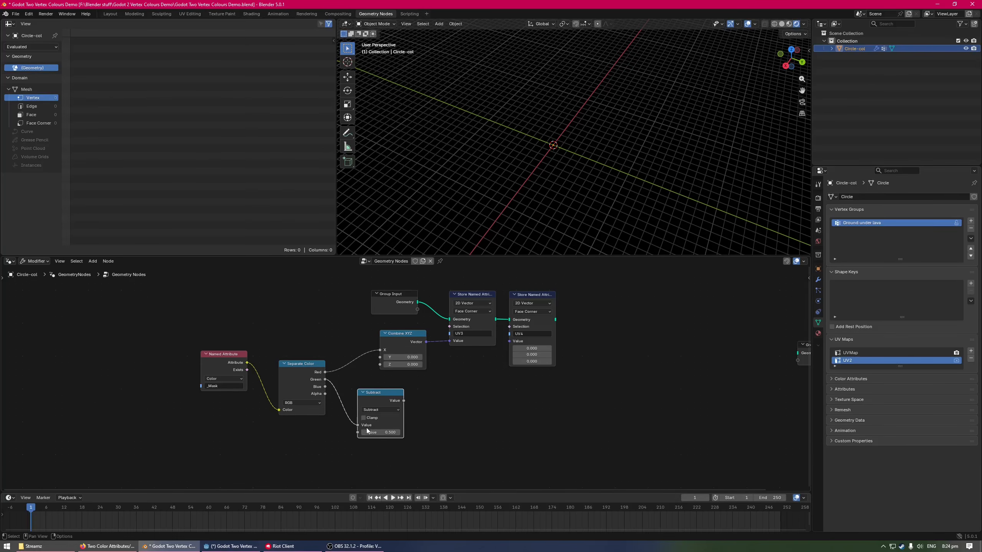
Make the Subtract node compute 1 minus the Green channel and feed its result into the Combine XYZ node's Y input
{"action": "left_click_drag", "start_coordinate": [357, 425], "coordinate": [358, 432]}
{"action": "left_click", "coordinate": [388, 427]}
{"action": "type", "text": "1"}
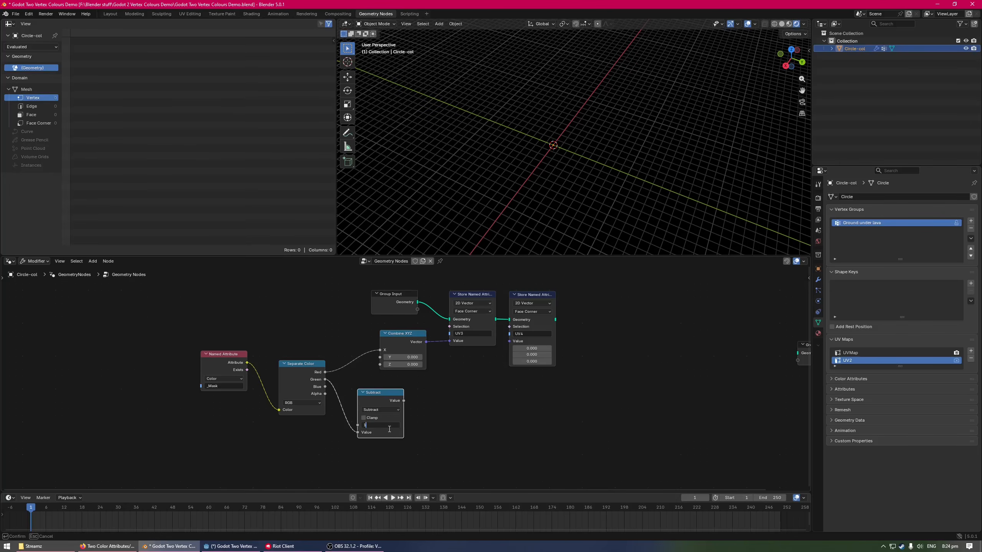
{"action": "key", "text": "Return"}
{"action": "left_click_drag", "start_coordinate": [404, 401], "coordinate": [381, 357]}
Shift the Group Input, Combine XYZ and Store Named Attribute nodes away from Separate Color, and place the Subtract node in the gap
{"action": "left_click_drag", "start_coordinate": [403, 282], "coordinate": [552, 347]}
{"action": "left_click_drag", "start_coordinate": [411, 334], "coordinate": [459, 336]}
{"action": "left_click_drag", "start_coordinate": [370, 390], "coordinate": [369, 375]}
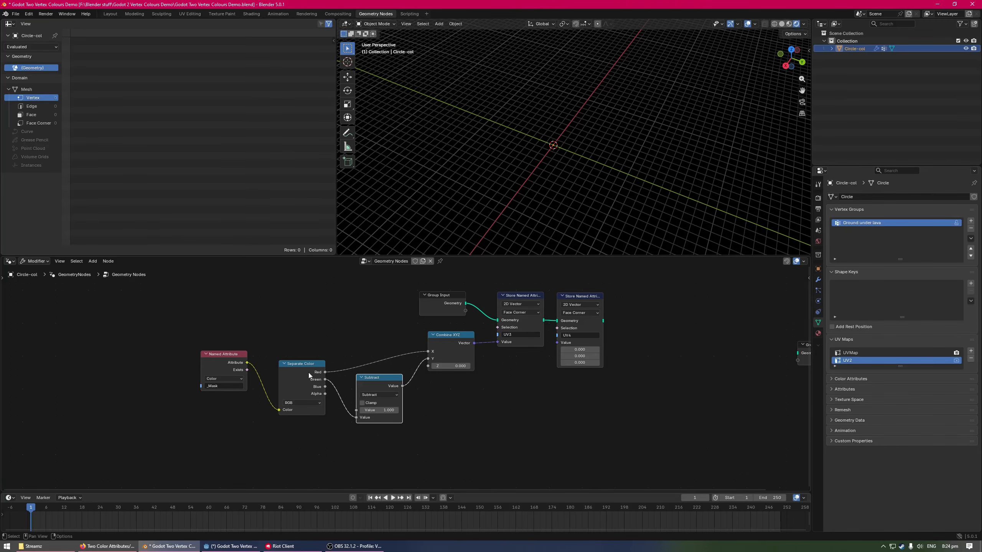
Add a second Combine XYZ node below the Subtract node, with its X input fed by Separate Color's Blue output
{"action": "left_click_drag", "start_coordinate": [309, 375], "coordinate": [457, 465]}
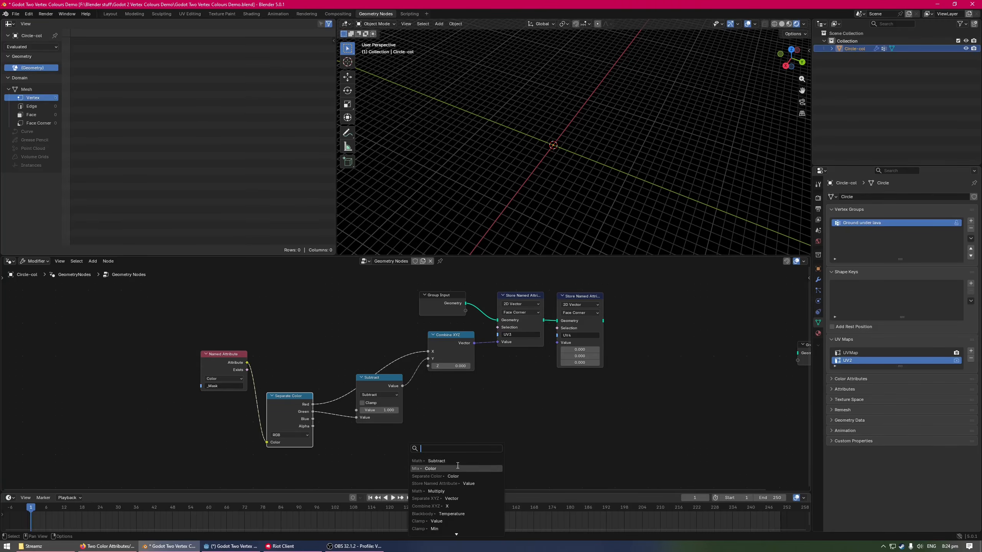
{"action": "type", "text": "combine"}
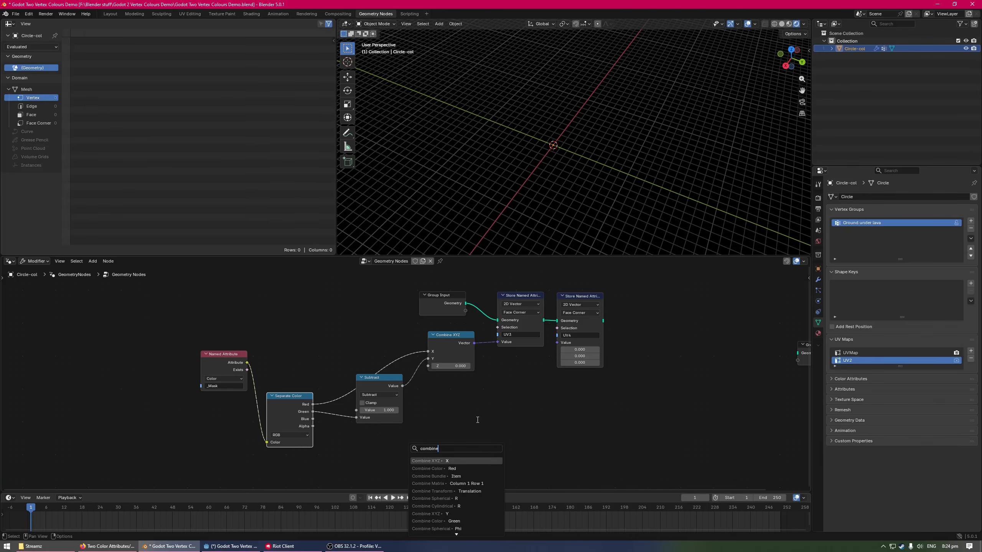
{"action": "key", "text": "Down"}
{"action": "key", "text": "Up"}
{"action": "key", "text": "Return"}
{"action": "left_click", "coordinate": [495, 404]}
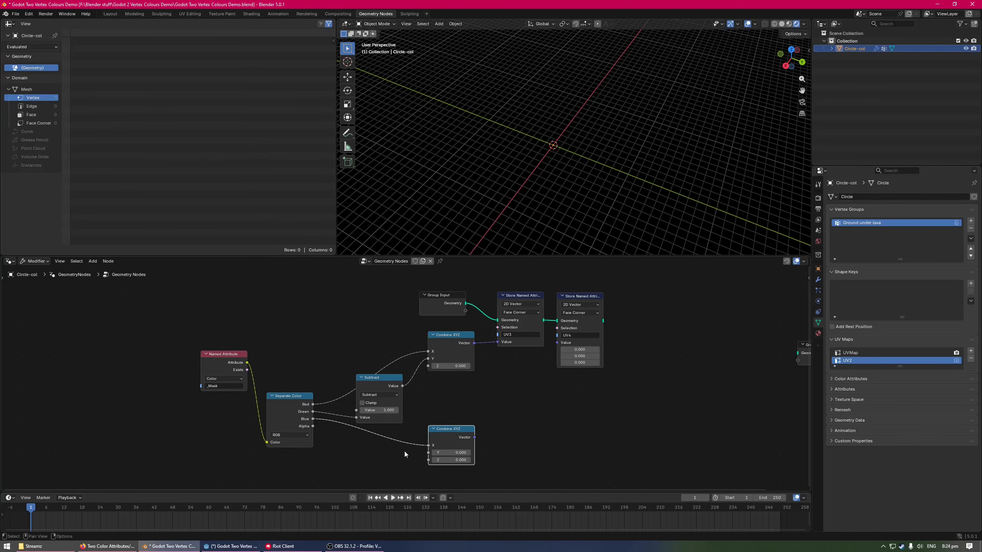
Duplicate the Subtract node, feed Alpha into its second value, and connect its result to the lower Combine XYZ node's Z input
{"action": "middle_click_drag", "start_coordinate": [370, 463], "coordinate": [380, 436]}
{"action": "left_click", "coordinate": [392, 390]}
{"action": "key", "text": "ctrl+c"}
{"action": "middle_click_drag", "start_coordinate": [412, 488], "coordinate": [397, 432]}
{"action": "key", "text": "ctrl+v"}
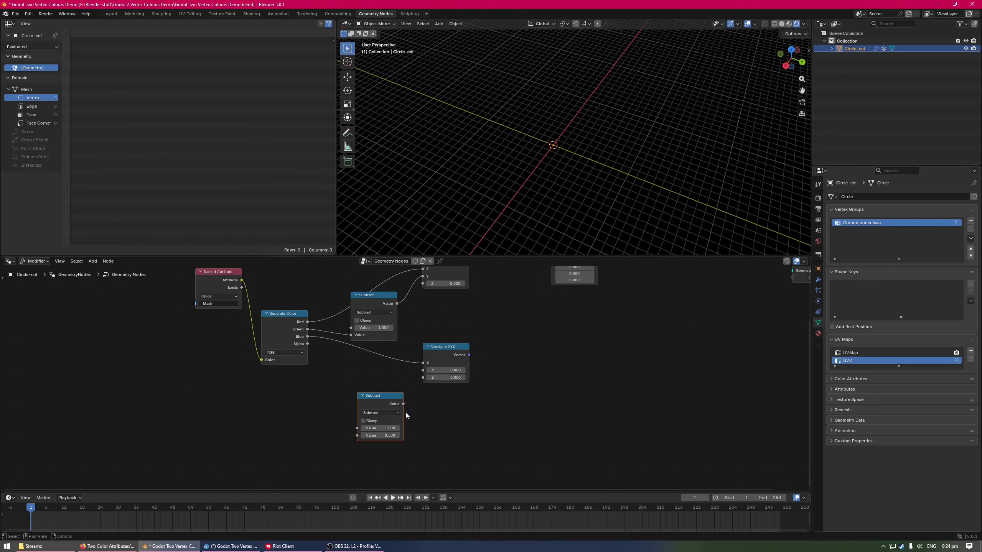
{"action": "left_click_drag", "start_coordinate": [392, 403], "coordinate": [389, 400]}
{"action": "left_click_drag", "start_coordinate": [308, 343], "coordinate": [356, 433]}
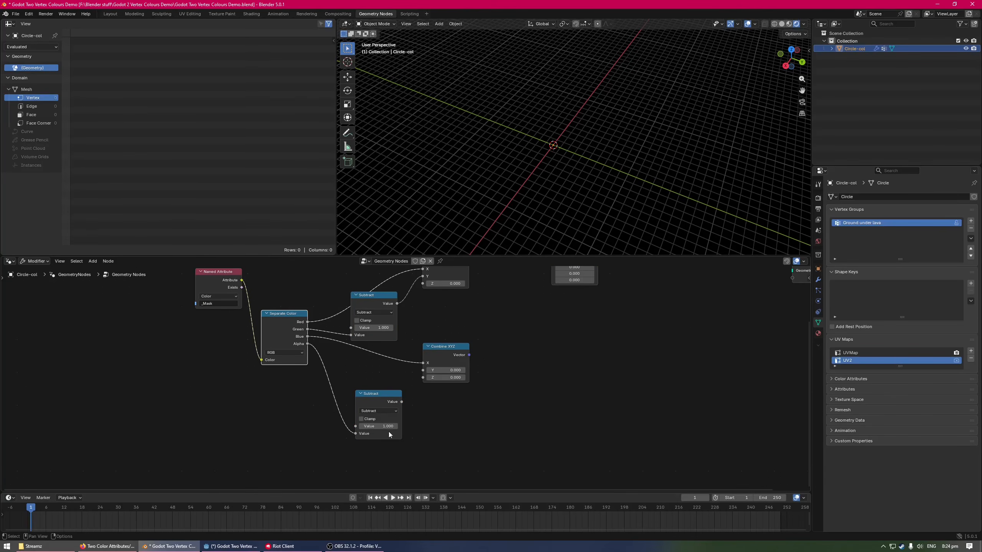
{"action": "left_click_drag", "start_coordinate": [401, 403], "coordinate": [381, 389]}
{"action": "middle_click_drag", "start_coordinate": [381, 389], "coordinate": [365, 433]}
Connect the lower Combine XYZ vector to the UV4 Store Named Attribute's value, and link that node's geometry to Group Output
{"action": "left_click_drag", "start_coordinate": [453, 398], "coordinate": [536, 304]}
{"action": "middle_click_drag", "start_coordinate": [577, 355], "coordinate": [564, 401]}
{"action": "left_click_drag", "start_coordinate": [554, 306], "coordinate": [558, 322]}
{"action": "middle_click_drag", "start_coordinate": [632, 413], "coordinate": [598, 408]}
{"action": "left_click_drag", "start_coordinate": [541, 341], "coordinate": [636, 340]}
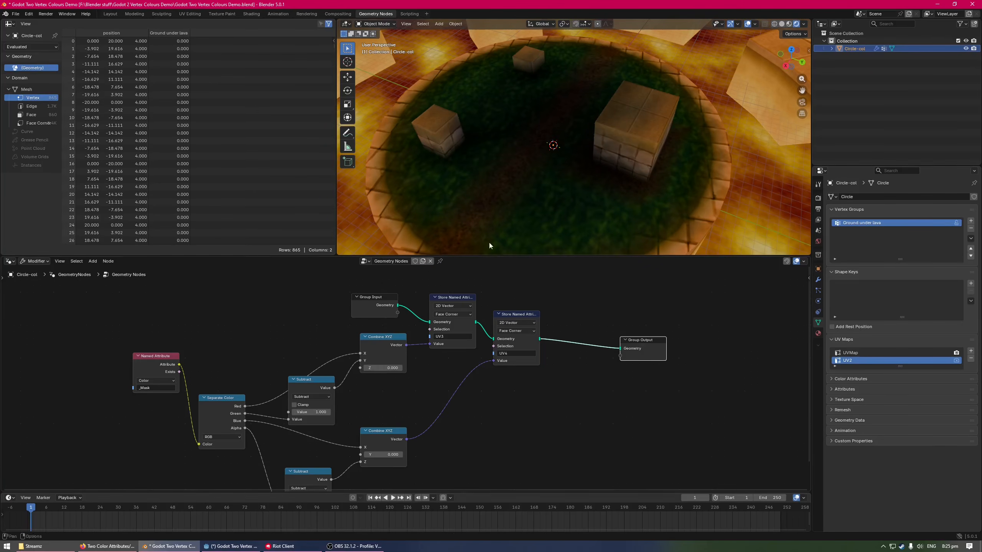
Tidy the source nodes by lowering Named Attribute beside Separate Color and moving the upper Subtract node slightly down towards Combine XYZ
{"action": "middle_click_drag", "start_coordinate": [231, 339], "coordinate": [263, 323]}
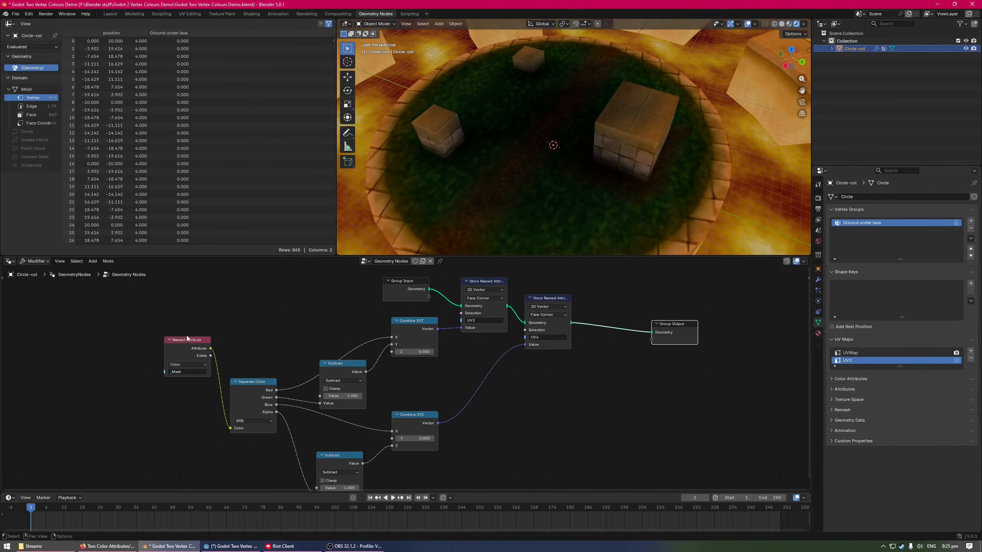
{"action": "left_click_drag", "start_coordinate": [190, 342], "coordinate": [173, 369]}
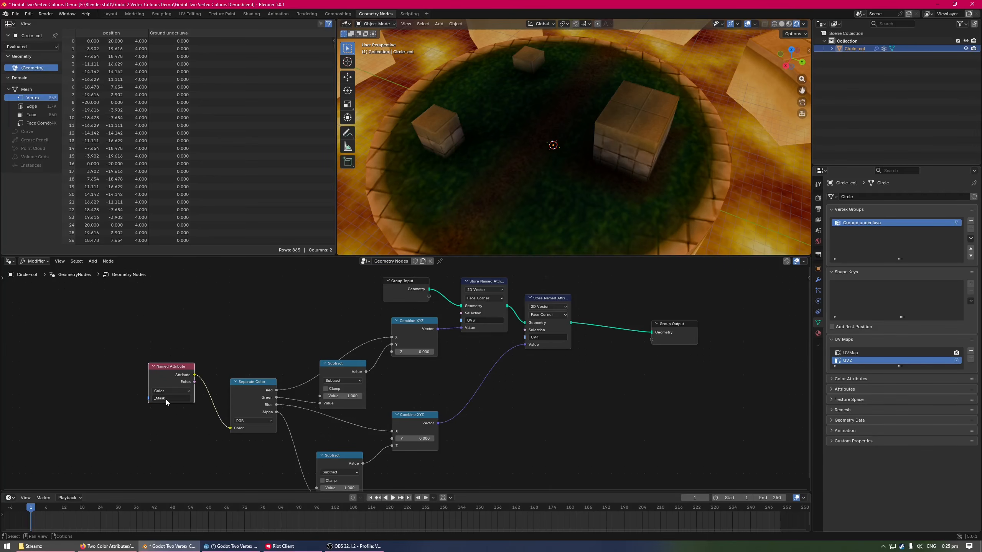
{"action": "middle_click_drag", "start_coordinate": [402, 368], "coordinate": [389, 356]}
{"action": "middle_click_drag", "start_coordinate": [267, 431], "coordinate": [258, 420]}
{"action": "left_click_drag", "start_coordinate": [233, 327], "coordinate": [229, 365]}
{"action": "left_click", "coordinate": [230, 365]}
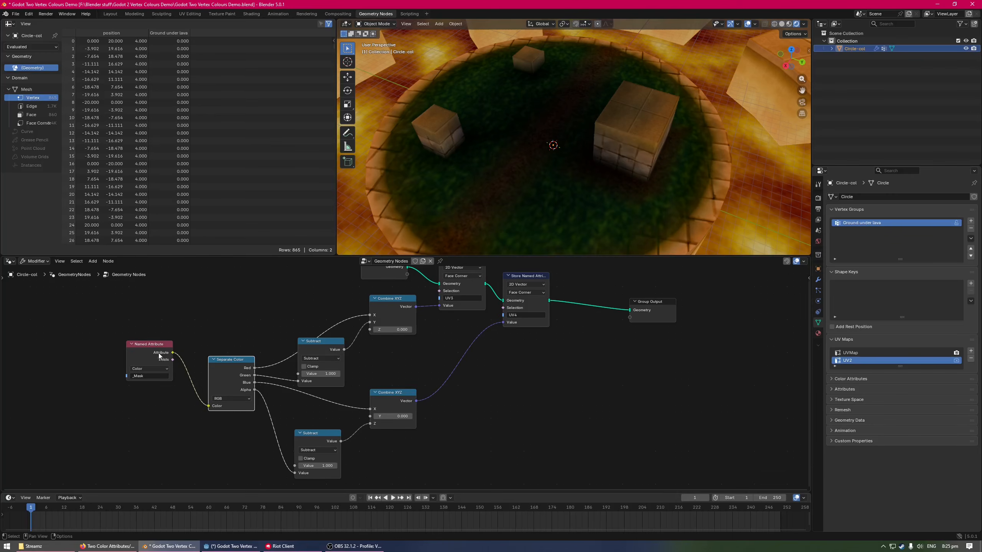
{"action": "left_click_drag", "start_coordinate": [159, 356], "coordinate": [159, 396]}
{"action": "middle_click_drag", "start_coordinate": [244, 386], "coordinate": [266, 375]}
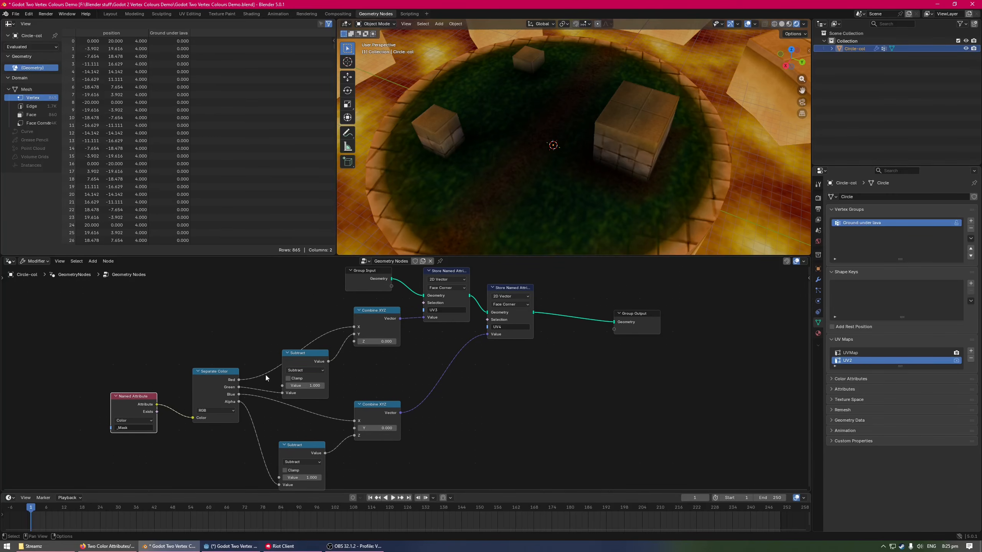
{"action": "left_click_drag", "start_coordinate": [305, 353], "coordinate": [313, 372]}
{"action": "left_click", "coordinate": [383, 317]}
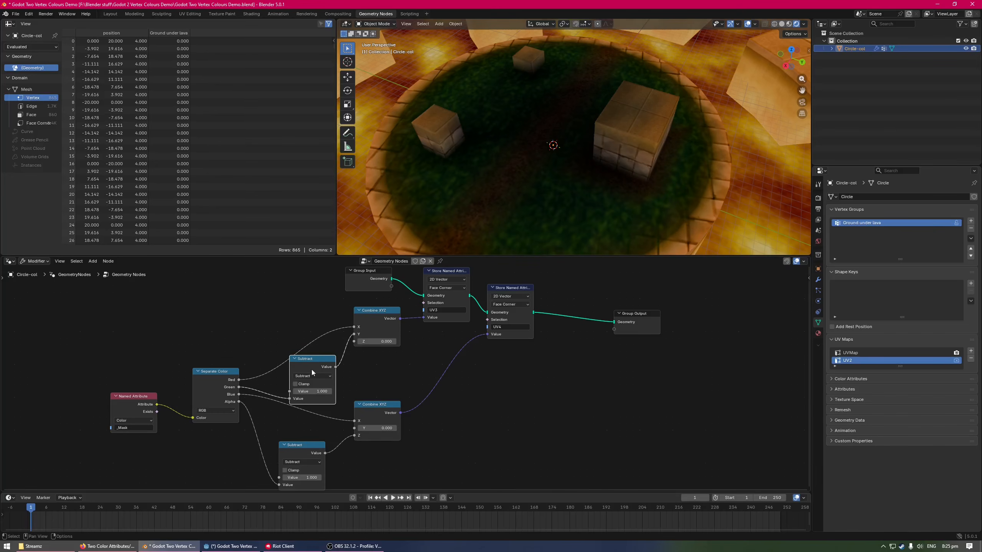
Move Group Output closer to the UV4 store node, nudge the upper Subtract node into line, and save the file
{"action": "middle_click_drag", "start_coordinate": [439, 340], "coordinate": [373, 364]}
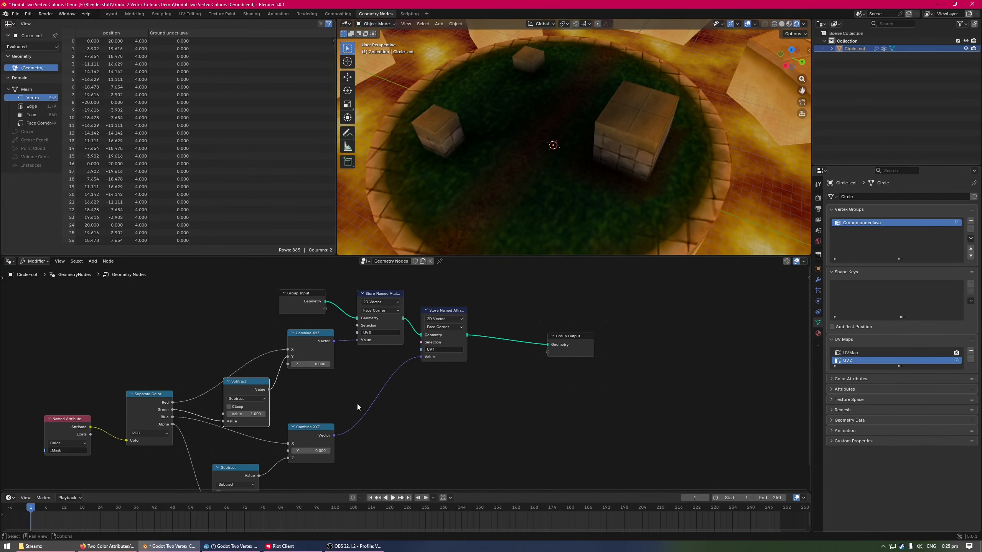
{"action": "left_click_drag", "start_coordinate": [357, 407], "coordinate": [531, 345]}
{"action": "middle_click_drag", "start_coordinate": [427, 402], "coordinate": [511, 367]}
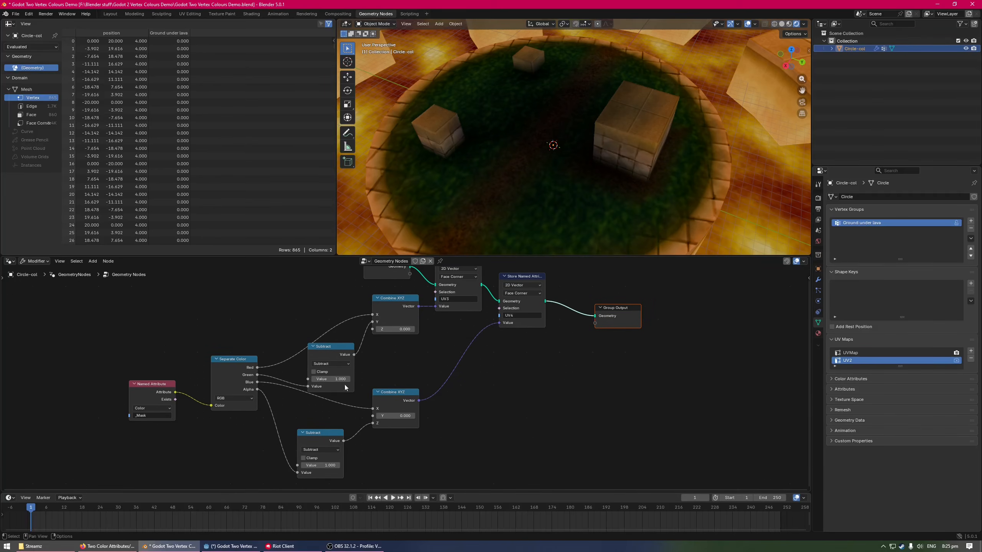
{"action": "left_click_drag", "start_coordinate": [331, 350], "coordinate": [331, 347]}
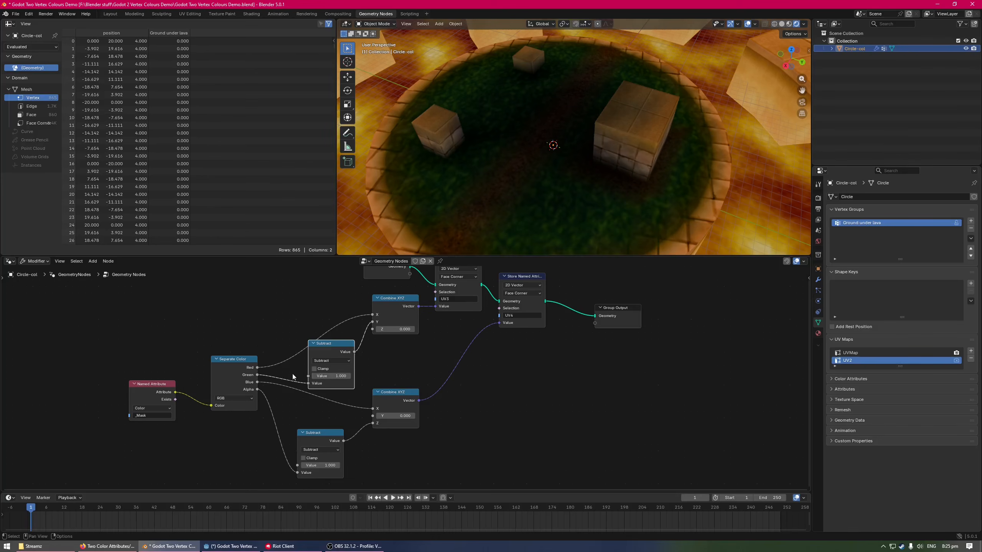
{"action": "left_click_drag", "start_coordinate": [257, 374], "coordinate": [308, 384]}
{"action": "left_click", "coordinate": [404, 372]}
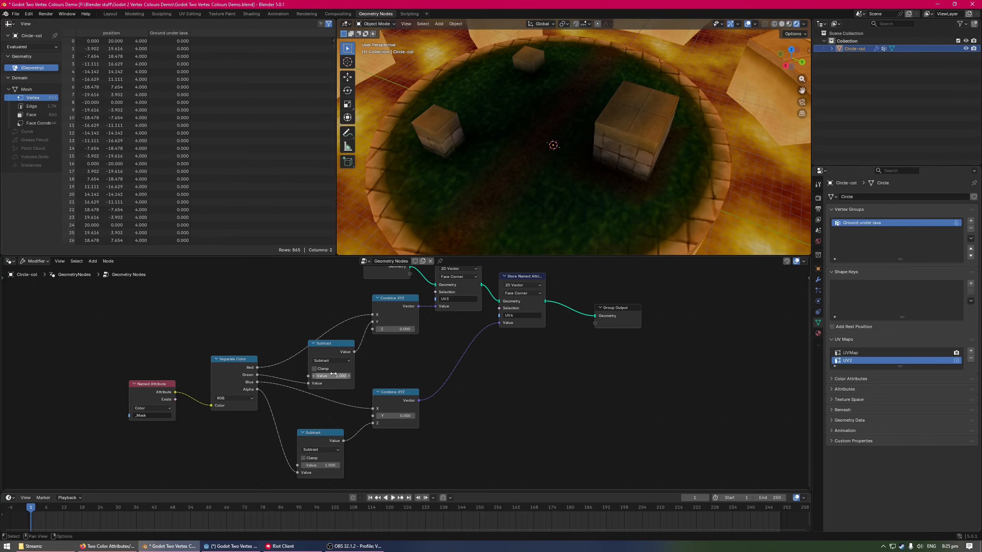
{"action": "middle_click_drag", "start_coordinate": [430, 371], "coordinate": [409, 404]}
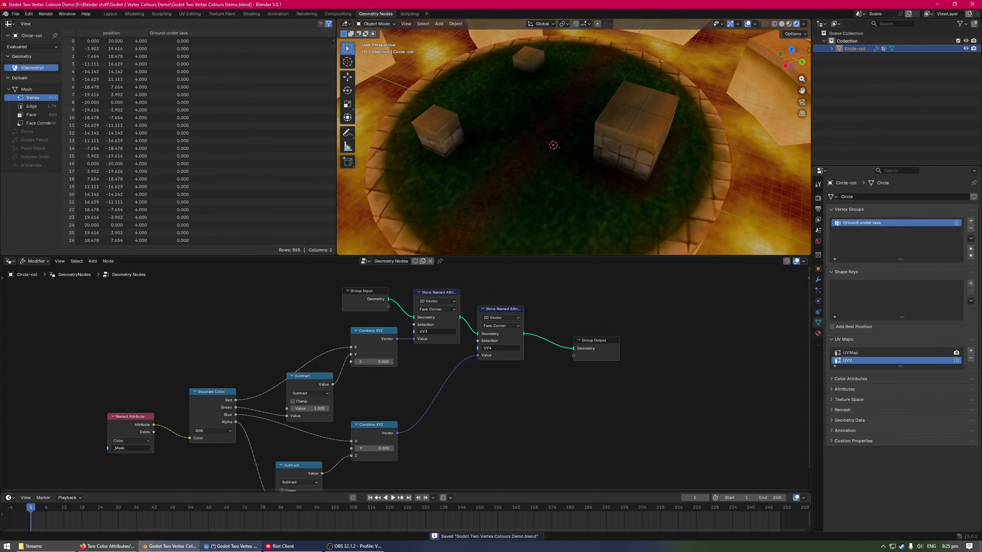
Switch to Godot, enlarge the 3D viewport above the shader editor, and return to Blender
{"action": "left_click", "coordinate": [231, 547]}
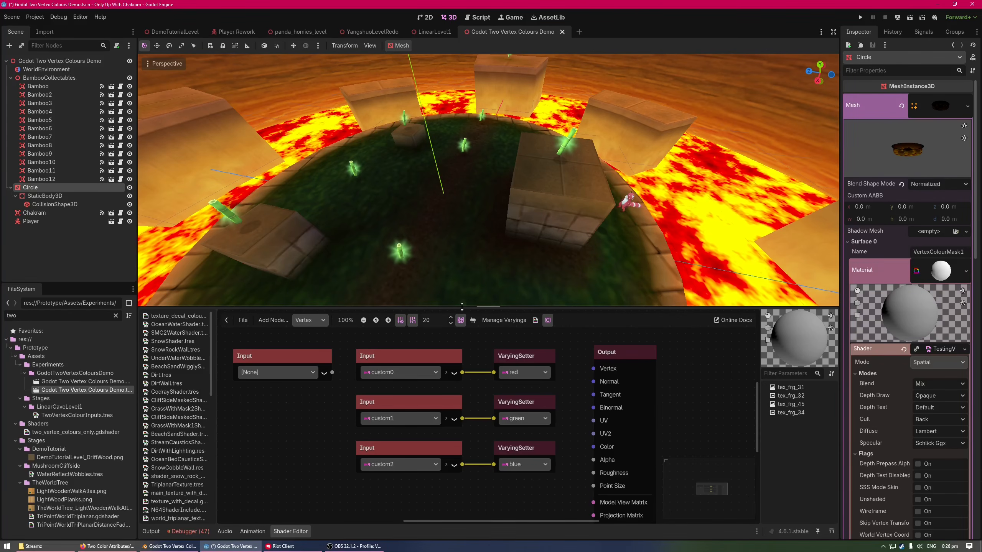
{"action": "left_click_drag", "start_coordinate": [448, 306], "coordinate": [463, 337]}
{"action": "left_click", "coordinate": [169, 546]}
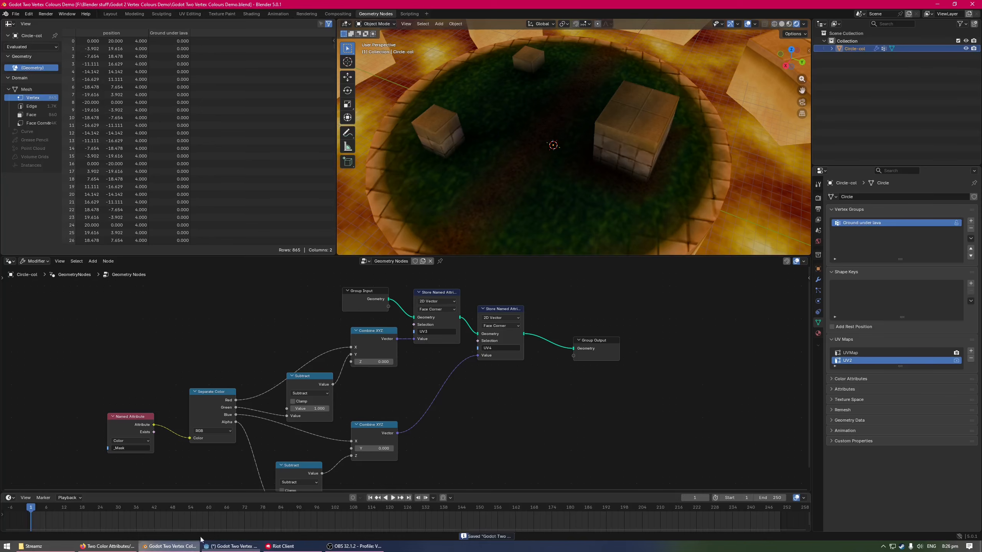
Expand the mesh's Color Attributes, select _Mask for inspection, and make Color the active attribute again
{"action": "middle_click_drag", "start_coordinate": [250, 312], "coordinate": [252, 309]}
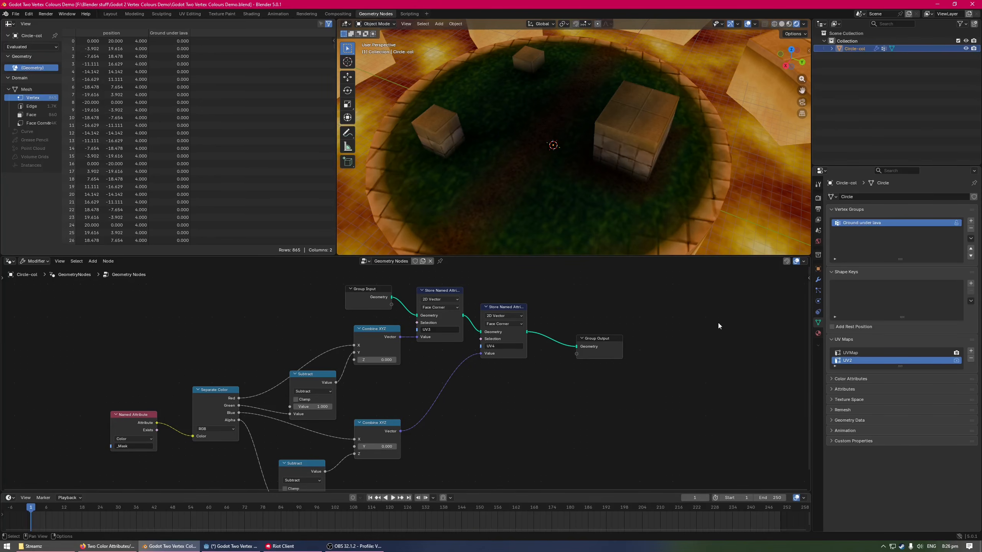
{"action": "left_click", "coordinate": [857, 381]}
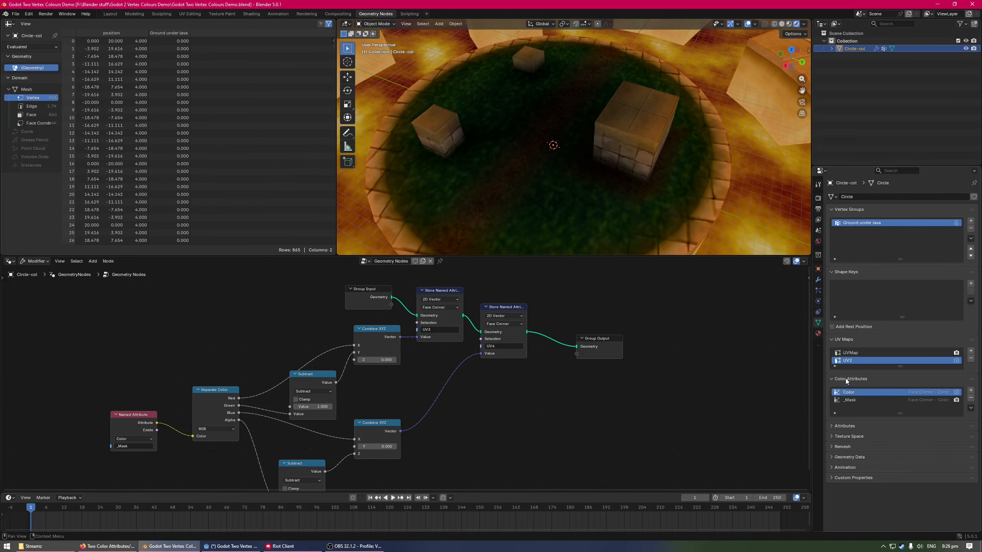
{"action": "left_click", "coordinate": [858, 393]}
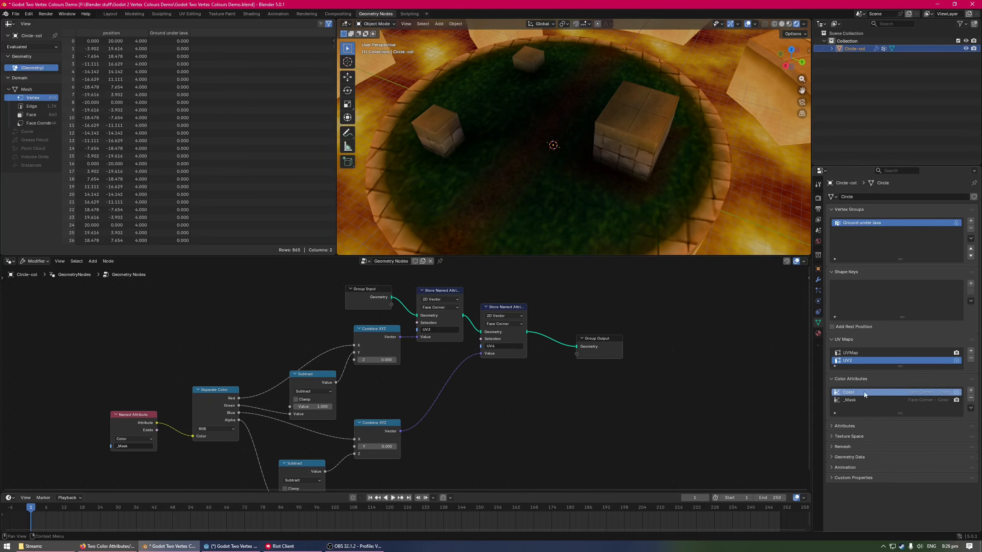
{"action": "left_click", "coordinate": [858, 400]}
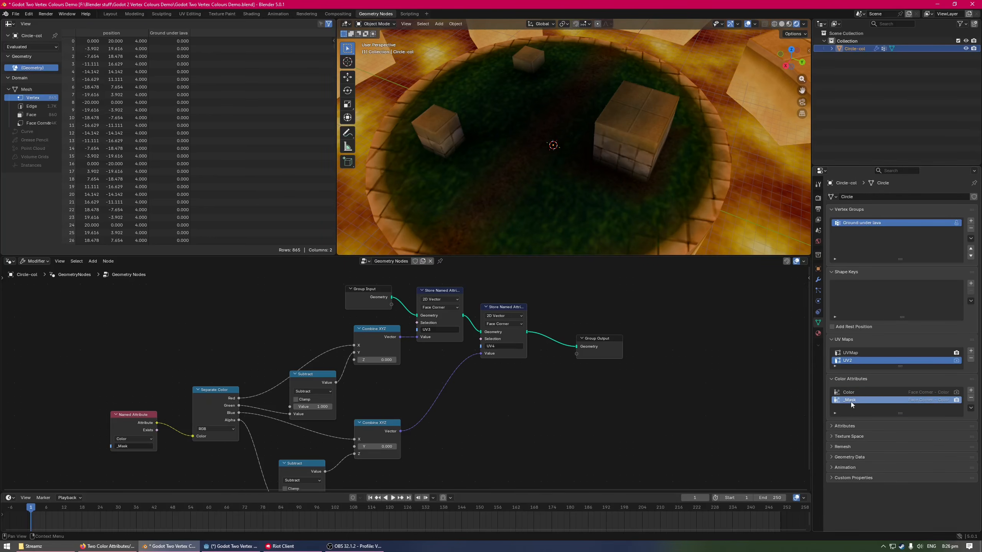
{"action": "left_click", "coordinate": [859, 393]}
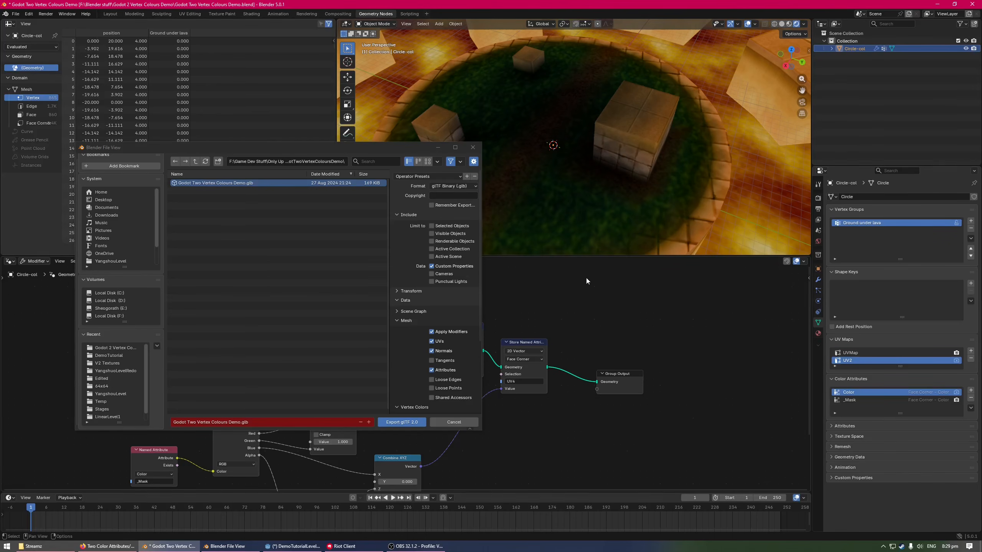
Export the model as glTF Binary to Godot Two Vertex Colours Demo.glb, with Use Vertex Color set to Active
{"action": "left_click", "coordinate": [454, 186]}
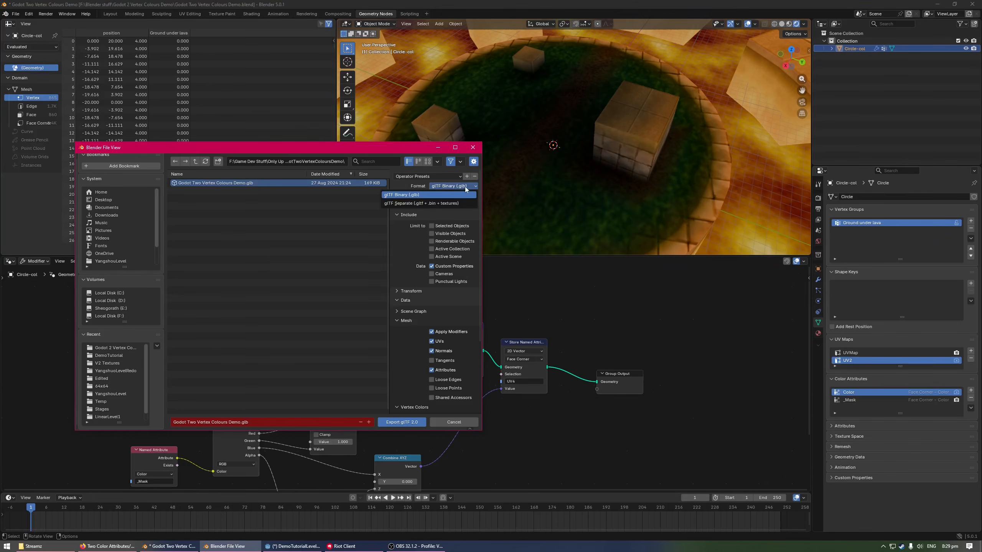
{"action": "left_click", "coordinate": [447, 188]}
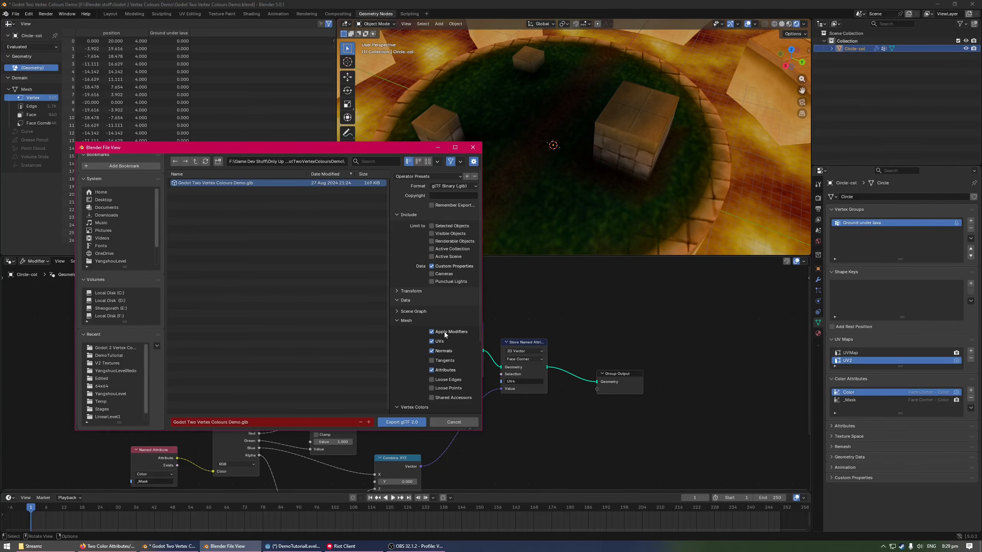
{"action": "scroll", "coordinate": [416, 367], "scroll_direction": "down", "scroll_amount": 5}
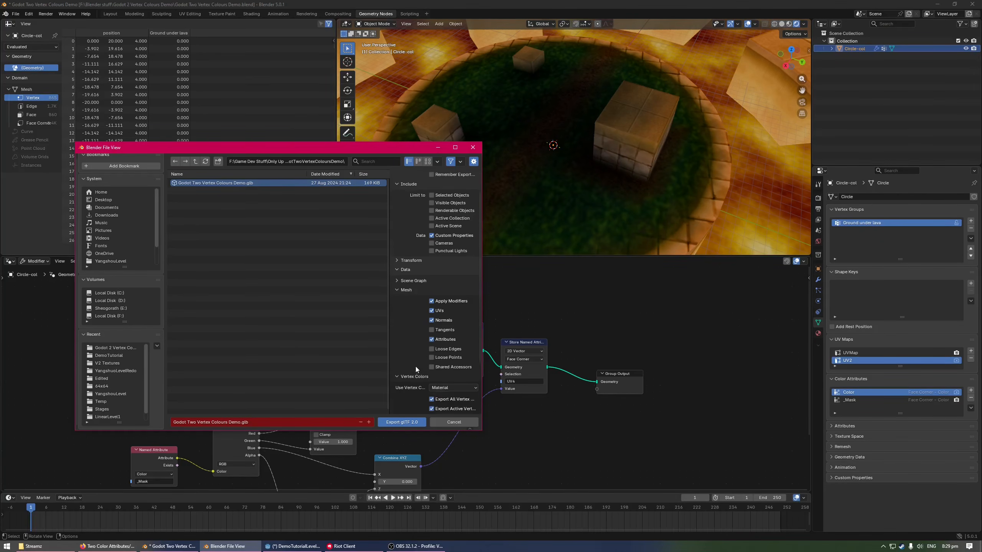
{"action": "left_click", "coordinate": [453, 327]}
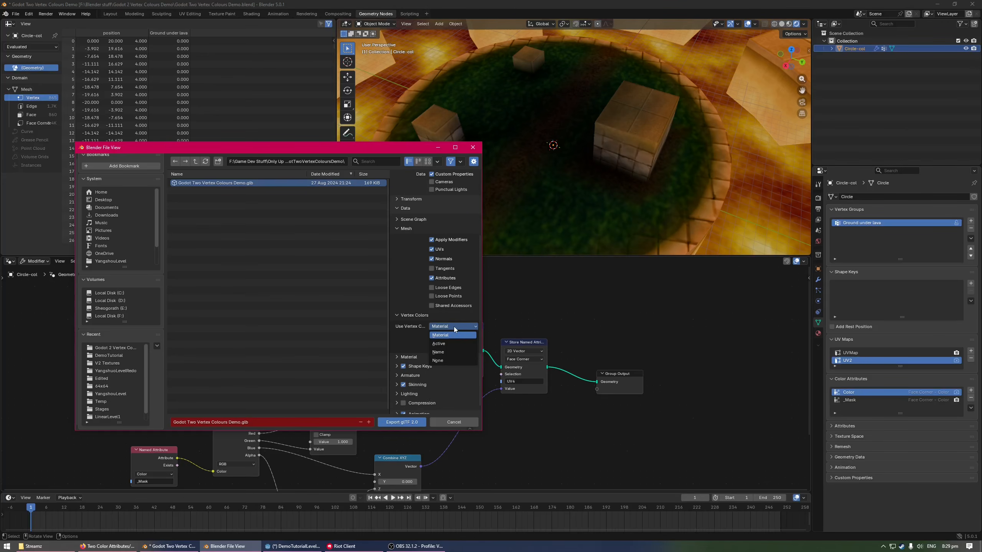
{"action": "left_click", "coordinate": [452, 343]}
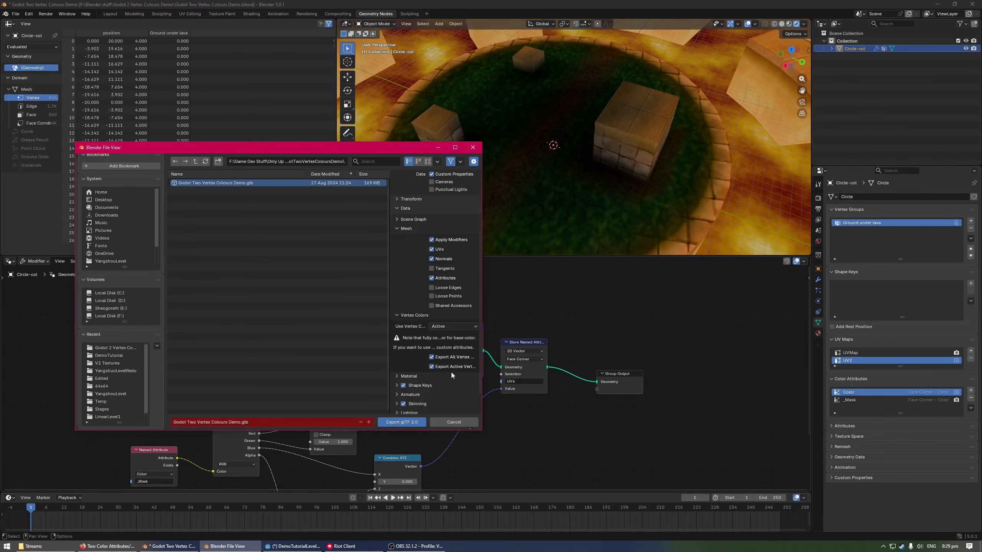
{"action": "left_click", "coordinate": [405, 422]}
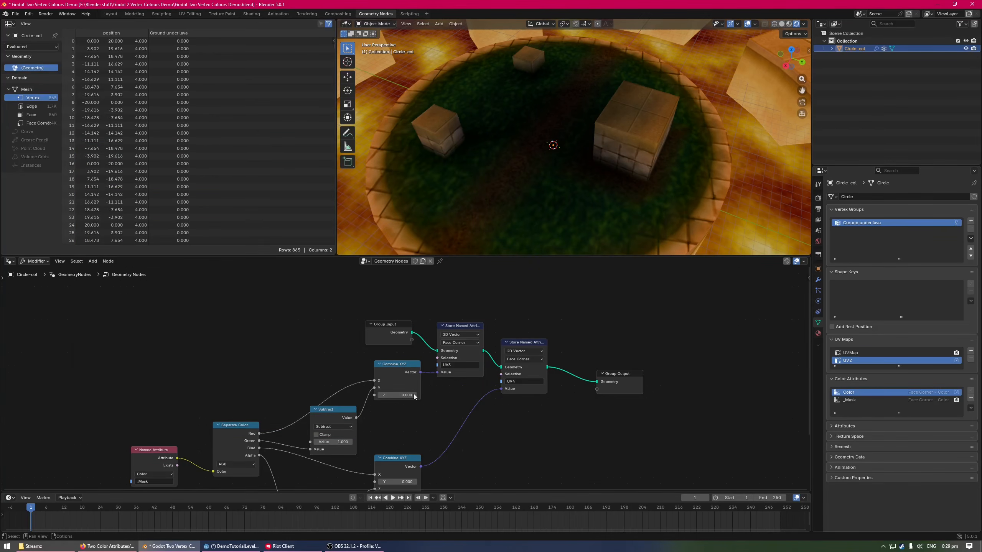
Switch to Godot, show the Godot Two Vertex Colours Demo scene, and close the MushroomCliffside scene
{"action": "key", "text": "alt+Tab"}
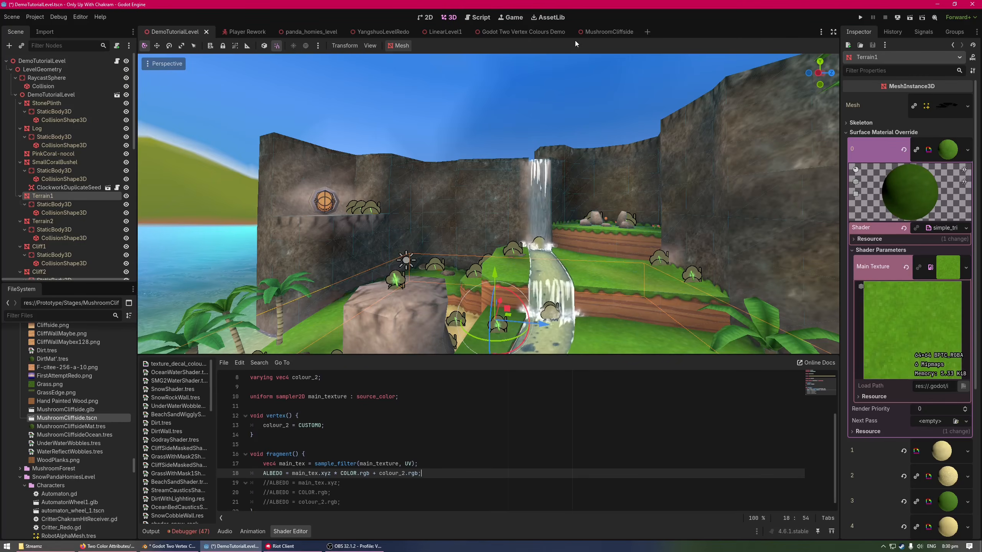
{"action": "left_click", "coordinate": [609, 32]}
{"action": "left_click", "coordinate": [516, 34]}
{"action": "middle_click", "coordinate": [610, 34]}
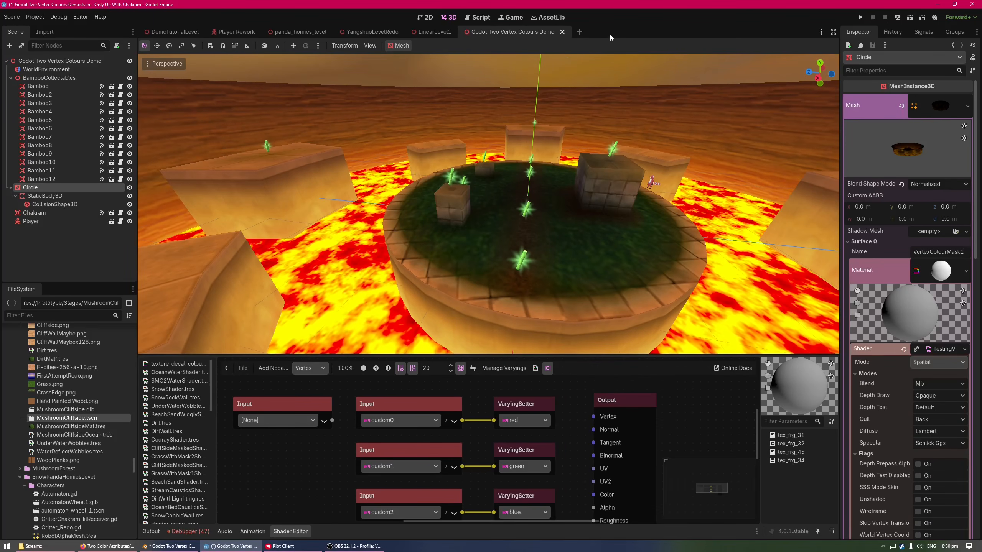
{"action": "middle_click_drag", "start_coordinate": [563, 178], "coordinate": [503, 182]}
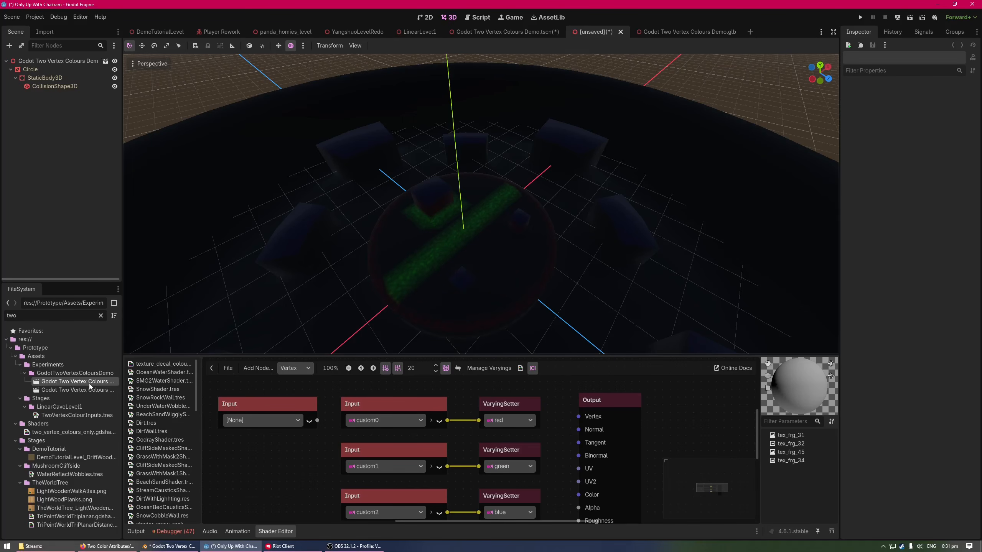
Open the source .glb scene of the unsaved scene's root node, Godot Two Vertex Colours Demo, in the editor
{"action": "left_click", "coordinate": [105, 62]}
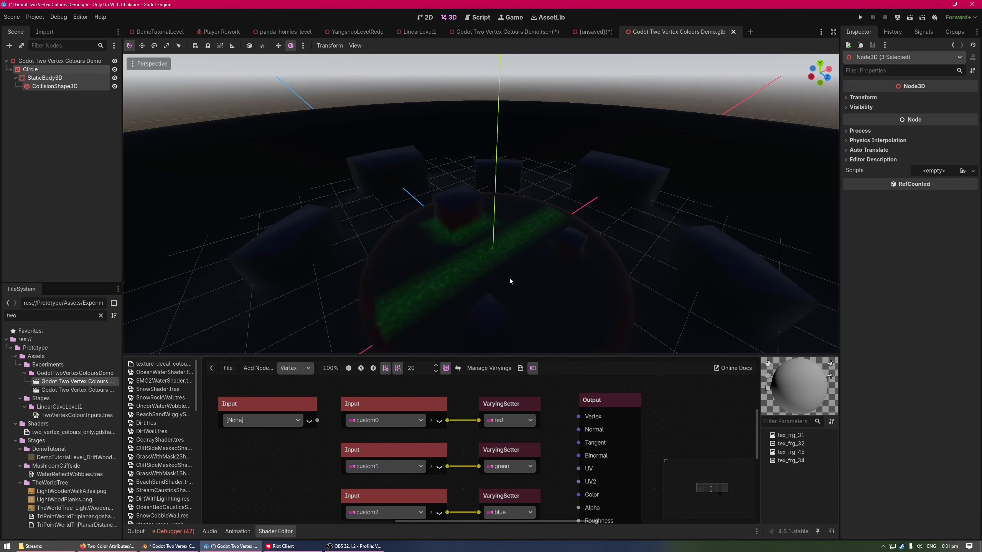
Copy Circle with its StaticBody3D and CollisionShape3D from the .glb scene into the Godot Two Vertex Colours Demo scene, and select the pasted Circle
{"action": "left_click", "coordinate": [56, 70]}
{"action": "left_click", "coordinate": [59, 88], "text": "shift"}
{"action": "left_click", "coordinate": [464, 32]}
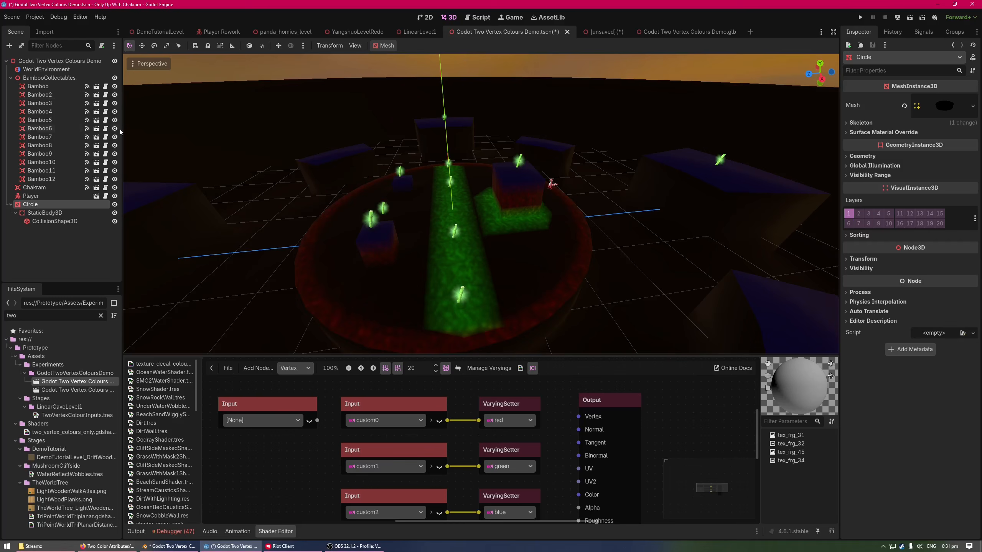
{"action": "left_click", "coordinate": [39, 223]}
{"action": "left_click", "coordinate": [66, 205]}
Assign a new ShaderMaterial to surface material override slot 0 of the Circle mesh
{"action": "mouse_move", "coordinate": [525, 275]}
{"action": "right_mouse_down"}
{"action": "mouse_move", "coordinate": [558, 307]}
{"action": "mouse_move", "coordinate": [500, 250]}
{"action": "mouse_move", "coordinate": [530, 251]}
{"action": "mouse_move", "coordinate": [534, 272]}
{"action": "right_mouse_up"}
{"action": "key", "text": "s"}
{"action": "key", "text": "w"}
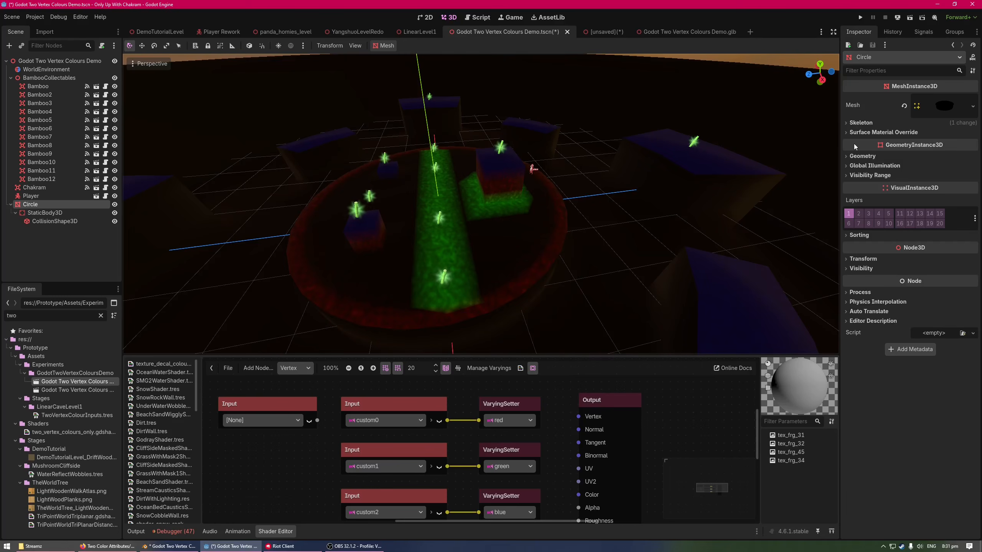
{"action": "left_click", "coordinate": [874, 133]}
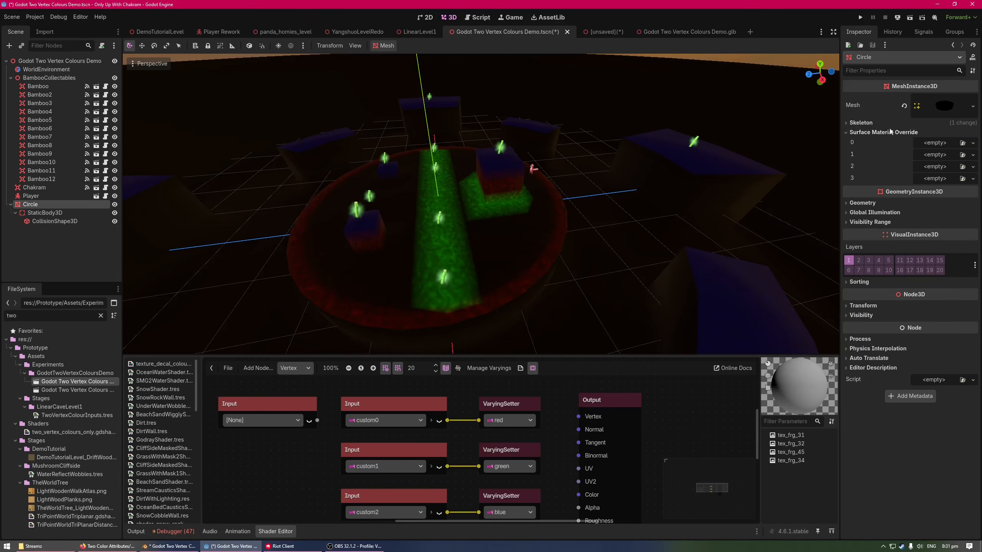
{"action": "left_click", "coordinate": [934, 142]}
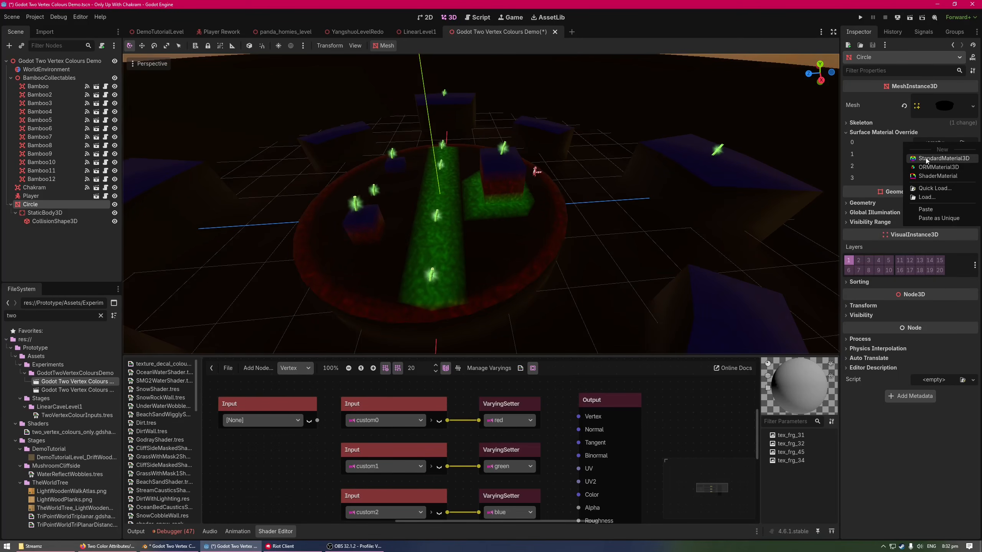
{"action": "left_click", "coordinate": [938, 176]}
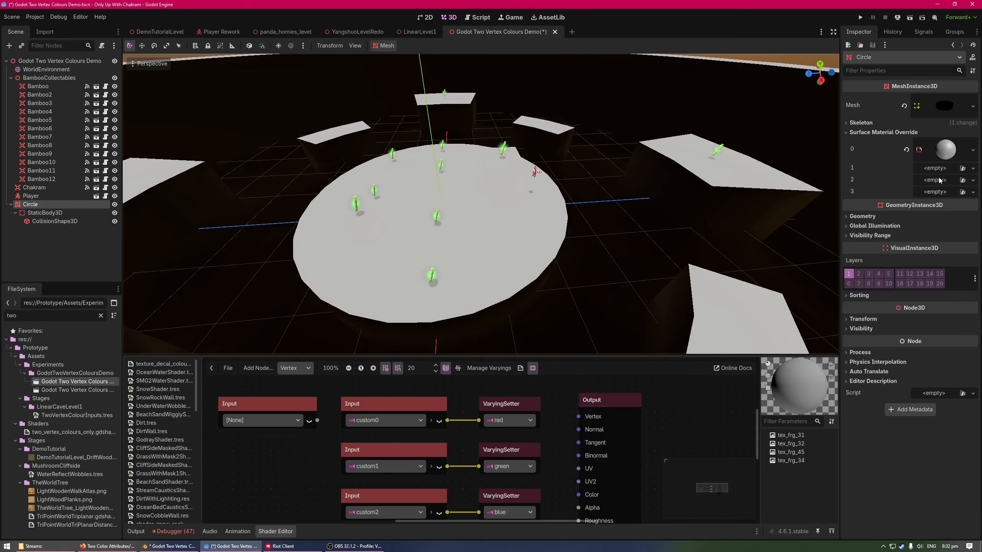
Create a new VisualShader file in Spatial mode in the GodotTwoVertexColoursDemo folder as the override material's shader
{"action": "left_click", "coordinate": [946, 150]}
{"action": "left_click", "coordinate": [925, 232]}
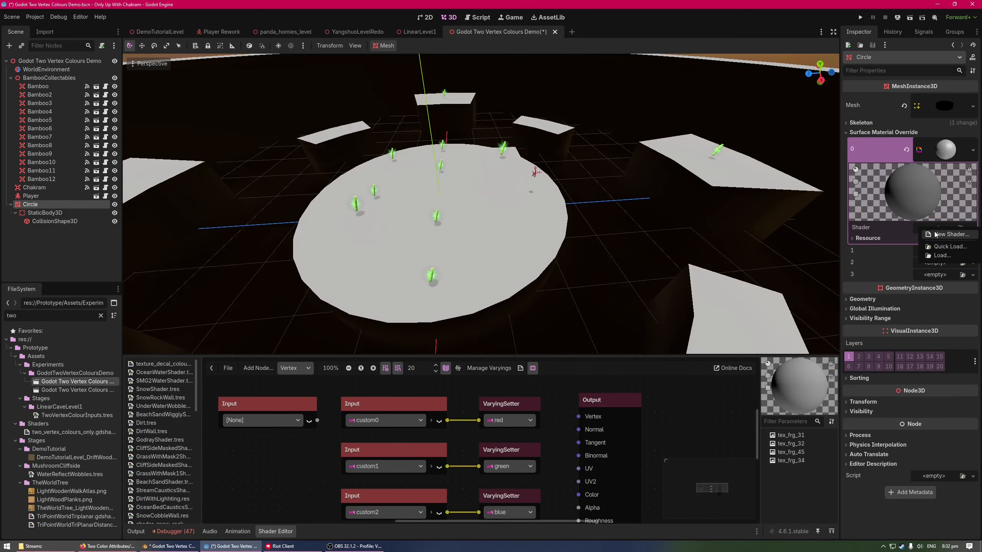
{"action": "left_click", "coordinate": [933, 232]}
{"action": "left_click", "coordinate": [504, 220]}
{"action": "left_click", "coordinate": [510, 253]}
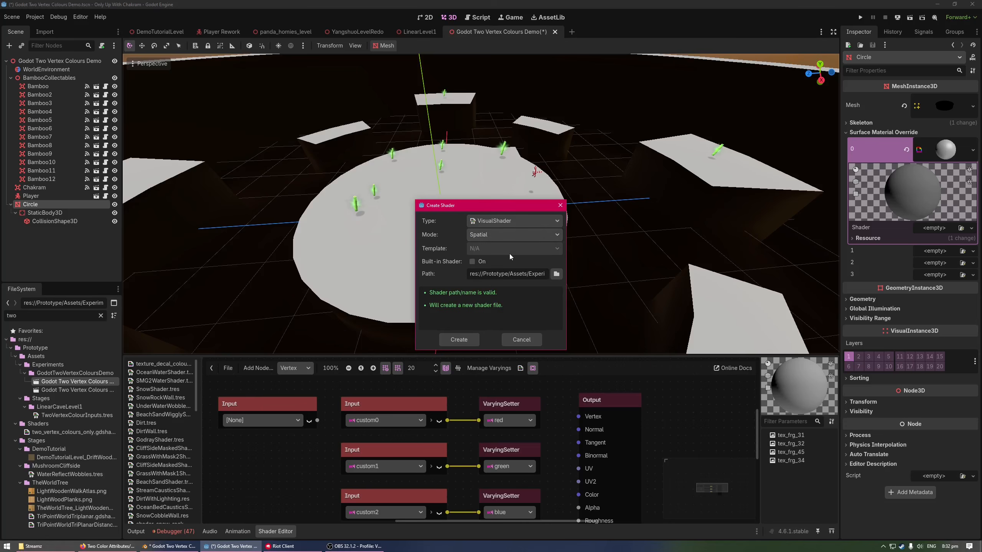
{"action": "left_click", "coordinate": [513, 221]}
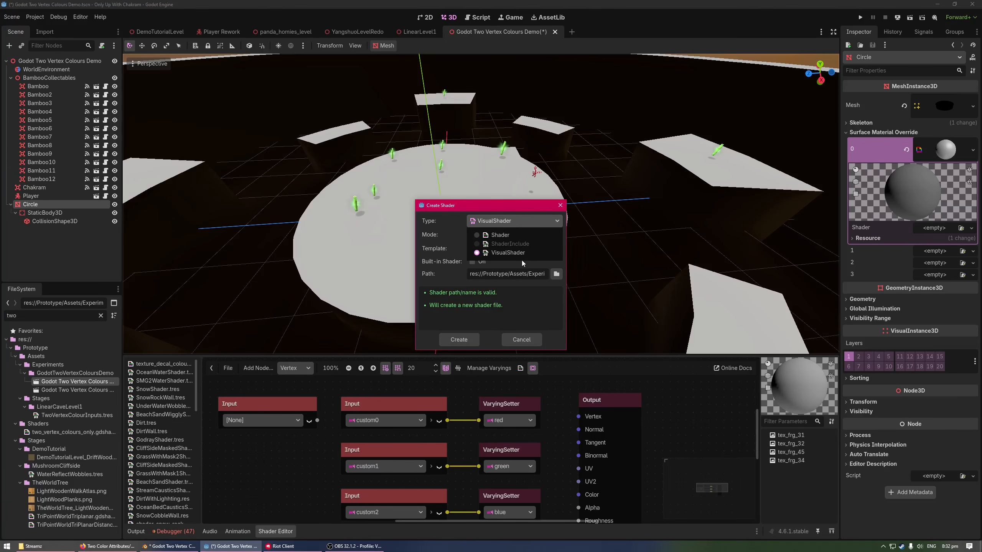
{"action": "left_click", "coordinate": [529, 268]}
{"action": "triple_click", "coordinate": [530, 278]}
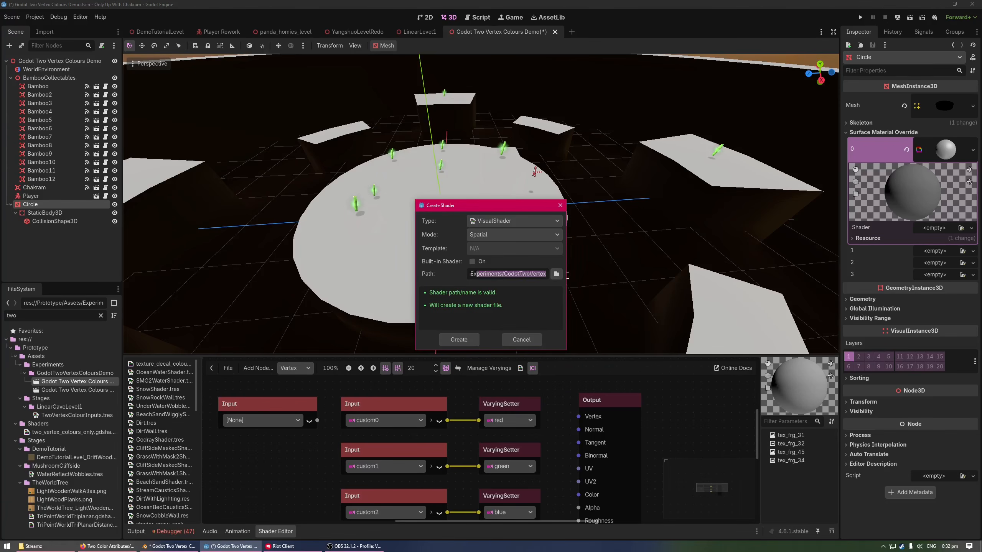
{"action": "key", "text": "End"}
{"action": "left_click_drag", "start_coordinate": [476, 276], "coordinate": [540, 278]}
{"action": "left_click", "coordinate": [459, 340]}
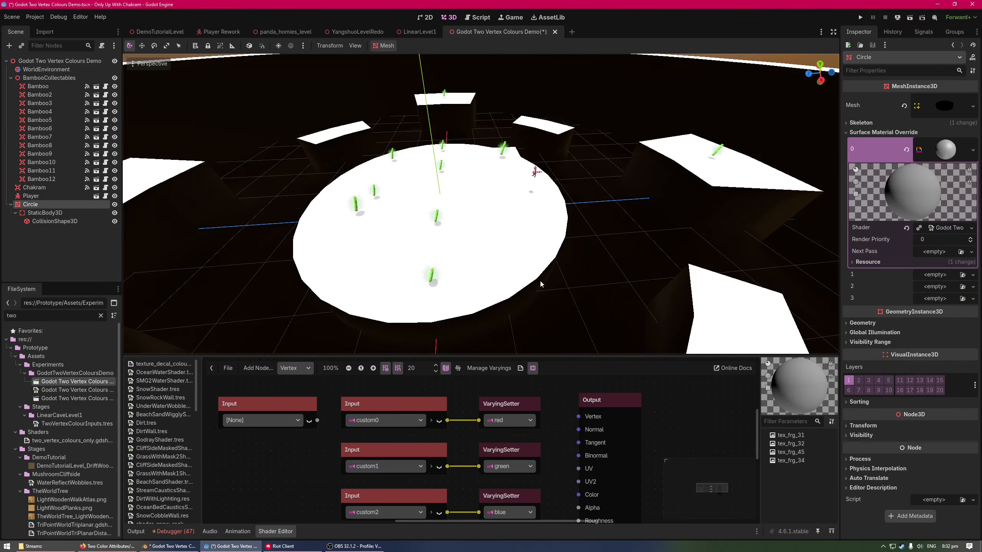
Open the new shader in the Shader Editor, enlarge the editor, and keep its graph on the Vertex function
{"action": "left_click", "coordinate": [947, 228]}
{"action": "left_click_drag", "start_coordinate": [423, 355], "coordinate": [425, 312]}
{"action": "middle_click_drag", "start_coordinate": [387, 406], "coordinate": [493, 404]}
{"action": "right_click", "coordinate": [299, 376]}
{"action": "left_click", "coordinate": [384, 362]}
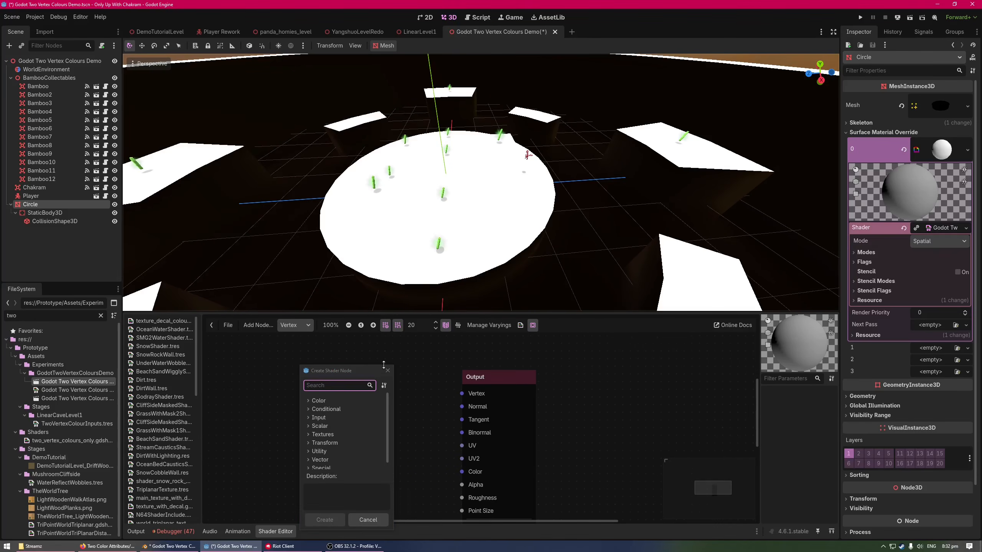
{"action": "left_click", "coordinate": [389, 371]}
{"action": "left_click", "coordinate": [296, 329]}
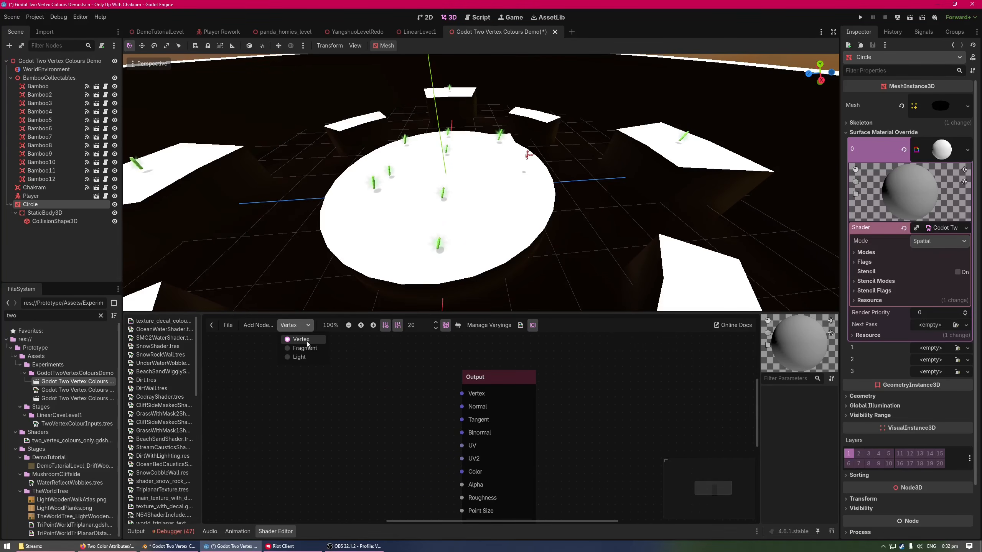
{"action": "left_click", "coordinate": [309, 339]}
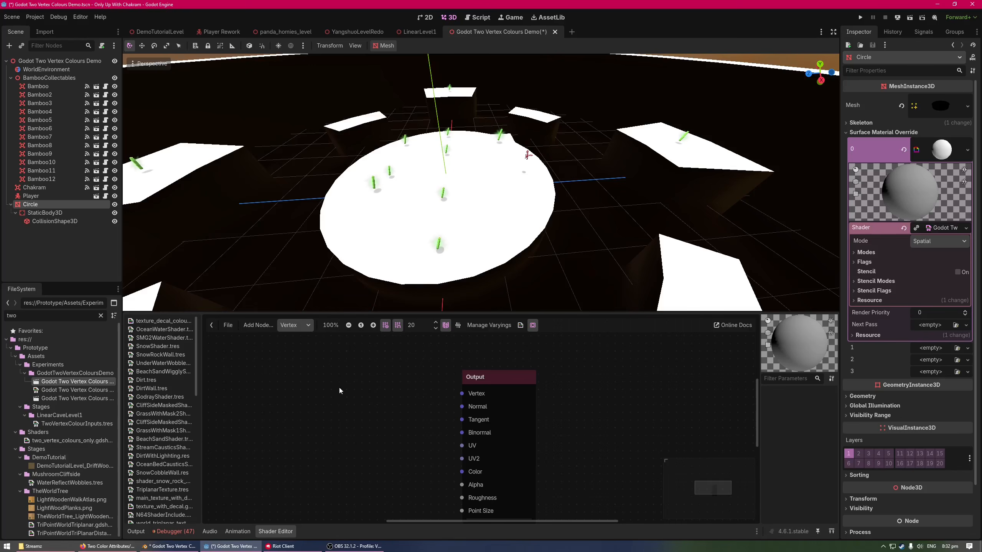
Add an Input node set to custom0 in the vertex graph, and space it well apart from the Output node
{"action": "right_click", "coordinate": [296, 392]}
{"action": "type", "text": "inpou"}
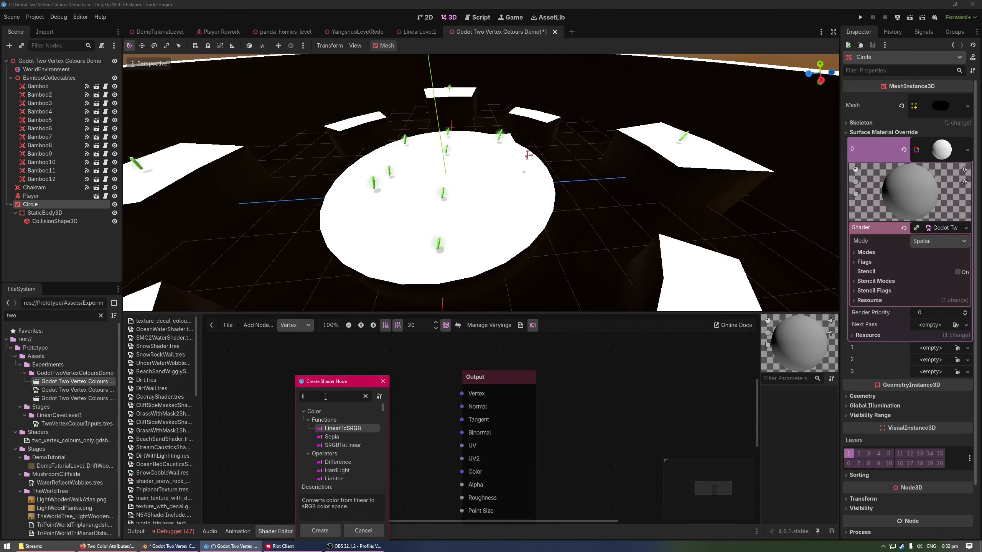
{"action": "key", "text": "BackSpace"}
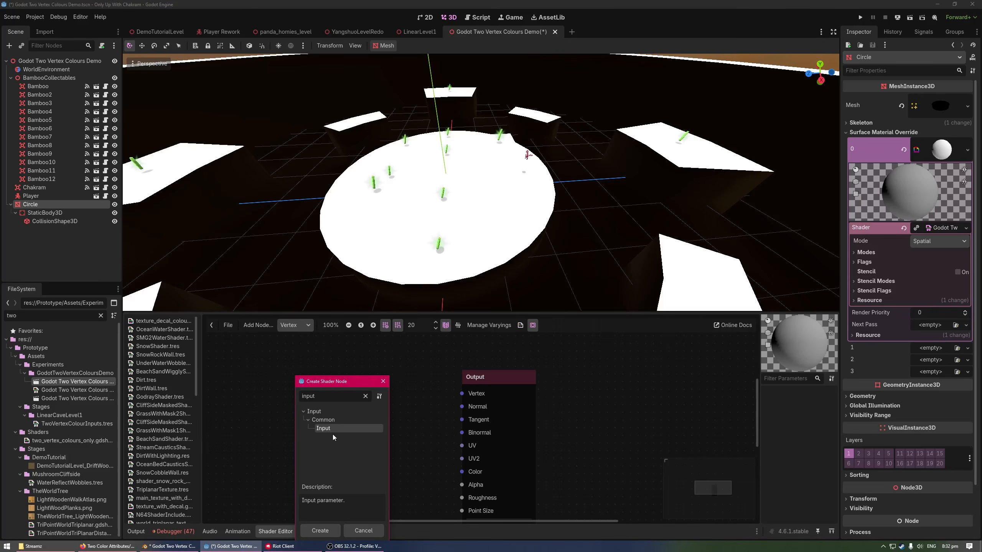
{"action": "double_click", "coordinate": [333, 434]}
{"action": "left_click", "coordinate": [318, 411]}
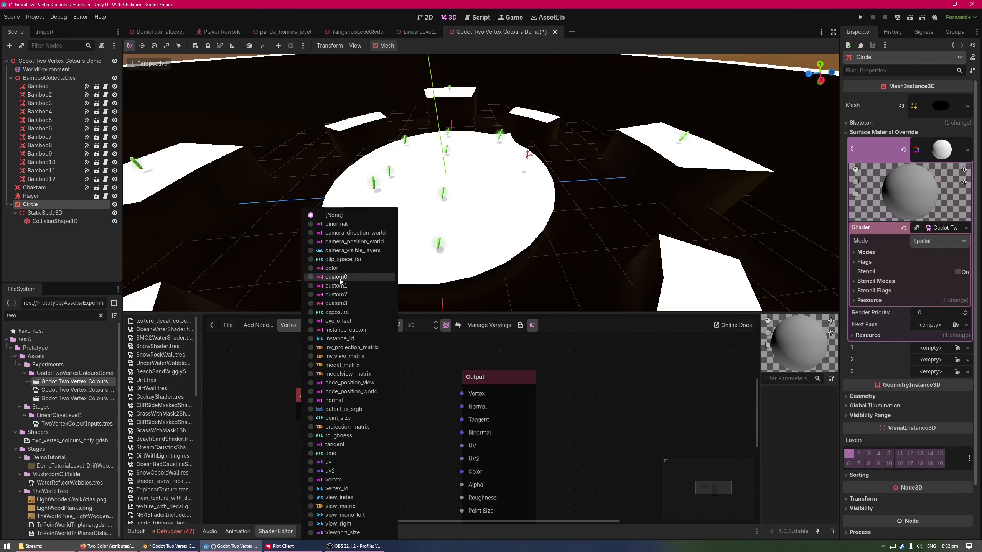
{"action": "left_click", "coordinate": [339, 278]}
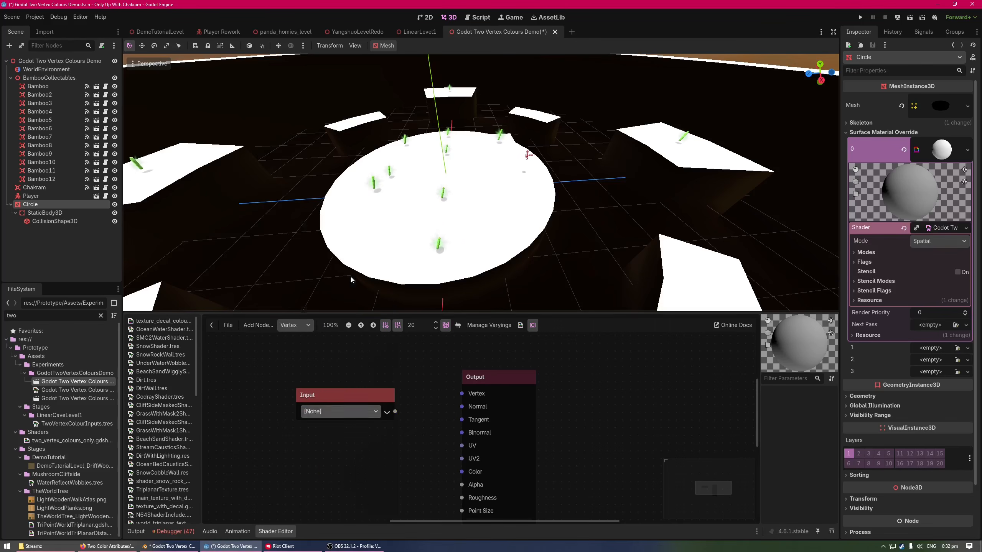
{"action": "left_click_drag", "start_coordinate": [356, 396], "coordinate": [289, 393]}
{"action": "middle_click_drag", "start_coordinate": [359, 423], "coordinate": [432, 418]}
{"action": "left_click_drag", "start_coordinate": [382, 388], "coordinate": [350, 398]}
{"action": "left_click_drag", "start_coordinate": [552, 374], "coordinate": [597, 378]}
{"action": "left_click", "coordinate": [536, 362]}
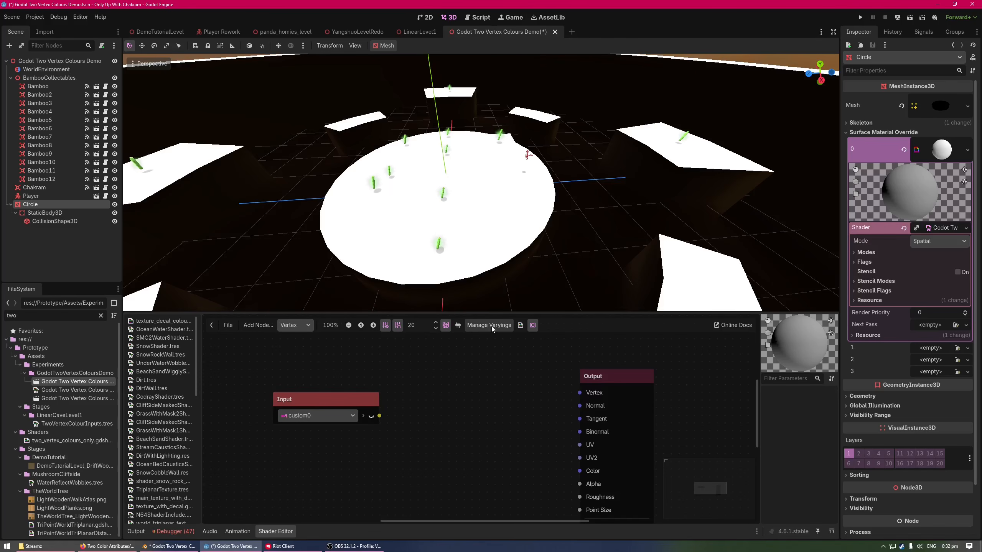
Create a Vector4 shader varying named colour_2 that passes from Vertex to Fragment and Light
{"action": "left_click", "coordinate": [490, 327]}
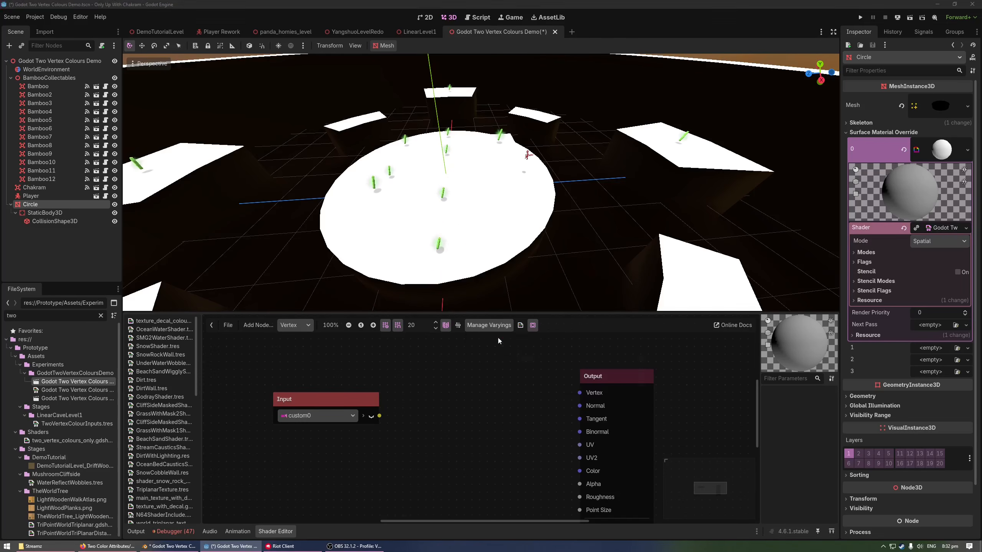
{"action": "left_click", "coordinate": [497, 336]}
{"action": "type", "text": "Colou"}
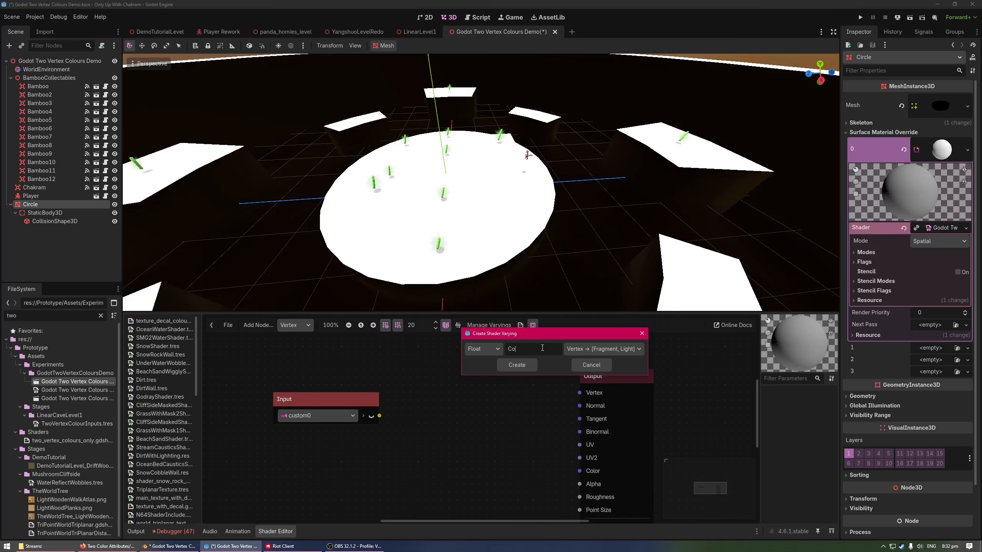
{"action": "type", "text": "colour_2"}
{"action": "left_click", "coordinate": [470, 355]}
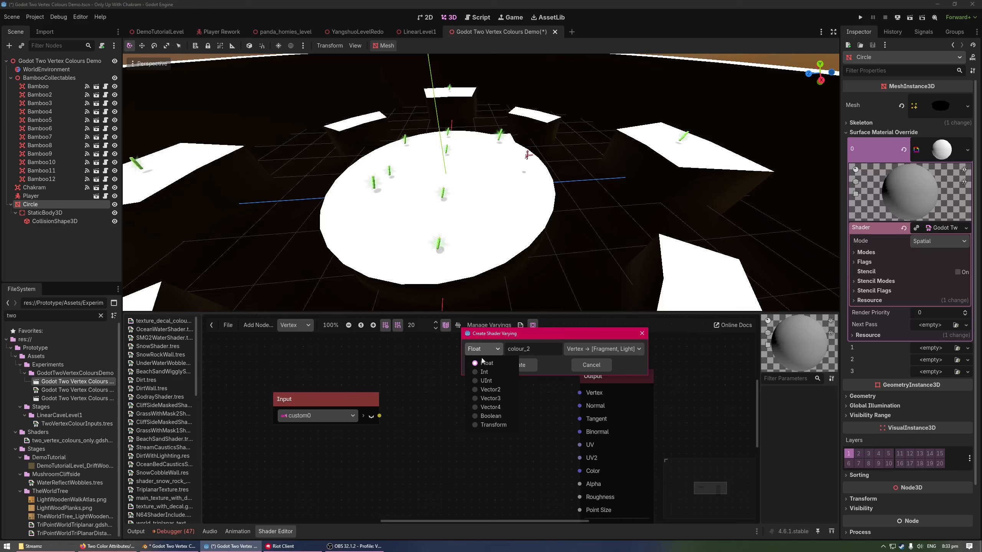
{"action": "left_click", "coordinate": [488, 407]}
{"action": "left_click", "coordinate": [508, 368]}
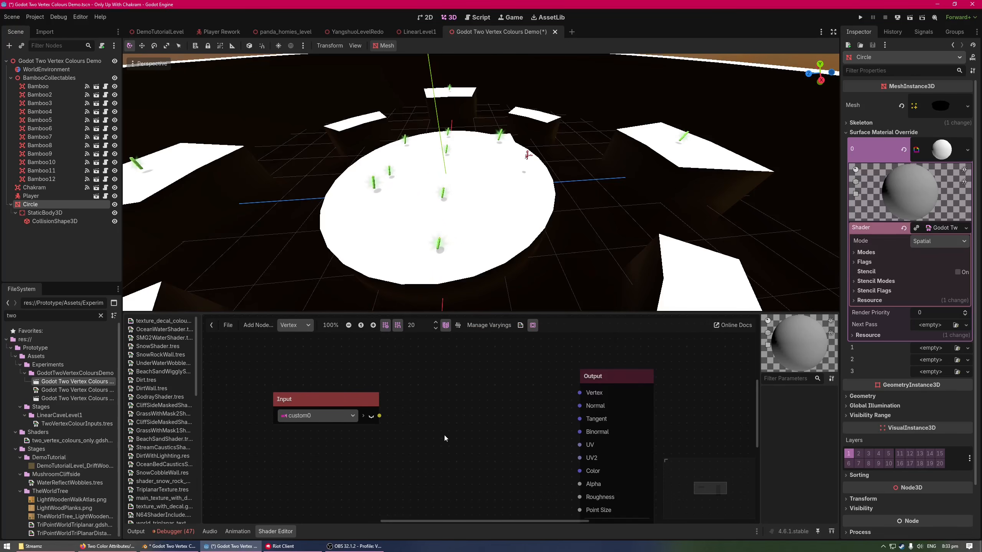
Connect the custom0 input to a new VaryingSetter node set to colour_2, and reposition both nodes
{"action": "left_click_drag", "start_coordinate": [484, 405], "coordinate": [485, 403]}
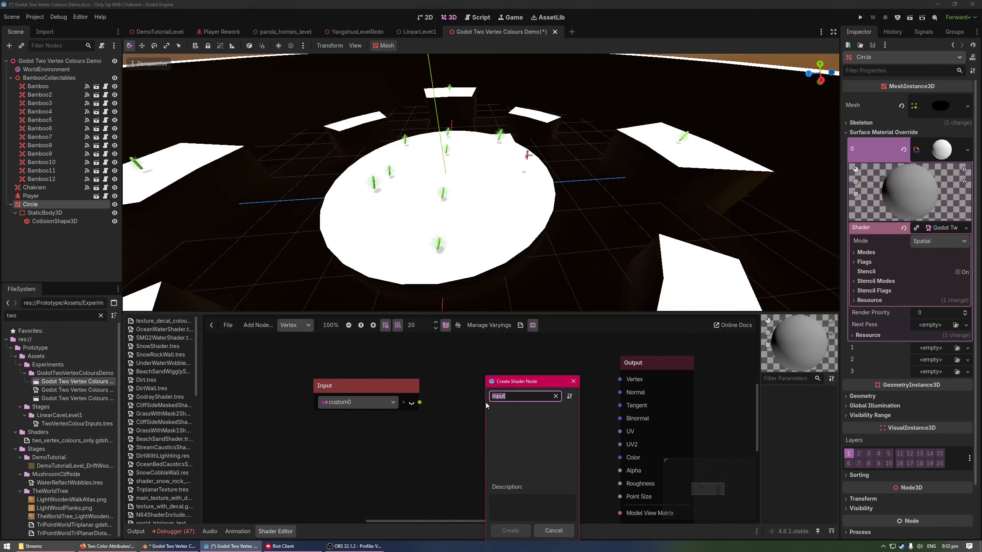
{"action": "type", "text": "varyy"}
{"action": "key", "text": "BackSpace"}
{"action": "type", "text": "ing"}
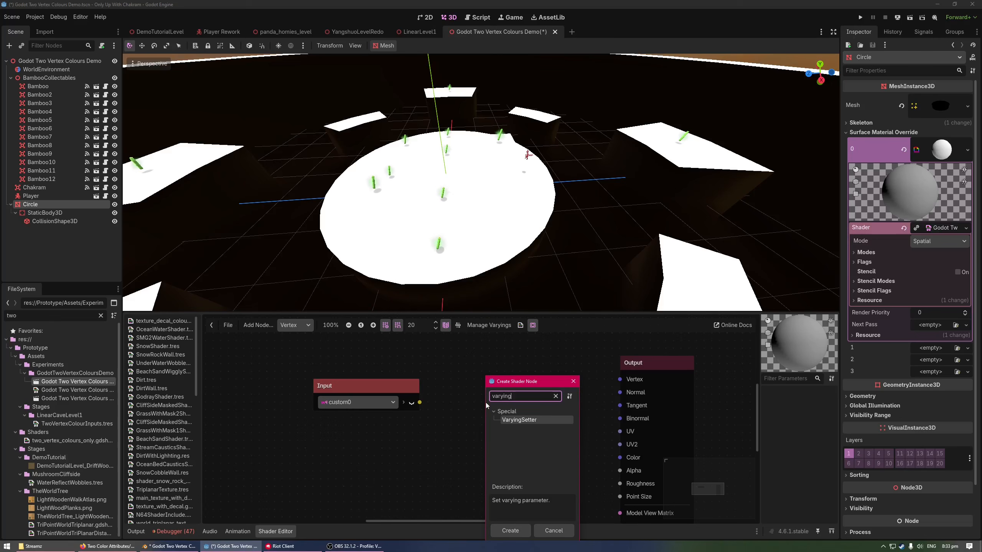
{"action": "double_click", "coordinate": [524, 420]}
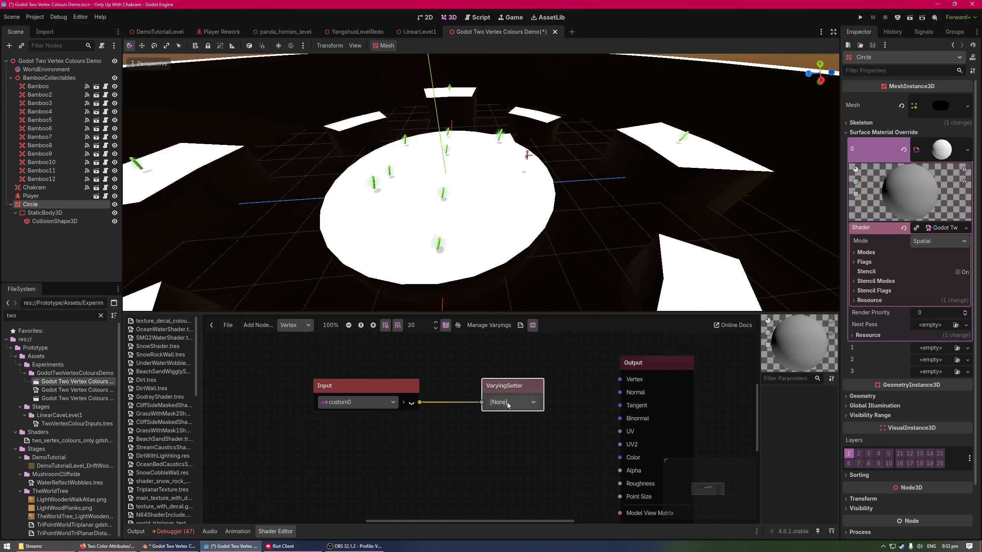
{"action": "left_click", "coordinate": [522, 425]}
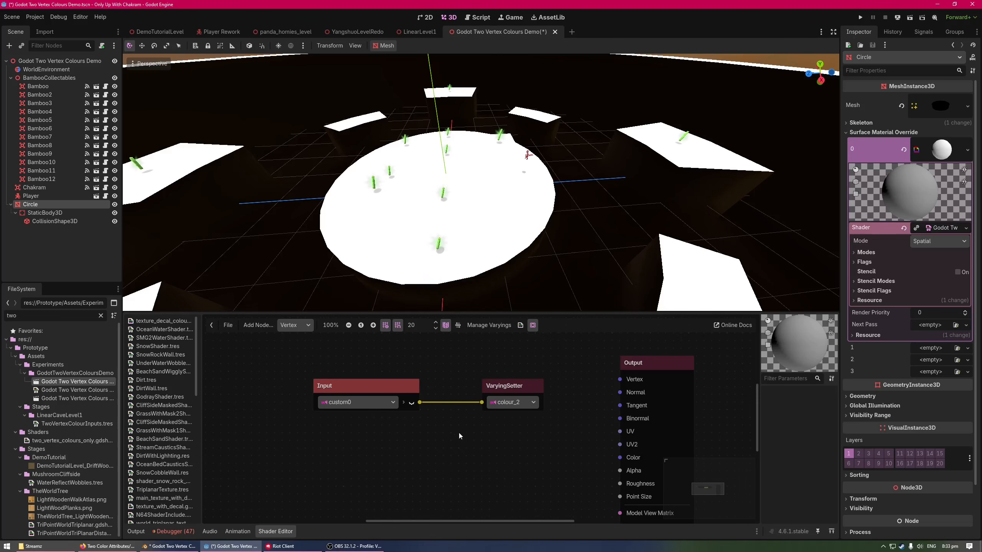
{"action": "left_click_drag", "start_coordinate": [521, 454], "coordinate": [391, 377]}
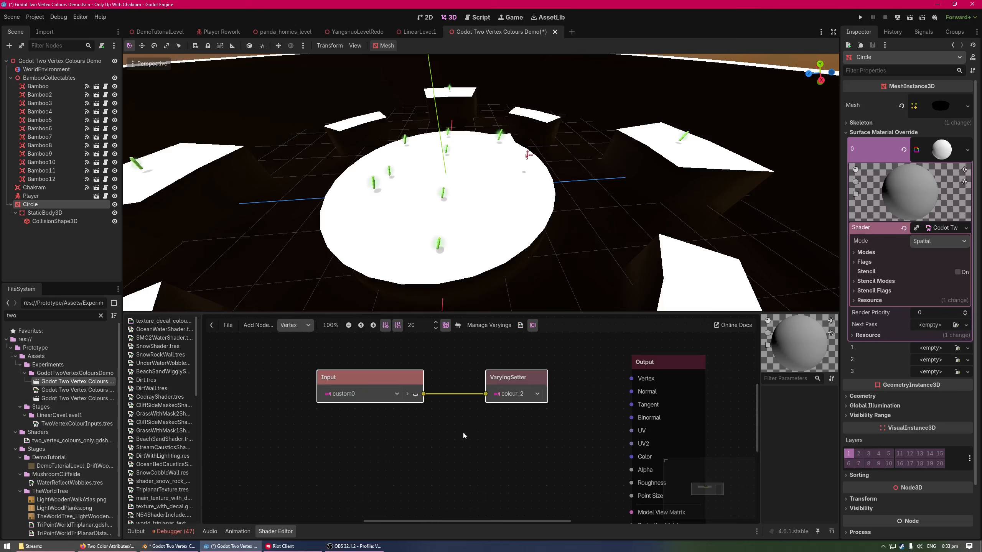
{"action": "left_click", "coordinate": [460, 427]}
Switch the shader graph to the Fragment function and make room in front of its Output node
{"action": "left_click", "coordinate": [295, 325]}
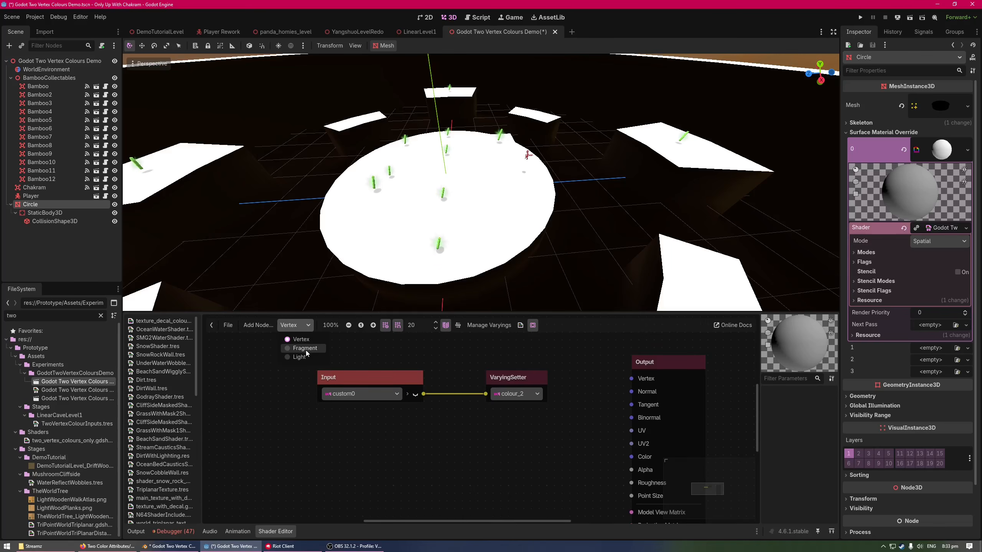
{"action": "left_click", "coordinate": [305, 348]}
{"action": "middle_click_drag", "start_coordinate": [320, 393], "coordinate": [525, 388]}
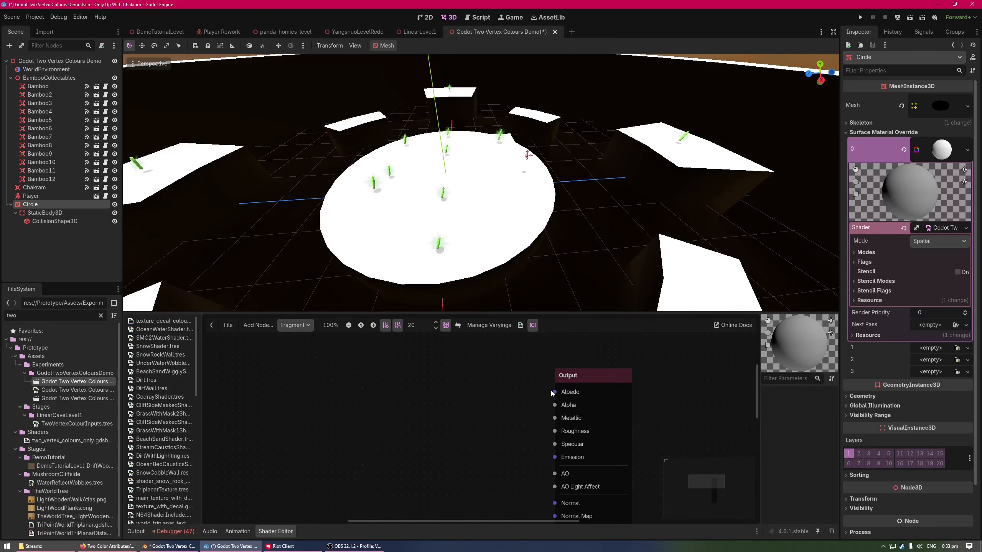
{"action": "middle_click_drag", "start_coordinate": [264, 405], "coordinate": [395, 396]}
{"action": "middle_click_drag", "start_coordinate": [650, 395], "coordinate": [614, 398]}
Try feeding the Output's Albedo from a Vector3 Mix node, and delete that node
{"action": "left_click_drag", "start_coordinate": [621, 389], "coordinate": [578, 381]}
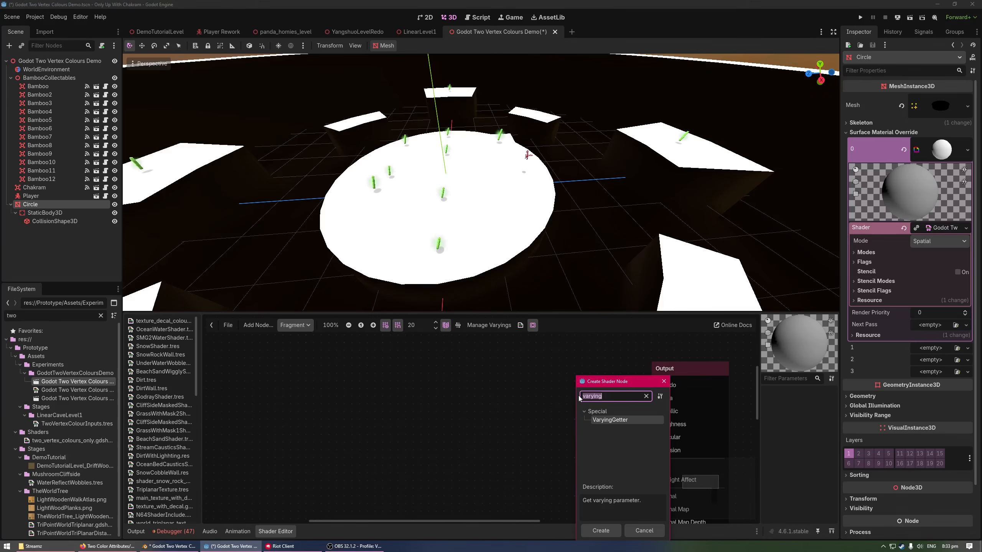
{"action": "type", "text": "mix"}
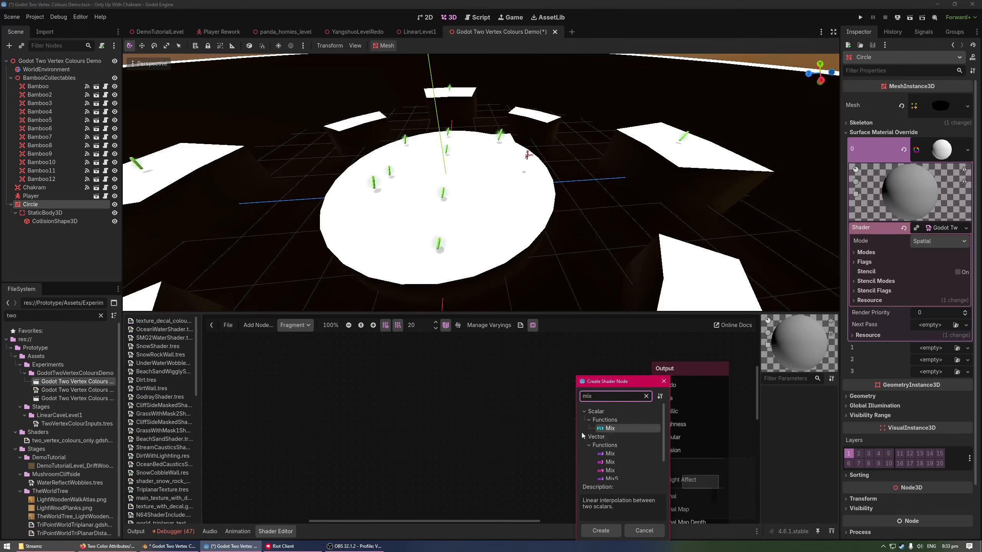
{"action": "double_click", "coordinate": [619, 464]}
{"action": "middle_click_drag", "start_coordinate": [557, 424], "coordinate": [532, 417]}
{"action": "left_click_drag", "start_coordinate": [592, 389], "coordinate": [536, 374]}
{"action": "middle_click_drag", "start_coordinate": [504, 446], "coordinate": [538, 450]}
{"action": "left_click_drag", "start_coordinate": [571, 378], "coordinate": [548, 370]}
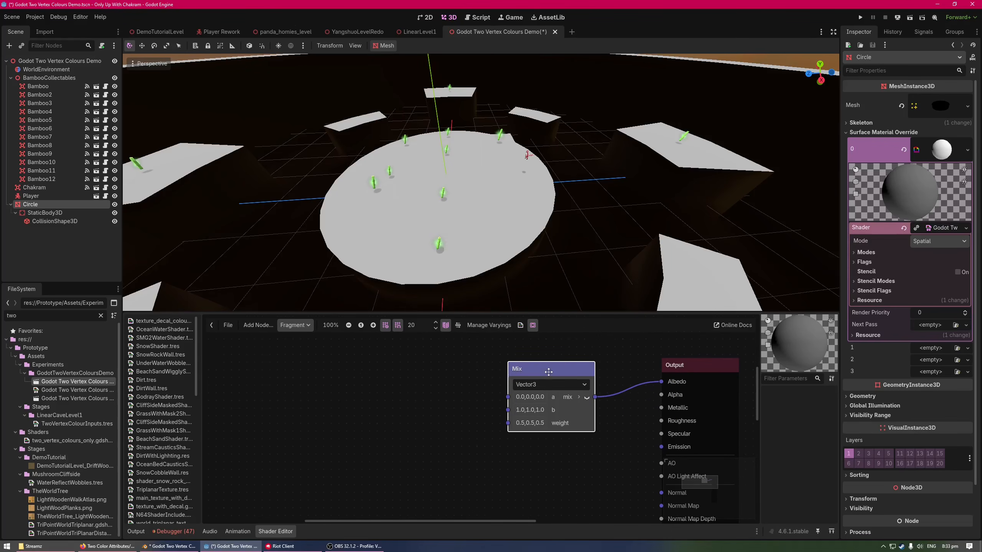
{"action": "left_click", "coordinate": [554, 445]}
{"action": "left_click", "coordinate": [556, 421]}
{"action": "key", "text": "Delete"}
Add a Vector3 Multiply node, place it in front of the Output node and connect it to Albedo
{"action": "right_click", "coordinate": [616, 388]}
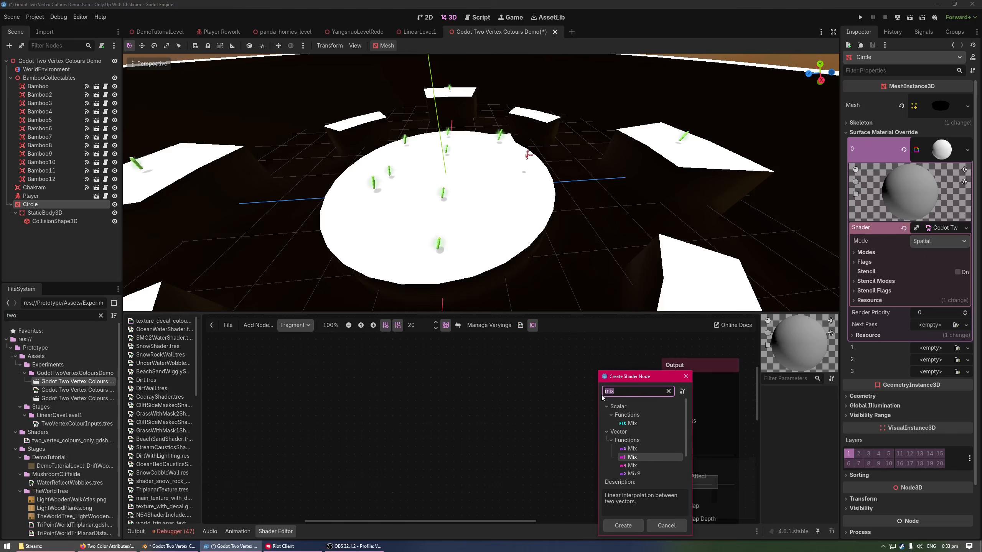
{"action": "key", "text": "BackSpace"}
{"action": "type", "text": "m"}
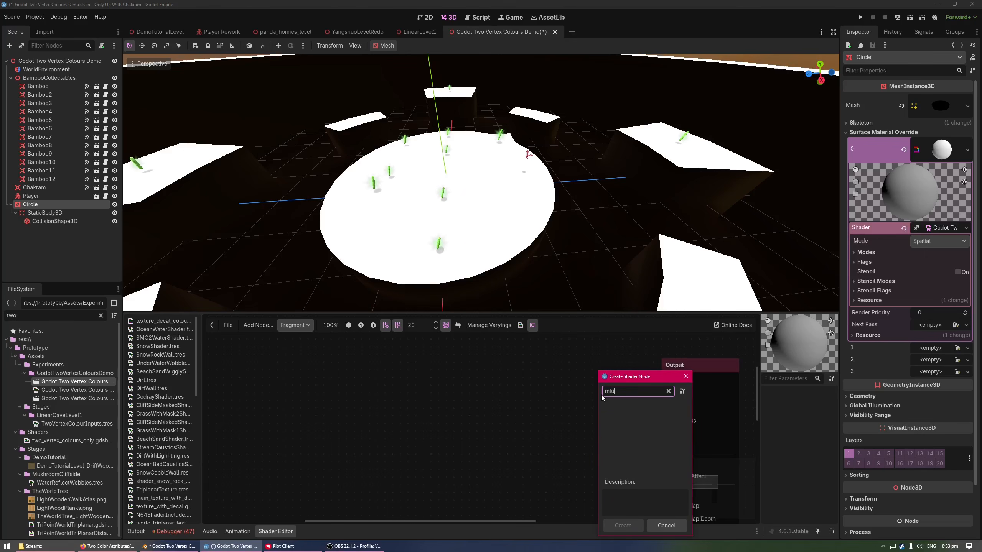
{"action": "type", "text": "ultiply"}
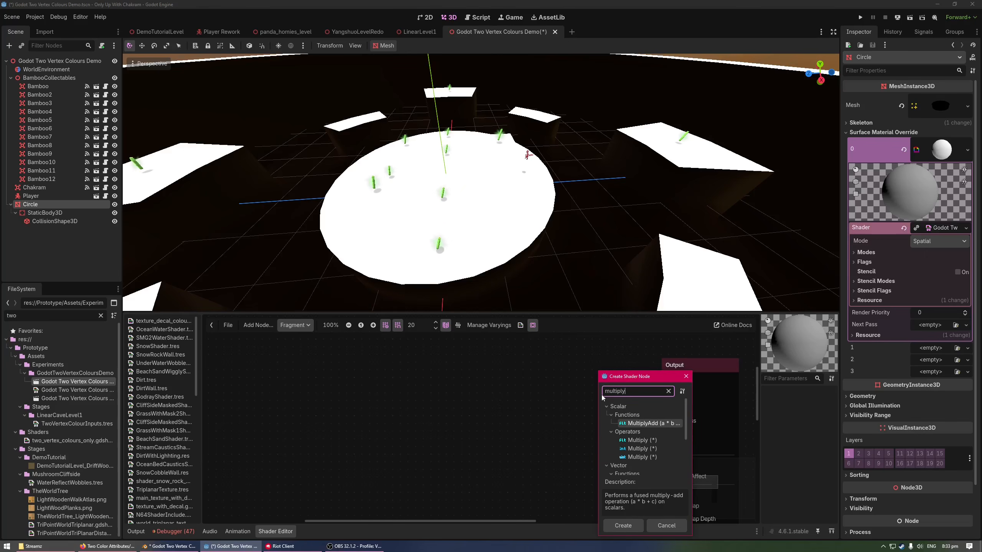
{"action": "scroll", "coordinate": [644, 459], "scroll_direction": "down", "scroll_amount": 2}
{"action": "scroll", "coordinate": [644, 459], "scroll_direction": "down", "scroll_amount": 1}
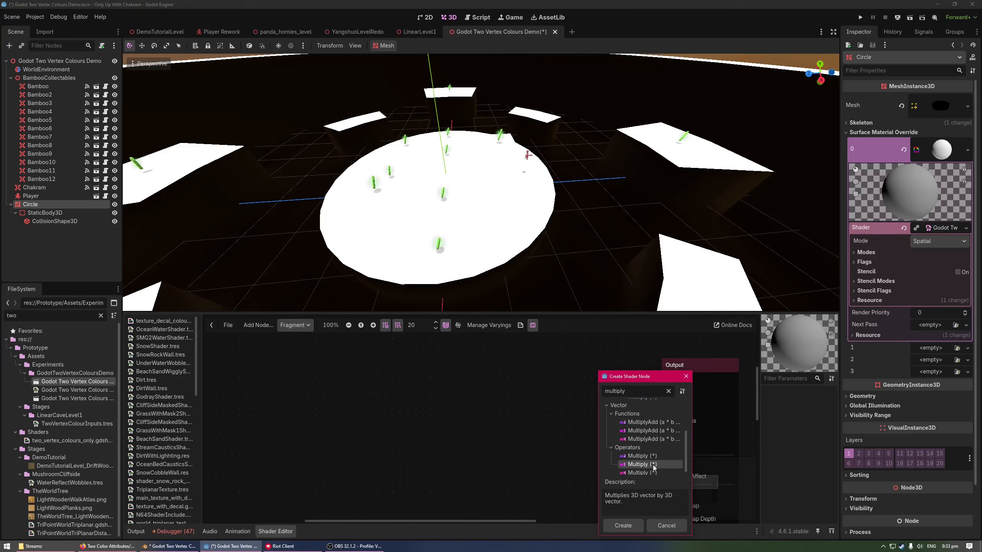
{"action": "double_click", "coordinate": [650, 461]}
{"action": "left_click_drag", "start_coordinate": [627, 389], "coordinate": [536, 369]}
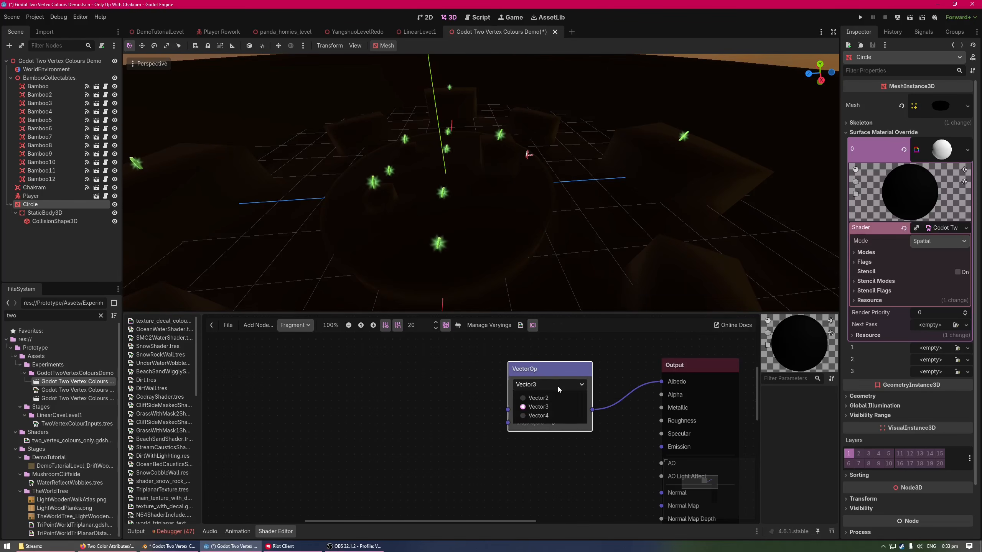
{"action": "middle_click_drag", "start_coordinate": [495, 412], "coordinate": [544, 443]}
Feed the Multiply node's a input from a new color Input node, and check the Color attribute in Blender
{"action": "left_click_drag", "start_coordinate": [557, 440], "coordinate": [506, 400]}
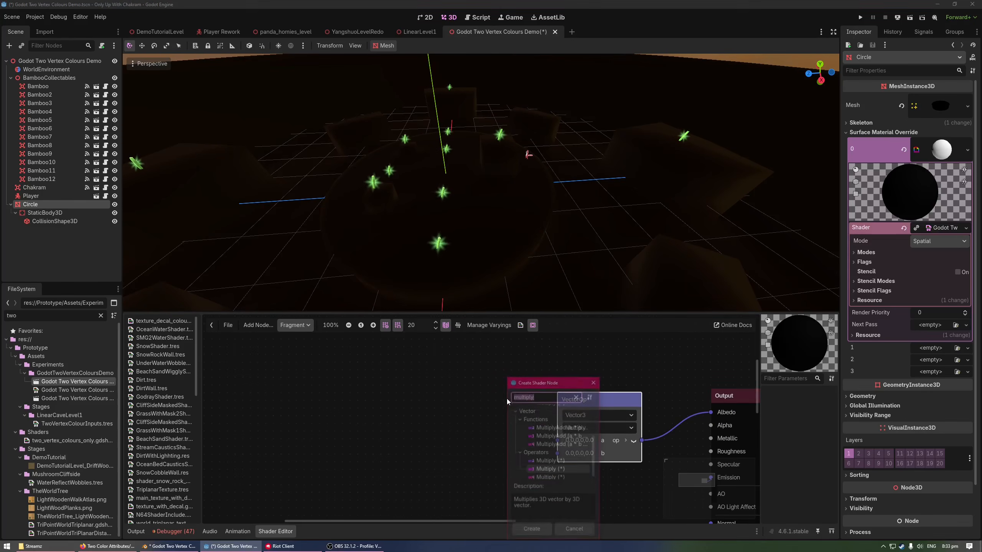
{"action": "type", "text": "color"}
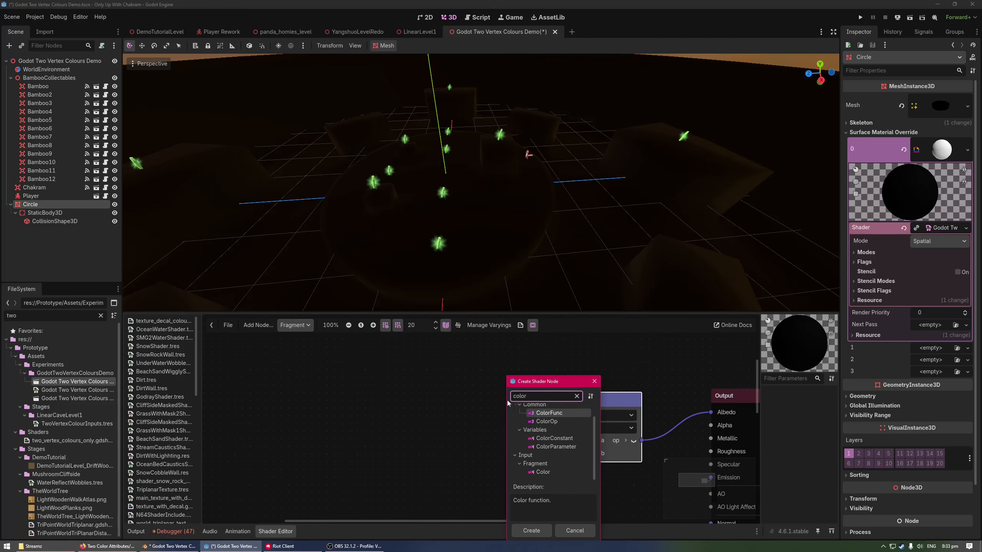
{"action": "double_click", "coordinate": [549, 471]}
{"action": "left_click_drag", "start_coordinate": [534, 410], "coordinate": [423, 379]}
{"action": "left_click", "coordinate": [469, 395]}
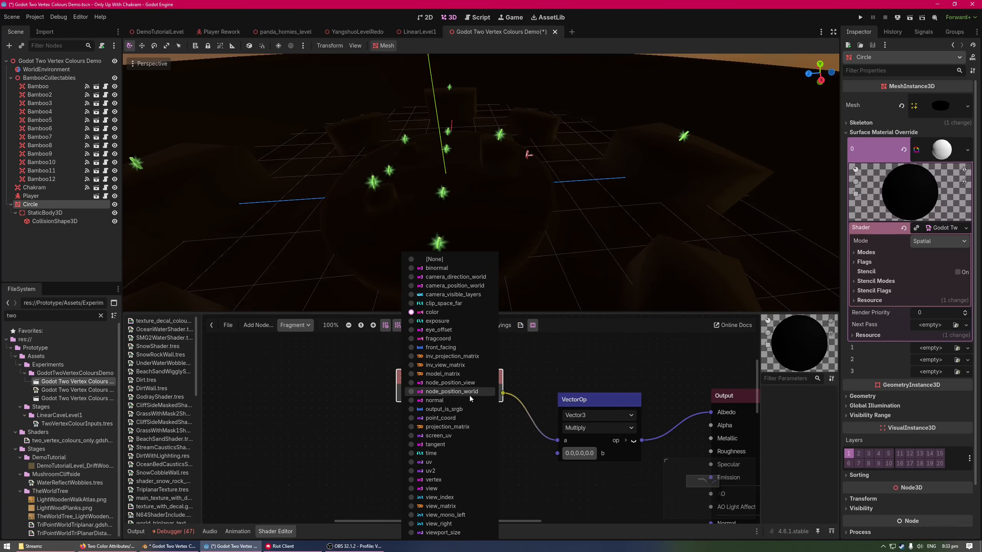
{"action": "left_click", "coordinate": [547, 390]}
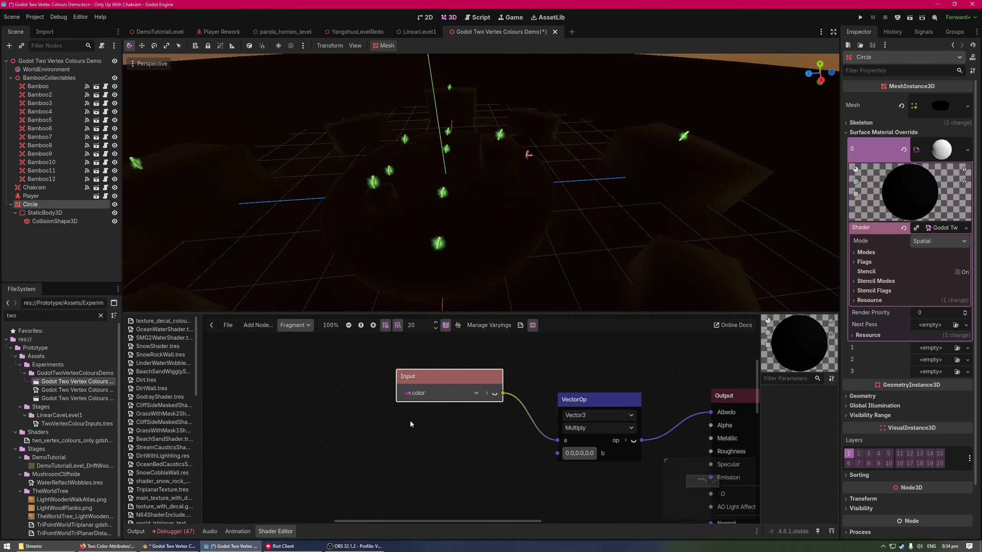
{"action": "left_click", "coordinate": [229, 547]}
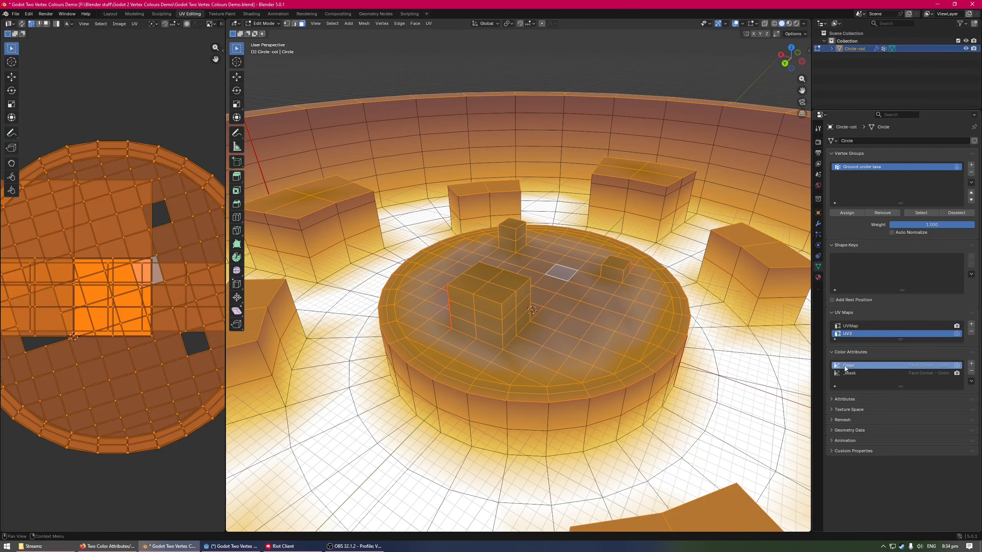
{"action": "key", "text": "alt+Tab"}
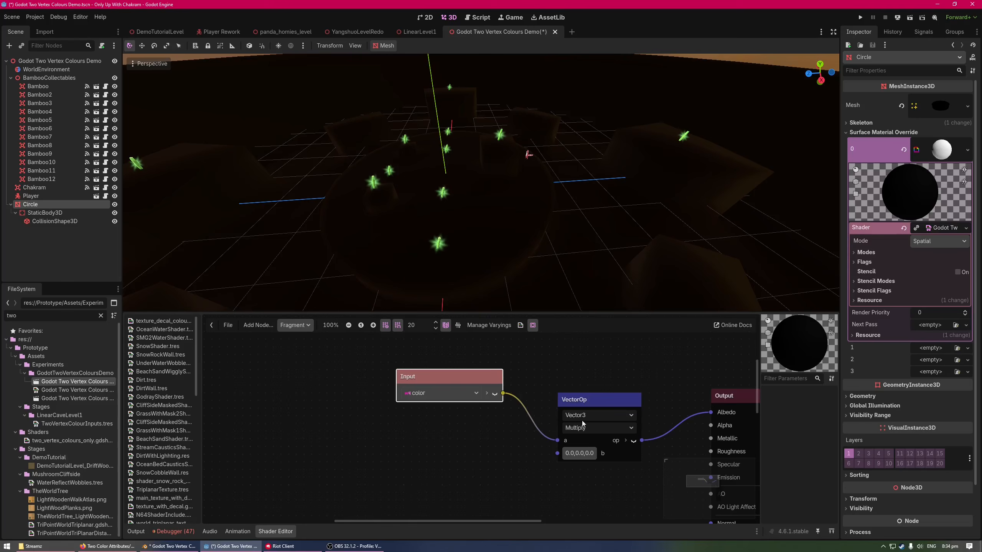
Feed the Multiply node's b input from a new Vector3 Mix node and place it below the color Input node
{"action": "middle_click_drag", "start_coordinate": [593, 491], "coordinate": [539, 433]}
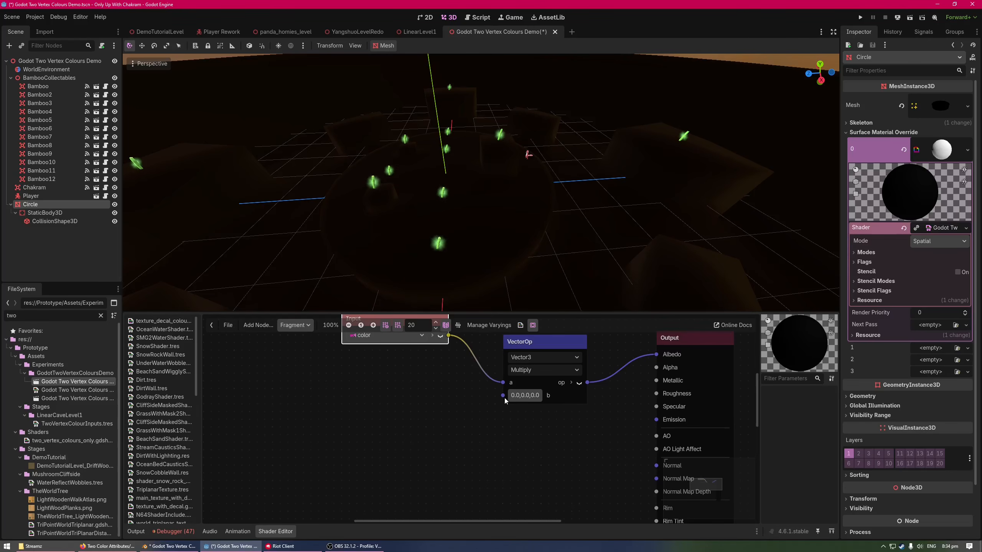
{"action": "left_click_drag", "start_coordinate": [499, 395], "coordinate": [405, 445]}
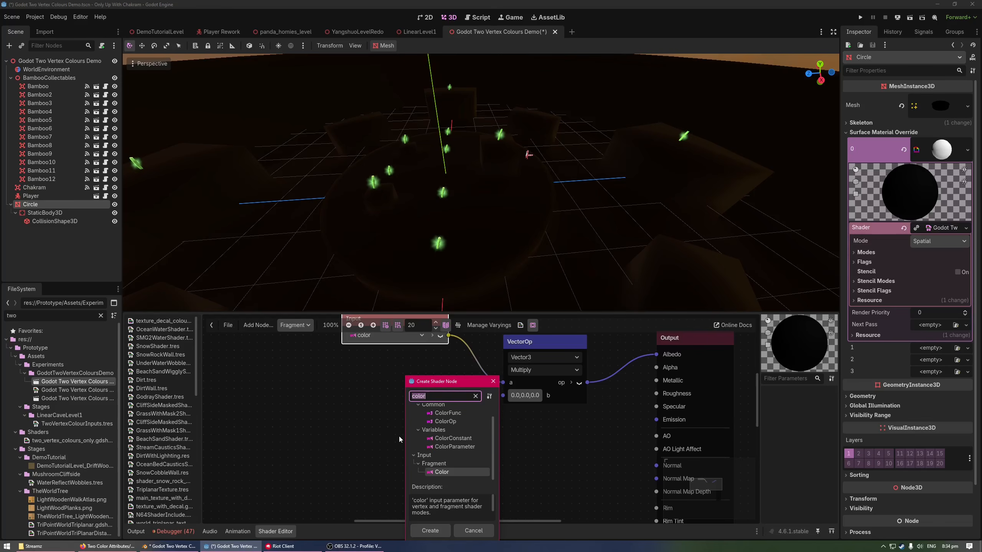
{"action": "type", "text": "mix"}
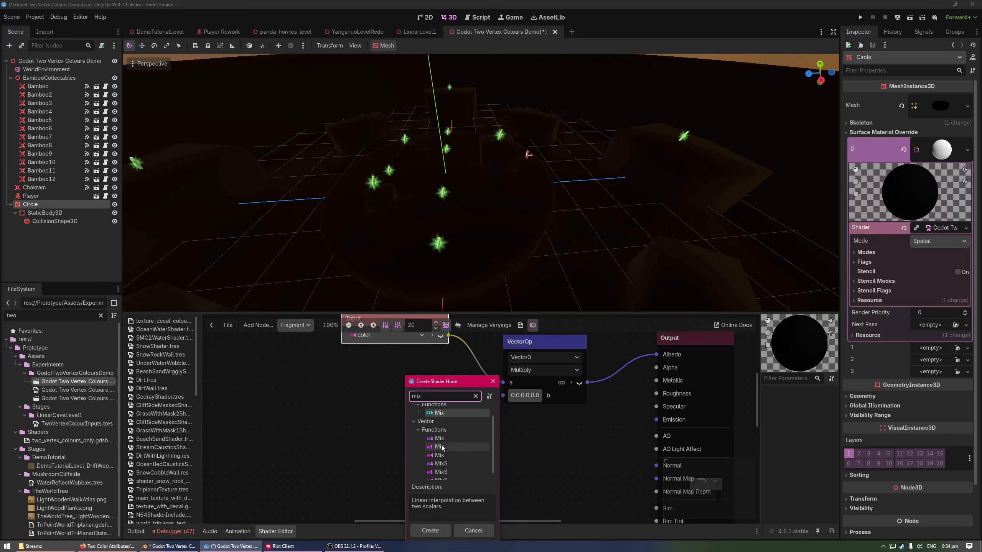
{"action": "double_click", "coordinate": [443, 447]}
{"action": "middle_click_drag", "start_coordinate": [427, 463], "coordinate": [523, 400]}
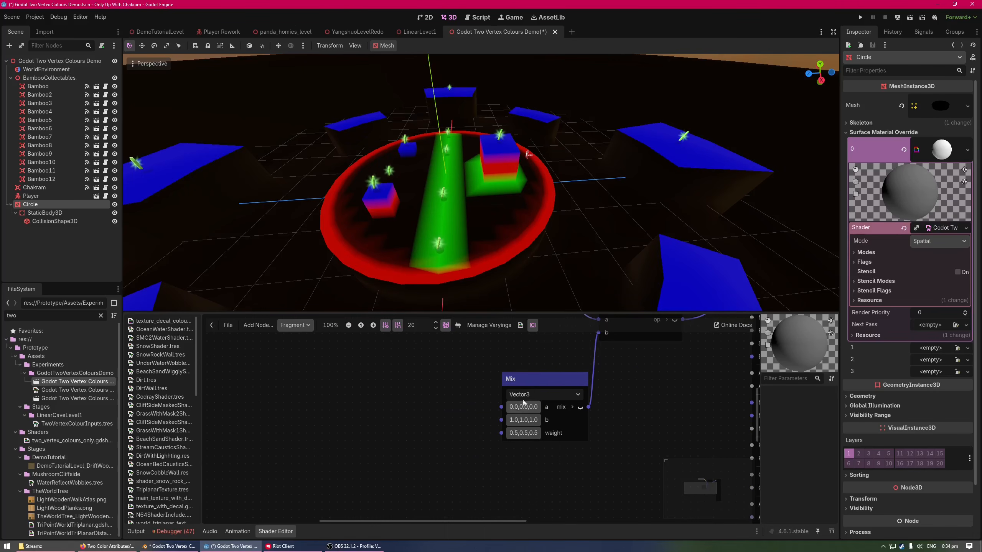
{"action": "left_click_drag", "start_coordinate": [548, 379], "coordinate": [469, 370]}
{"action": "middle_click_drag", "start_coordinate": [540, 385], "coordinate": [530, 456]}
{"action": "middle_click_drag", "start_coordinate": [490, 399], "coordinate": [485, 419]}
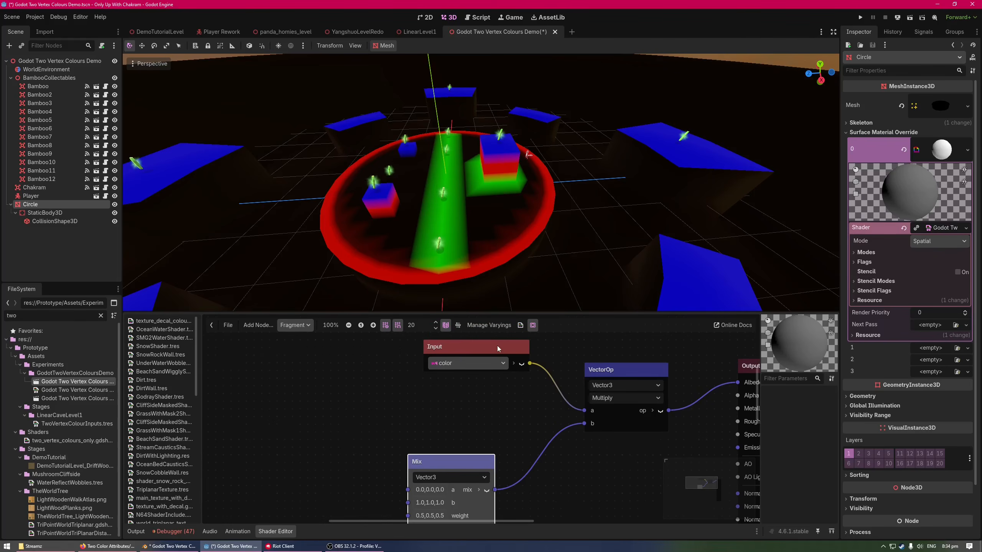
{"action": "middle_click_drag", "start_coordinate": [463, 386], "coordinate": [469, 395]}
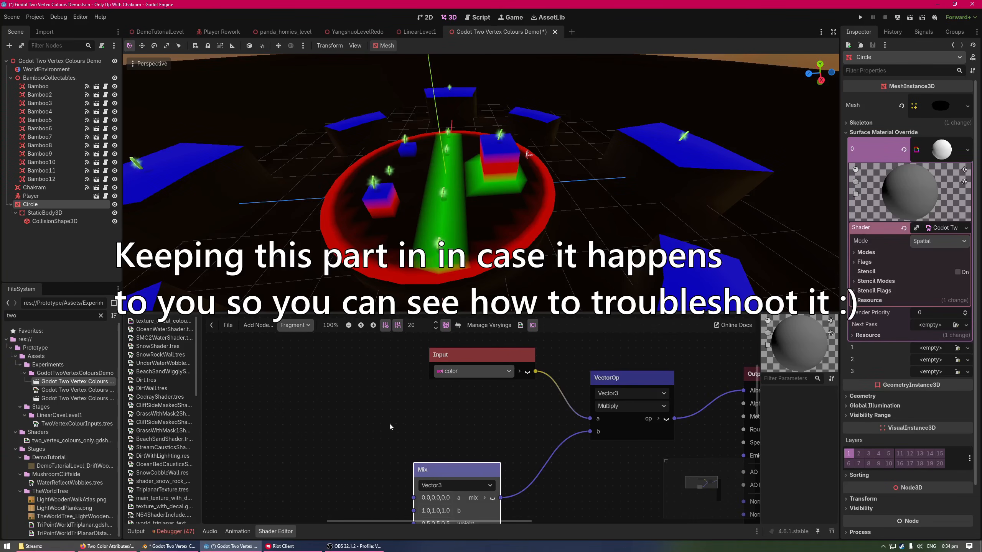
{"action": "middle_click_drag", "start_coordinate": [389, 422], "coordinate": [396, 416]}
Add a VaryingGetter node to the fragment graph and move the color Input node up to make room
{"action": "right_click", "coordinate": [361, 391]}
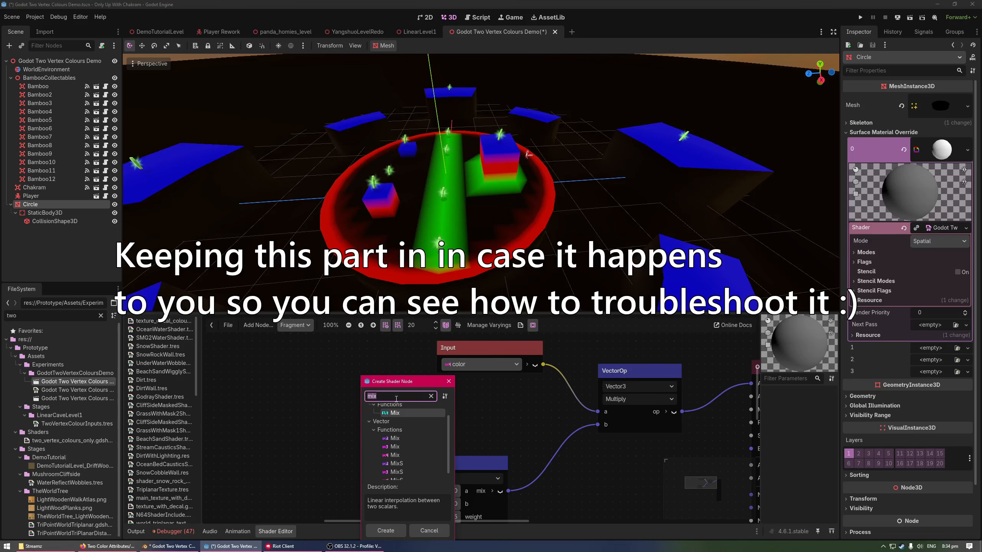
{"action": "type", "text": "varying"}
{"action": "double_click", "coordinate": [407, 419]}
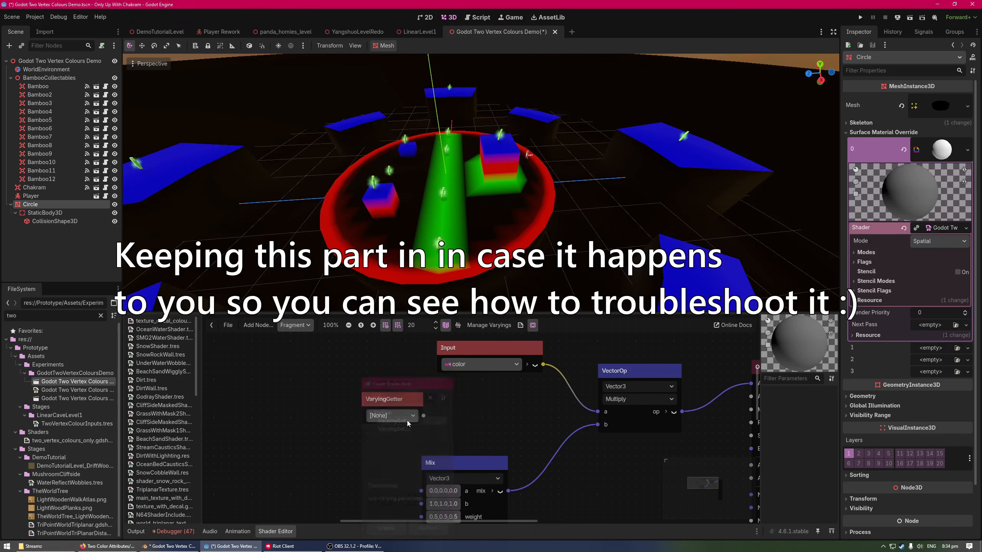
{"action": "scroll", "coordinate": [419, 424], "scroll_direction": "up", "scroll_amount": 1}
{"action": "middle_click_drag", "start_coordinate": [435, 408], "coordinate": [460, 431]}
{"action": "scroll", "coordinate": [458, 431], "scroll_direction": "down", "scroll_amount": 2}
{"action": "left_click_drag", "start_coordinate": [426, 385], "coordinate": [404, 364]}
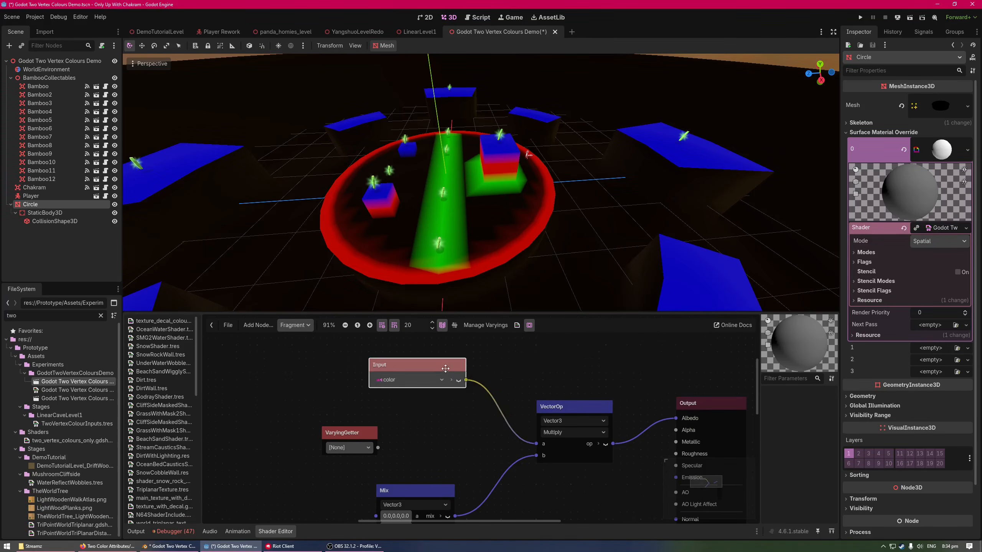
Set the VaryingGetter to colour_2 and alternate it with color on the Multiply node's a input, ending with colour_2 connected
{"action": "left_click_drag", "start_coordinate": [365, 434], "coordinate": [535, 444]}
{"action": "left_click", "coordinate": [433, 414]}
{"action": "left_click", "coordinate": [431, 431]}
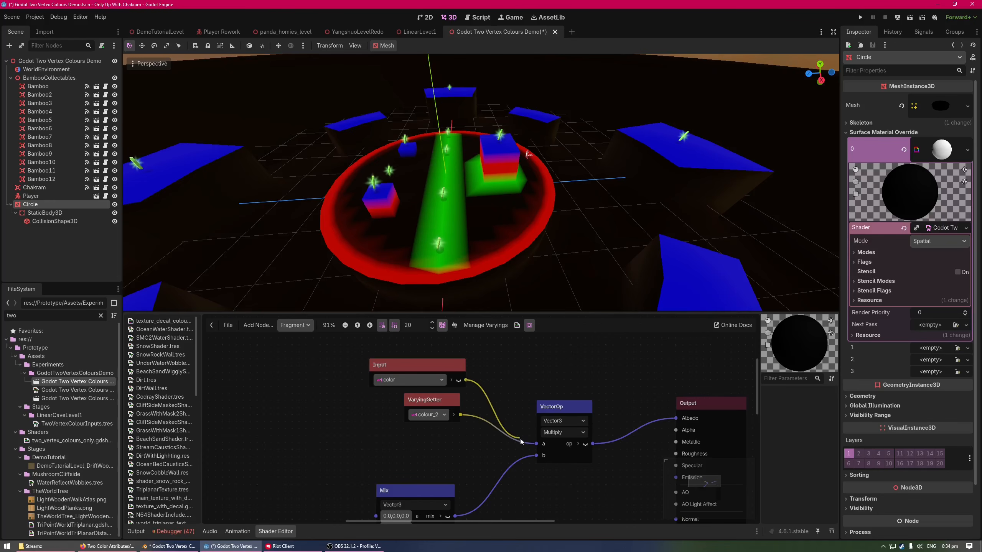
{"action": "left_click_drag", "start_coordinate": [520, 439], "coordinate": [535, 443]}
{"action": "left_click_drag", "start_coordinate": [461, 414], "coordinate": [534, 443]}
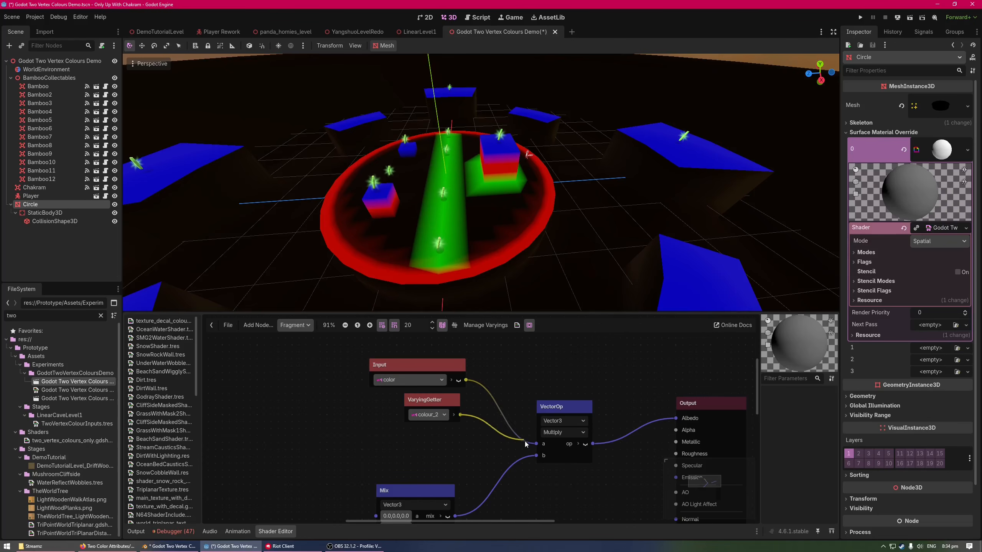
Switch to Blender, undo the last mesh selection change, and toggle to Object Mode and back to Edit Mode
{"action": "key", "text": "alt+Tab"}
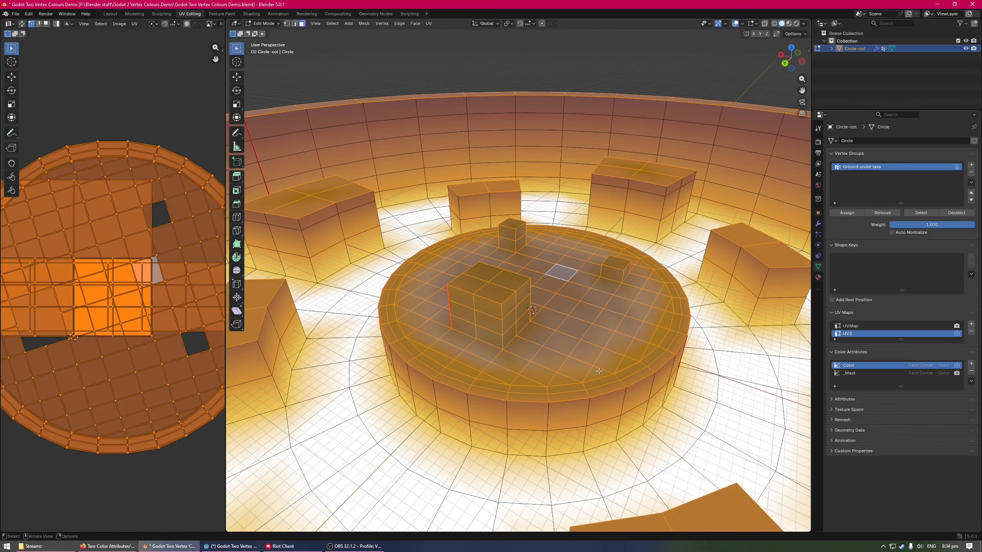
{"action": "key", "text": "ctrl+z"}
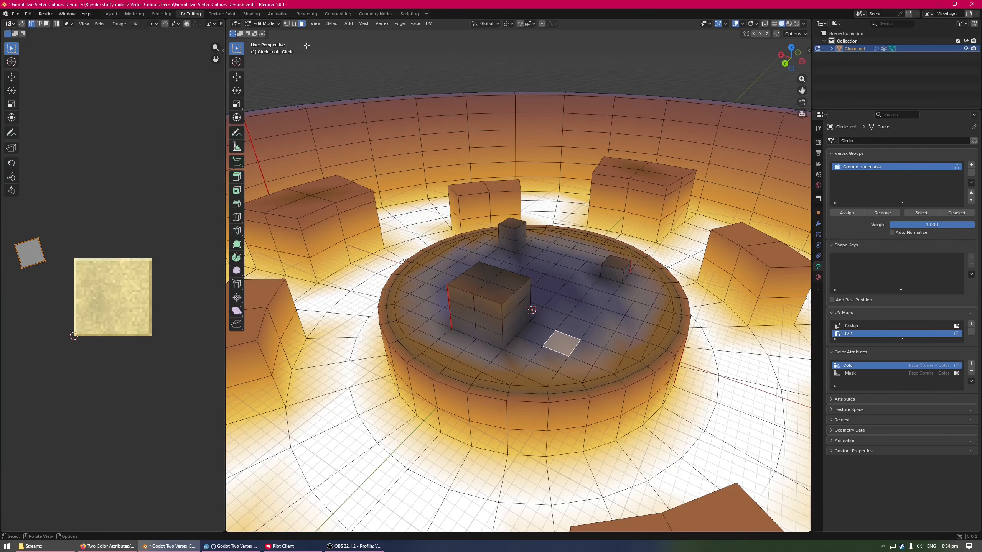
{"action": "left_click", "coordinate": [266, 24]}
{"action": "left_click", "coordinate": [269, 33]}
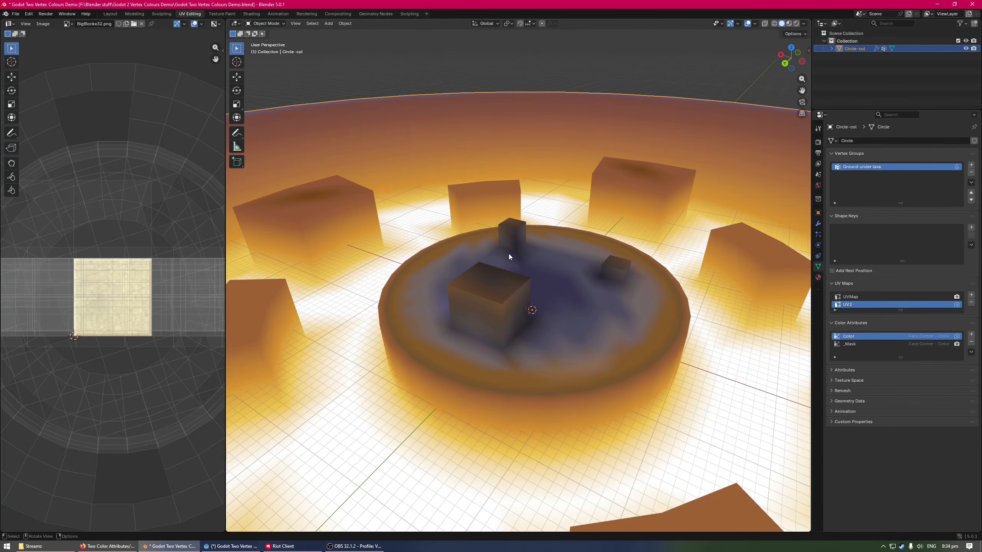
{"action": "left_click", "coordinate": [267, 24]}
{"action": "left_click", "coordinate": [267, 42]}
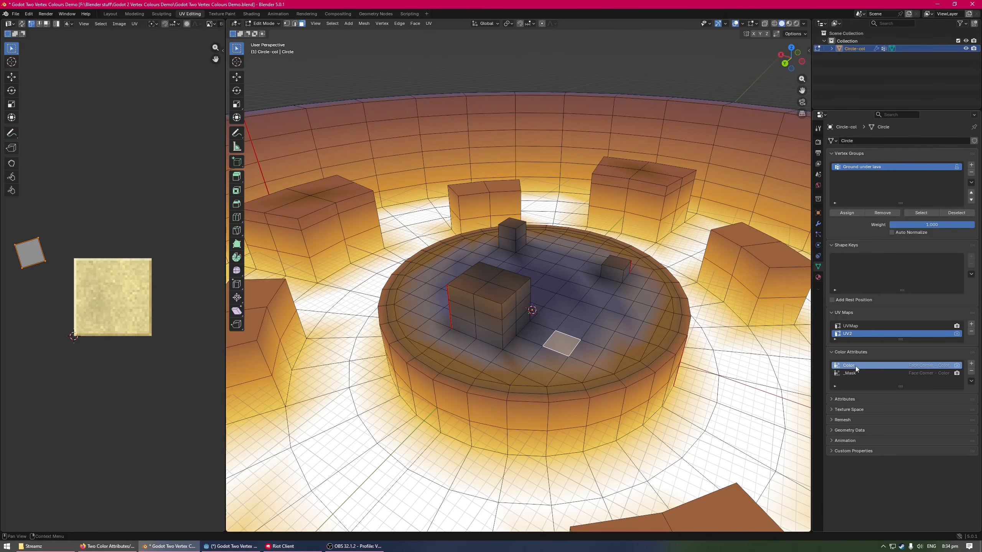
Make Color the active render colour attribute instead of _Mask and save the Blender file
{"action": "left_click", "coordinate": [955, 366]}
{"action": "left_click", "coordinate": [956, 374]}
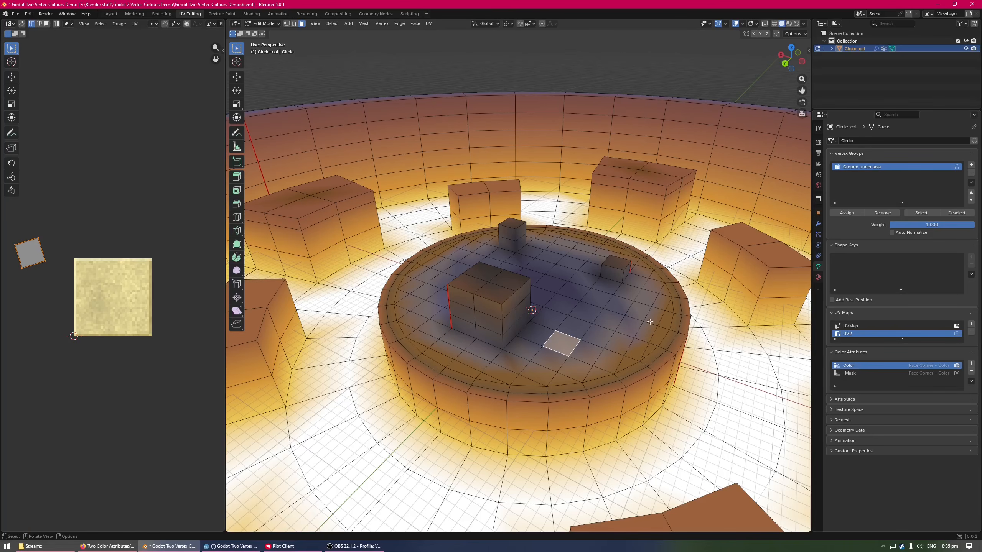
{"action": "key", "text": "ctrl+s"}
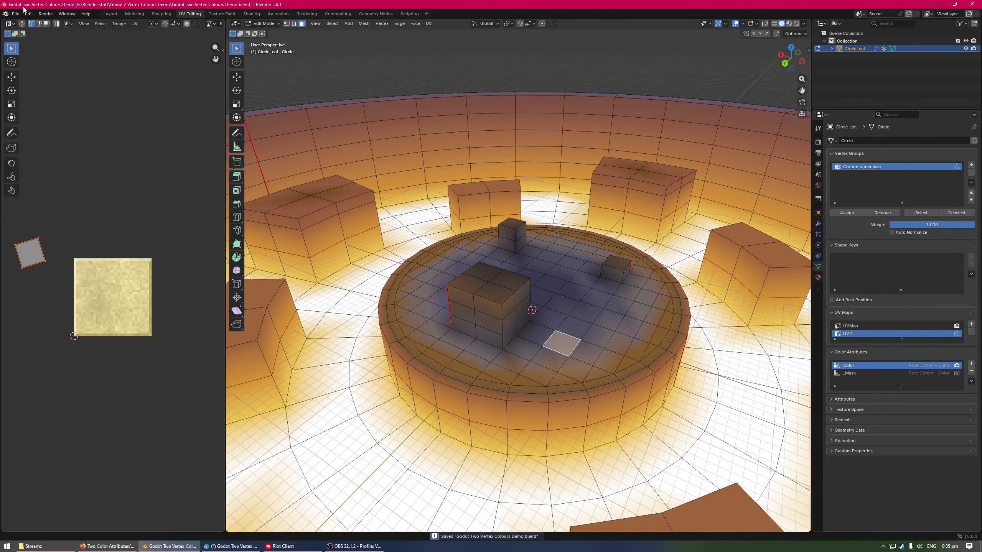
Export the model as glTF 2.0 binary, overwriting Godot Two Vertex Colours Demo.glb
{"action": "left_click", "coordinate": [15, 14]}
{"action": "mouse_move", "coordinate": [78, 131]}
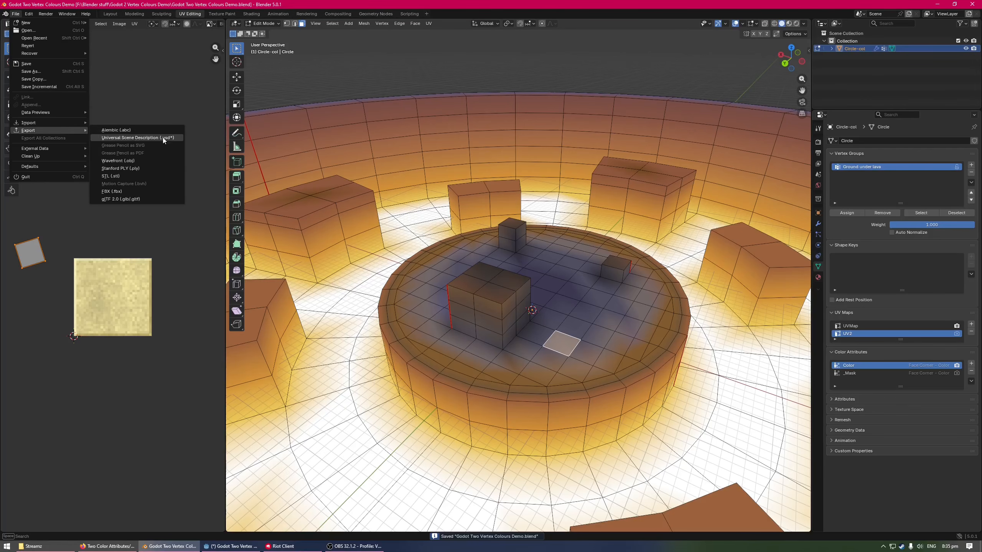
{"action": "left_click", "coordinate": [140, 199]}
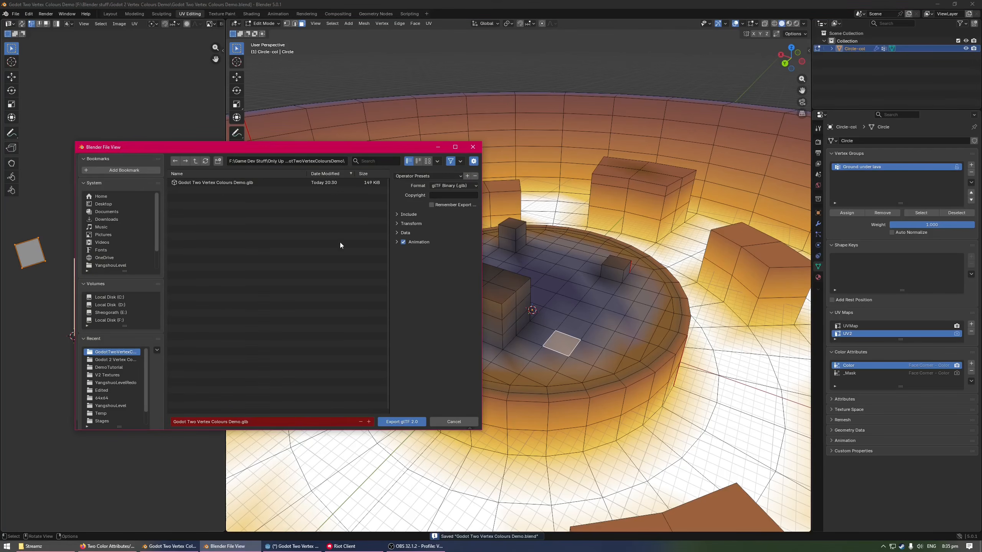
{"action": "left_click", "coordinate": [232, 184]}
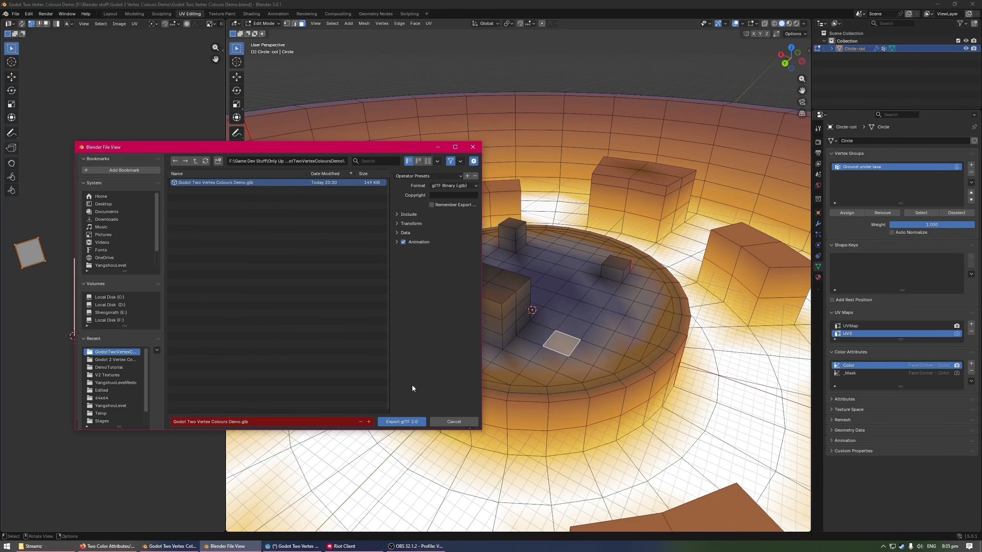
{"action": "left_click", "coordinate": [402, 421]}
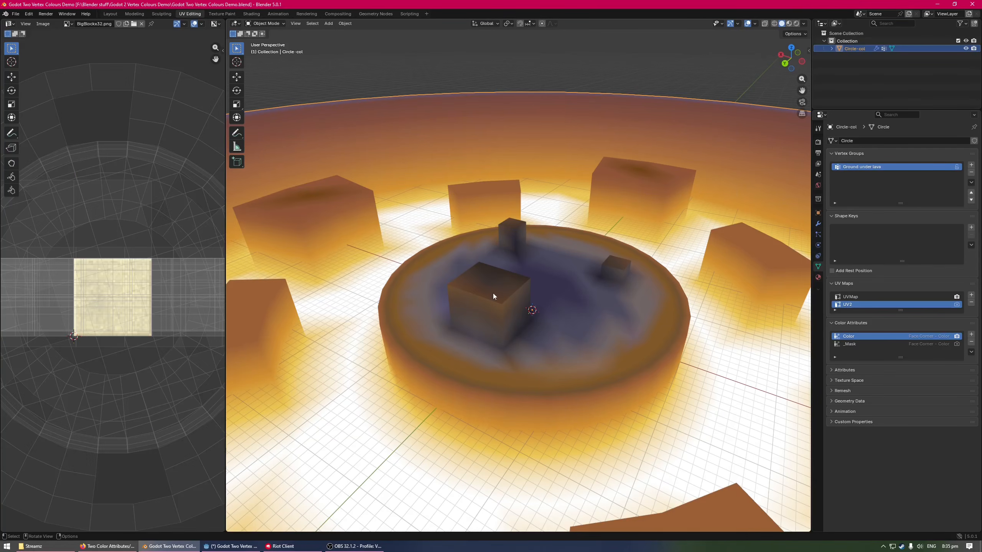
Switch to Godot, create a new inherited scene from Godot Two Vertex Colours Demo.glb, and open the imported glb scene itself
{"action": "left_click", "coordinate": [231, 547]}
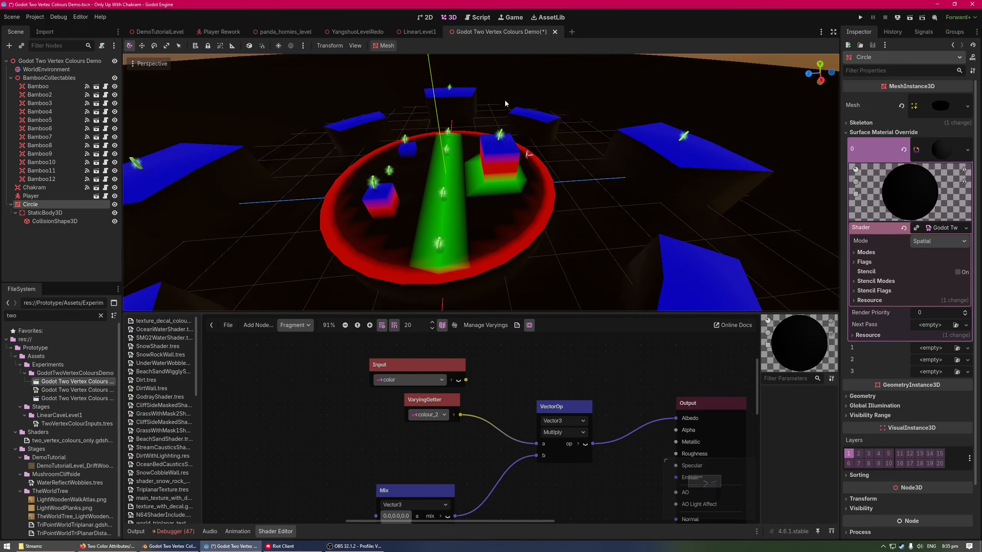
{"action": "right_click", "coordinate": [77, 383]}
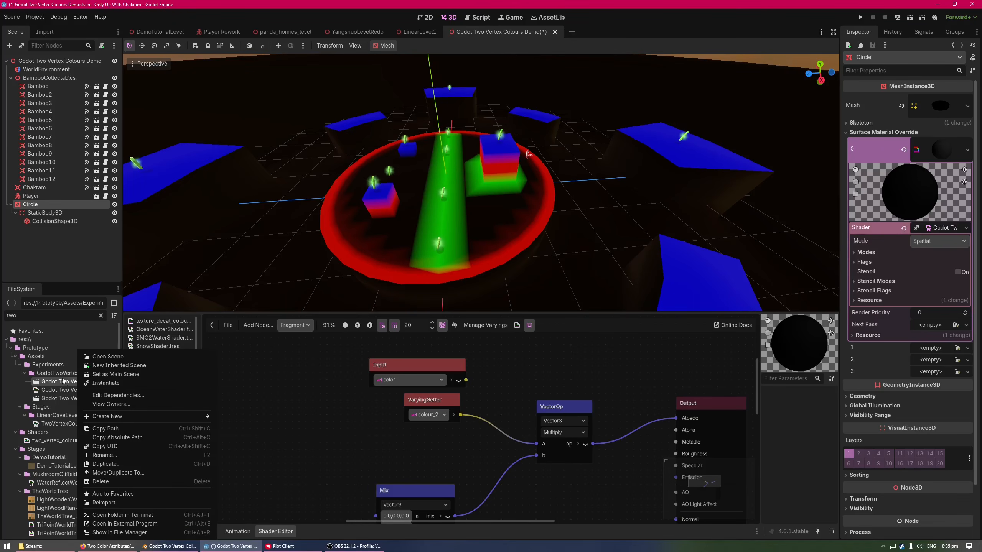
{"action": "left_click", "coordinate": [61, 381]}
{"action": "right_click", "coordinate": [92, 382]}
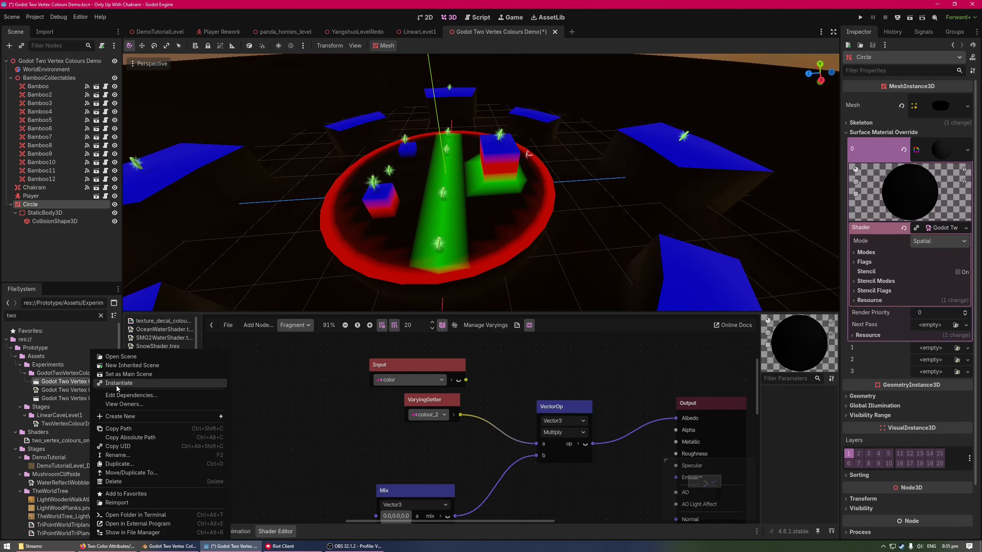
{"action": "left_click", "coordinate": [132, 365]}
{"action": "left_click", "coordinate": [106, 60]}
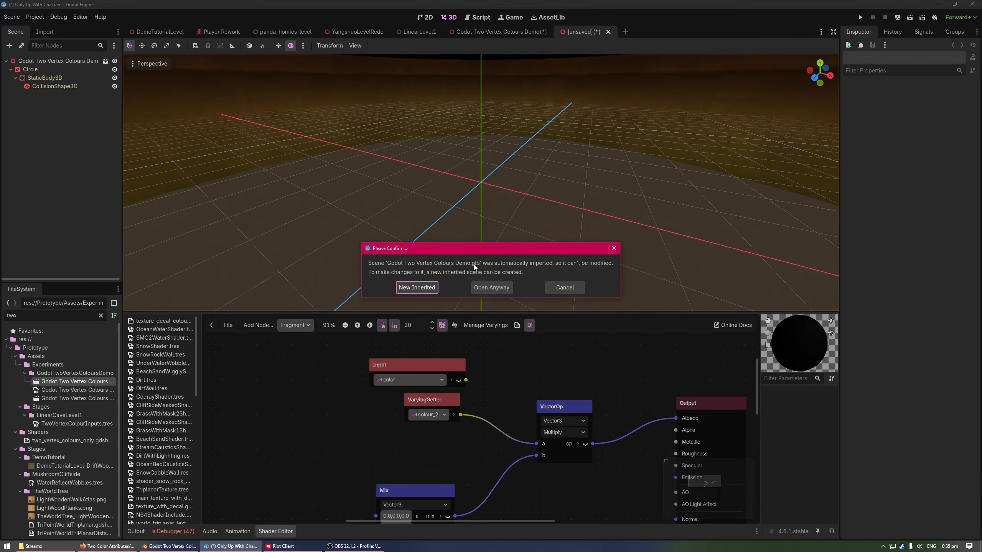
{"action": "left_click", "coordinate": [418, 288]}
Copy the Circle mesh together with its StaticBody3D and CollisionShape3D from the imported glb scene
{"action": "right_click_drag", "start_coordinate": [580, 196], "coordinate": [579, 175]}
{"action": "key", "text": "s"}
{"action": "key", "text": "s"}
{"action": "mouse_move", "coordinate": [116, 116]}
{"action": "right_mouse_down"}
{"action": "mouse_move", "coordinate": [124, 170]}
{"action": "mouse_move", "coordinate": [132, 112]}
{"action": "right_mouse_up"}
{"action": "left_click", "coordinate": [47, 71]}
{"action": "left_click", "coordinate": [67, 85], "text": "shift"}
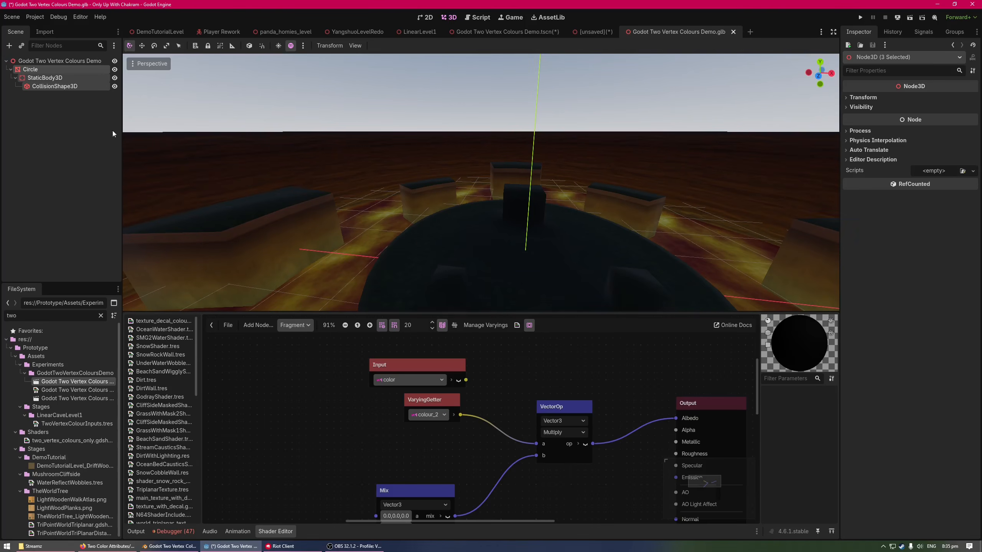
Replace the old Circle node in Godot Two Vertex Colours Demo.tscn with the copied Circle nodes from the glb
{"action": "left_click", "coordinate": [489, 31]}
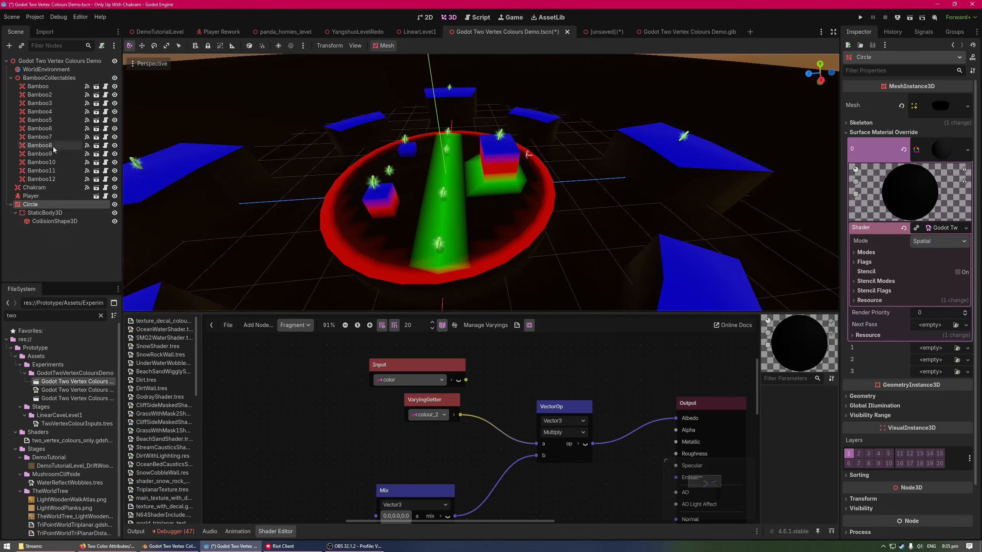
{"action": "left_click", "coordinate": [50, 204]}
{"action": "key", "text": "Delete"}
{"action": "left_click", "coordinate": [468, 281]}
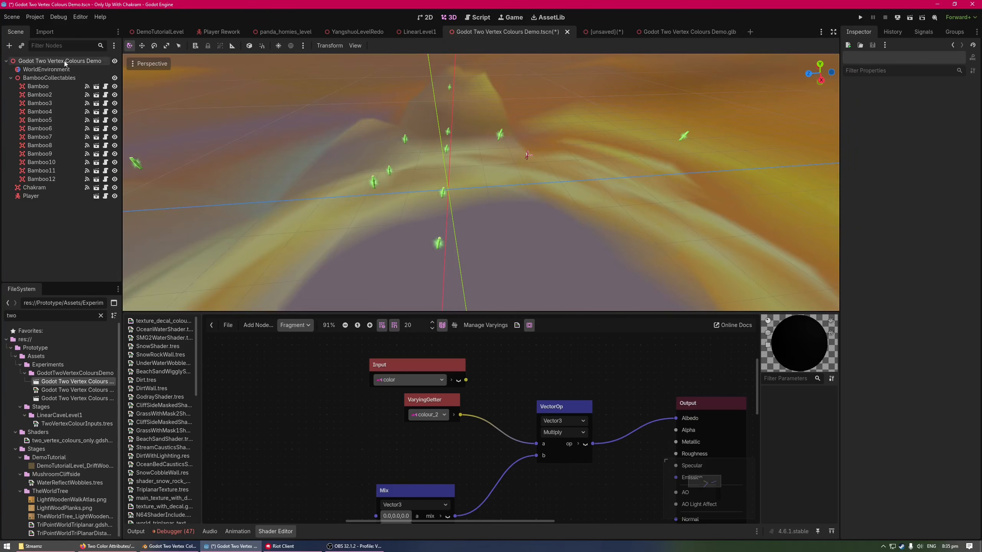
{"action": "key", "text": "ctrl+z"}
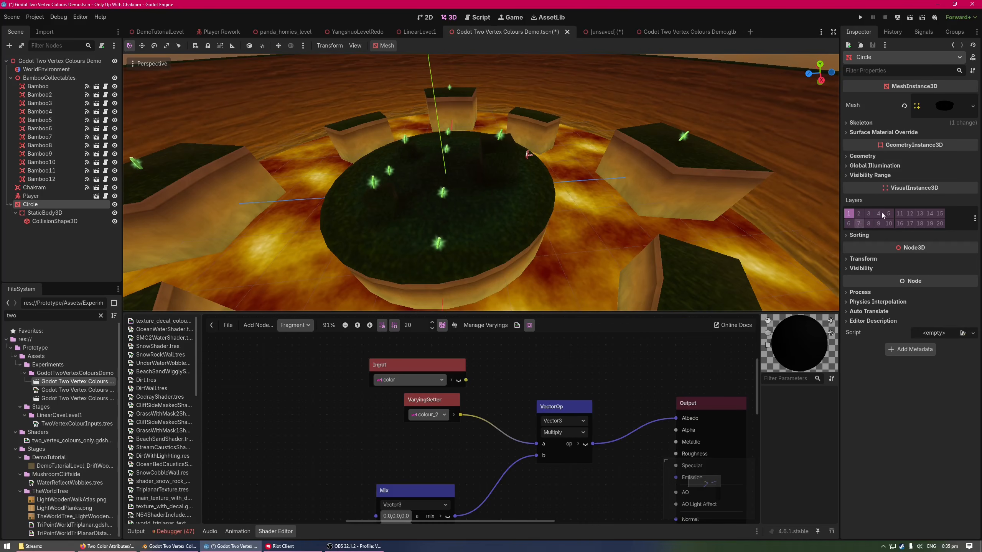
Create a new ShaderMaterial in slot 0 of Circle's Surface Material Override
{"action": "left_click", "coordinate": [939, 133]}
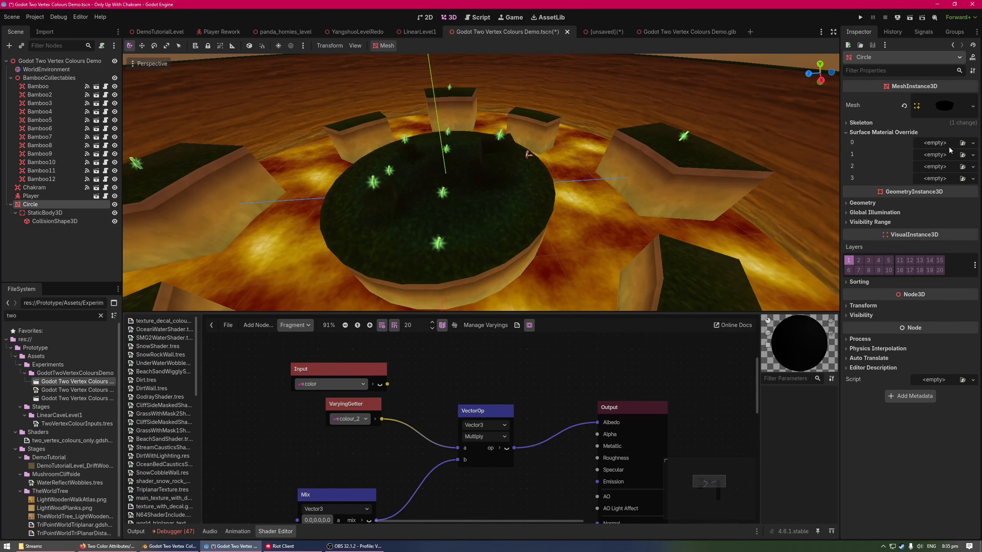
{"action": "right_click", "coordinate": [947, 143]}
{"action": "left_click", "coordinate": [947, 161]}
{"action": "key", "text": "ctrl+z"}
{"action": "right_click", "coordinate": [942, 147]}
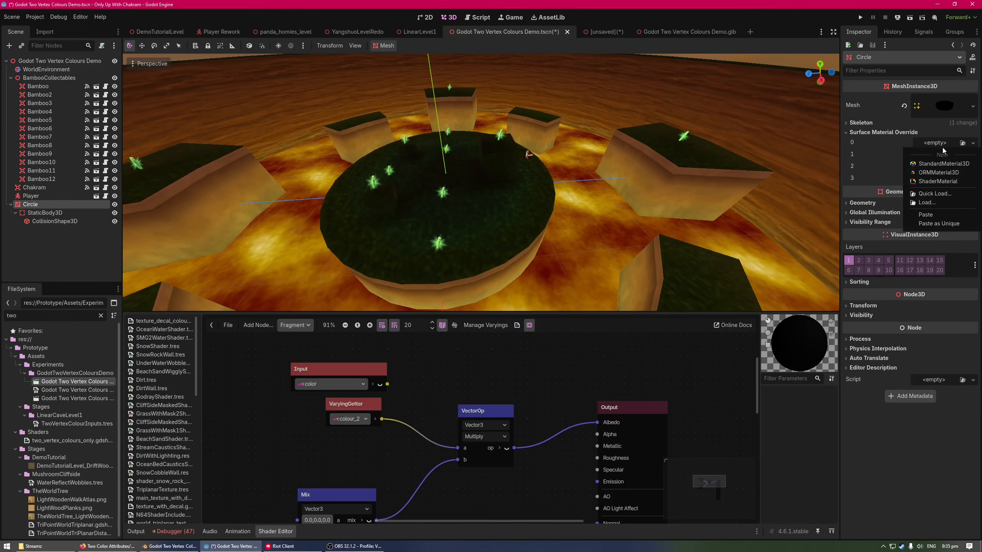
{"action": "left_click", "coordinate": [941, 181]}
Quick-load the Godot Two Vertex Colours Demo.tres shader into Circle's new ShaderMaterial, keeping Circle selected
{"action": "left_click", "coordinate": [943, 228]}
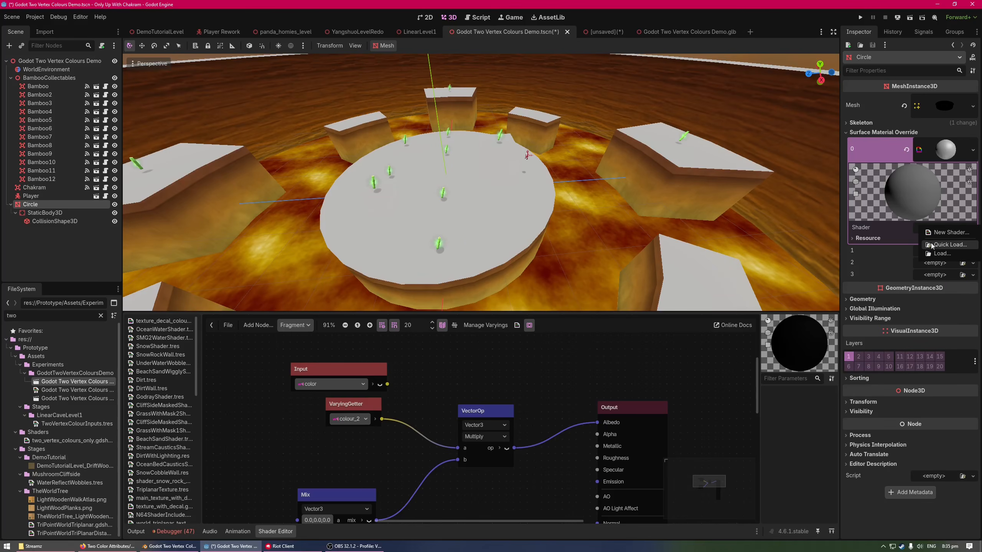
{"action": "left_click", "coordinate": [948, 244]}
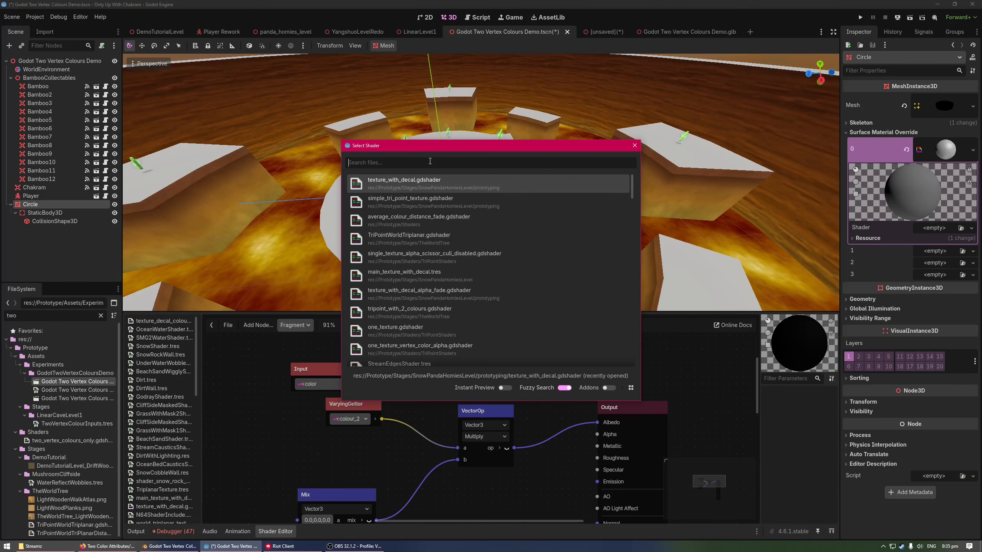
{"action": "type", "text": "godot tw"}
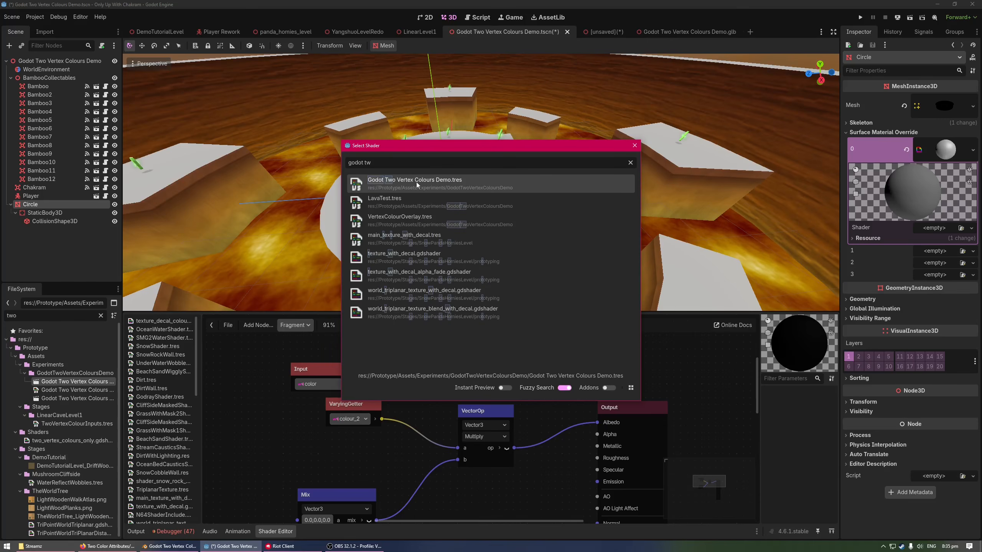
{"action": "left_click", "coordinate": [416, 185]}
{"action": "left_click", "coordinate": [411, 183]}
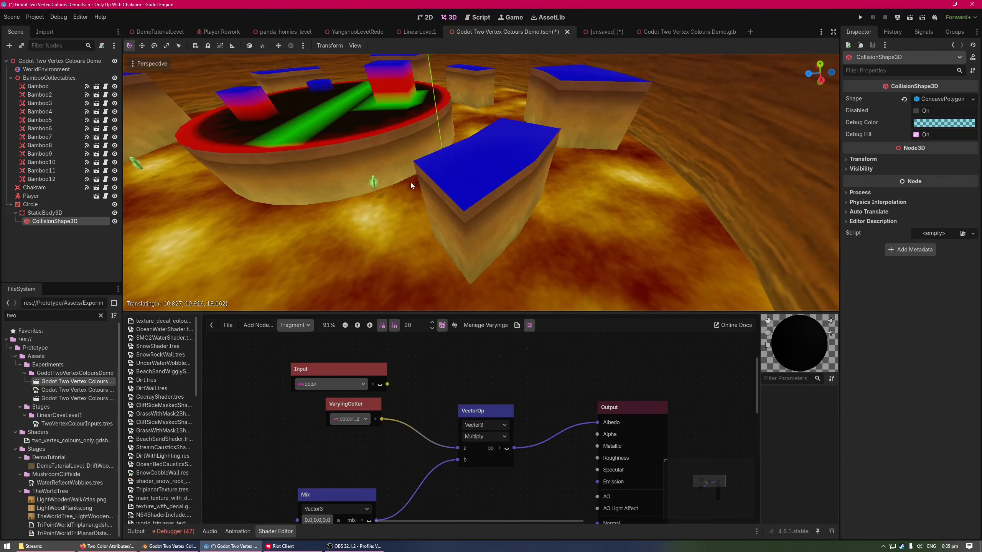
{"action": "right_click_drag", "start_coordinate": [410, 183], "coordinate": [531, 153]}
{"action": "key", "text": "w"}
{"action": "left_click", "coordinate": [485, 166]}
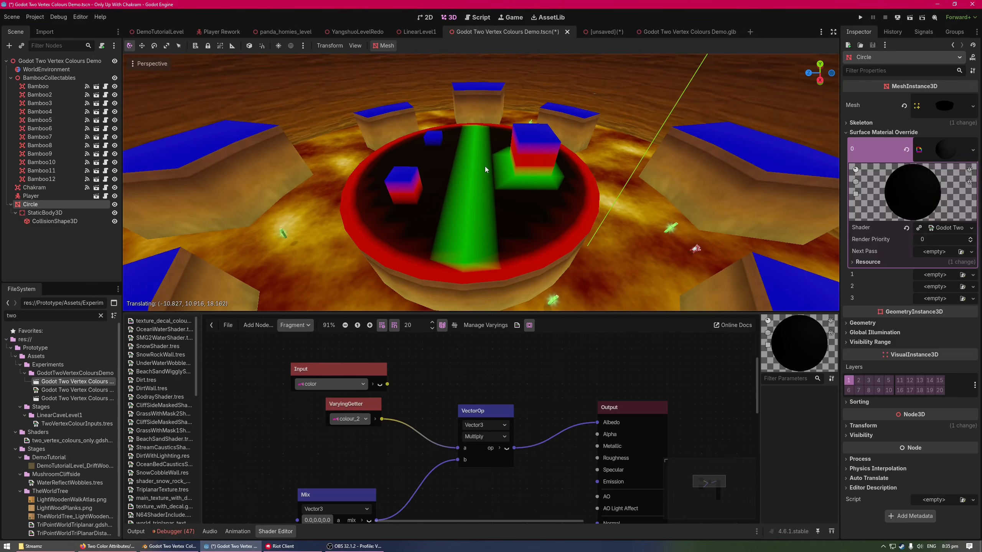
{"action": "left_click", "coordinate": [56, 213]}
{"action": "left_click", "coordinate": [57, 203]}
Alternate color and colour_2 on the Multiply node's a input to compare both vertex colours, ending with colour_2 connected
{"action": "middle_click_drag", "start_coordinate": [415, 409], "coordinate": [422, 406]}
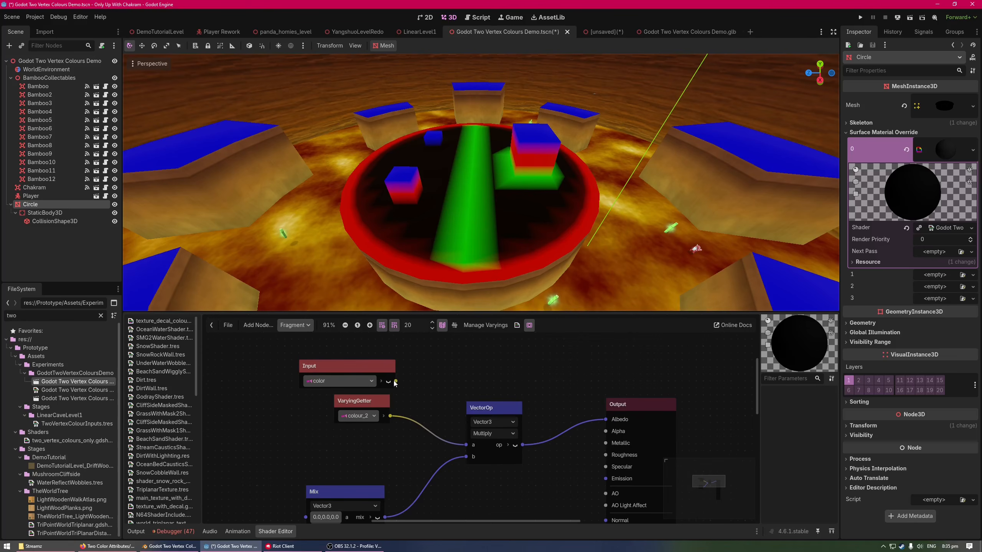
{"action": "left_click_drag", "start_coordinate": [396, 381], "coordinate": [462, 445]}
{"action": "left_click_drag", "start_coordinate": [389, 415], "coordinate": [466, 445]}
{"action": "left_click_drag", "start_coordinate": [435, 412], "coordinate": [466, 445]}
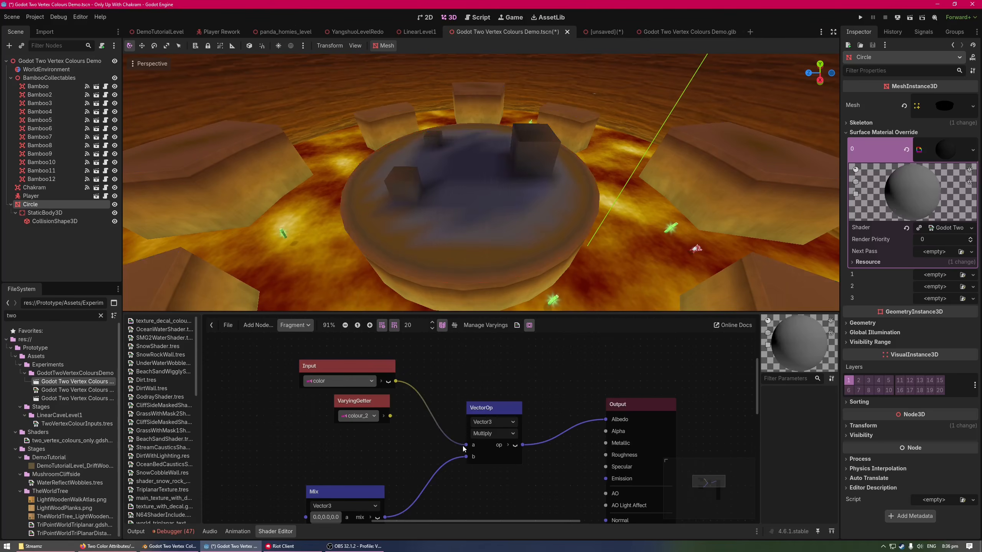
{"action": "left_click_drag", "start_coordinate": [392, 416], "coordinate": [466, 444]}
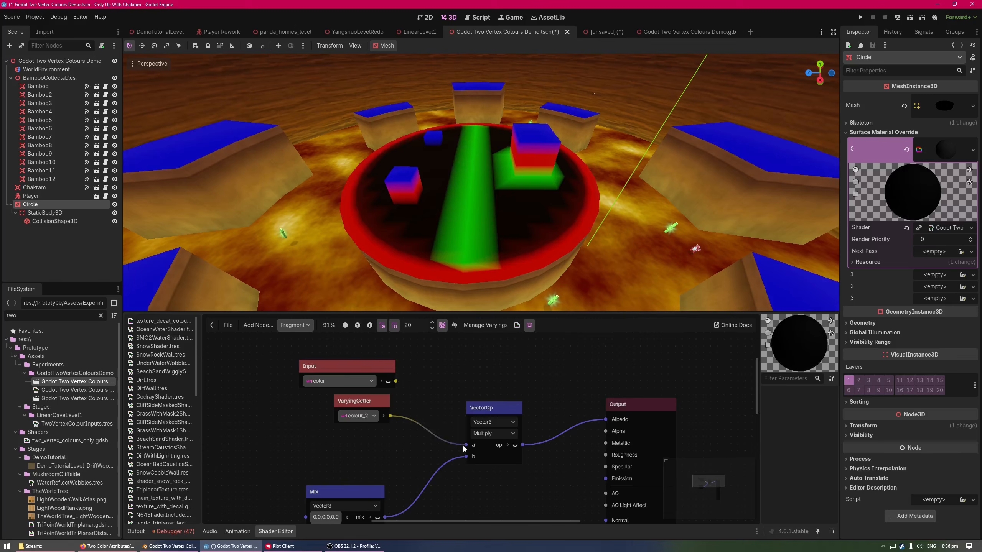
Connect color to the VectorOp's a input in place of colour_2, spread out the input nodes, and keep the Multiply operator
{"action": "middle_click_drag", "start_coordinate": [474, 459], "coordinate": [491, 422]}
{"action": "left_click_drag", "start_coordinate": [462, 441], "coordinate": [467, 420]}
{"action": "middle_click_drag", "start_coordinate": [468, 398], "coordinate": [480, 432]}
{"action": "left_click_drag", "start_coordinate": [498, 363], "coordinate": [567, 427]}
{"action": "left_click_drag", "start_coordinate": [488, 390], "coordinate": [369, 404]}
{"action": "left_click_drag", "start_coordinate": [472, 349], "coordinate": [507, 371]}
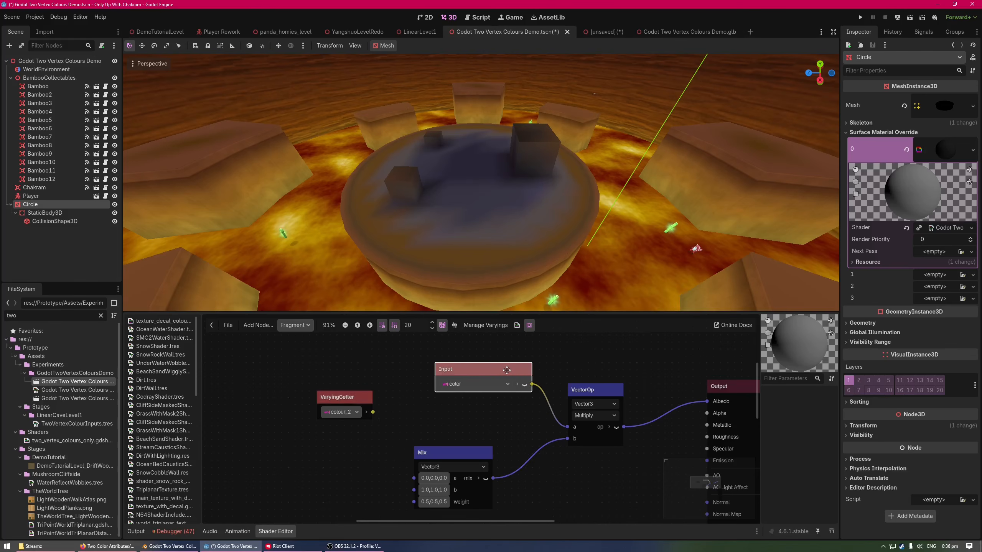
{"action": "middle_click_drag", "start_coordinate": [491, 462], "coordinate": [505, 417]}
{"action": "left_click", "coordinate": [602, 372]}
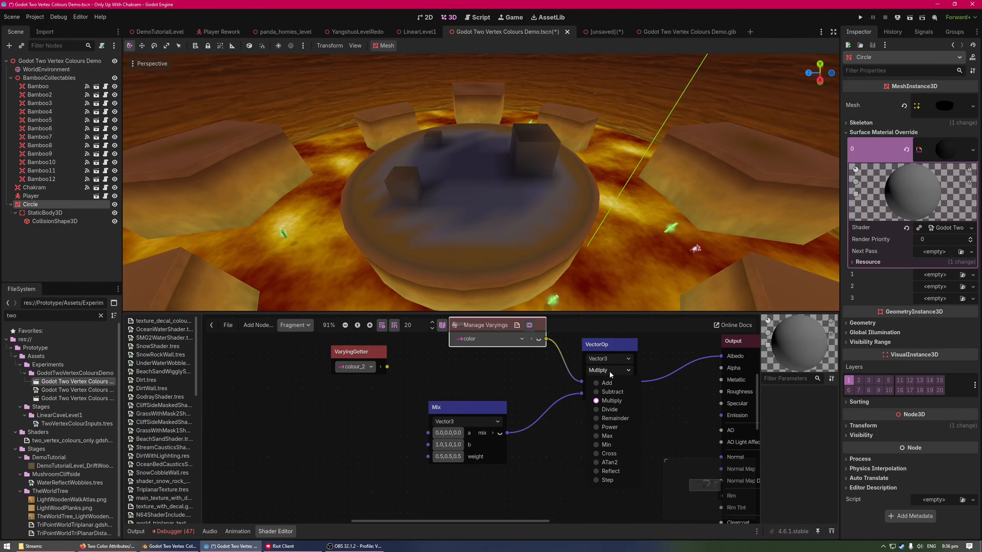
{"action": "left_click", "coordinate": [622, 401]}
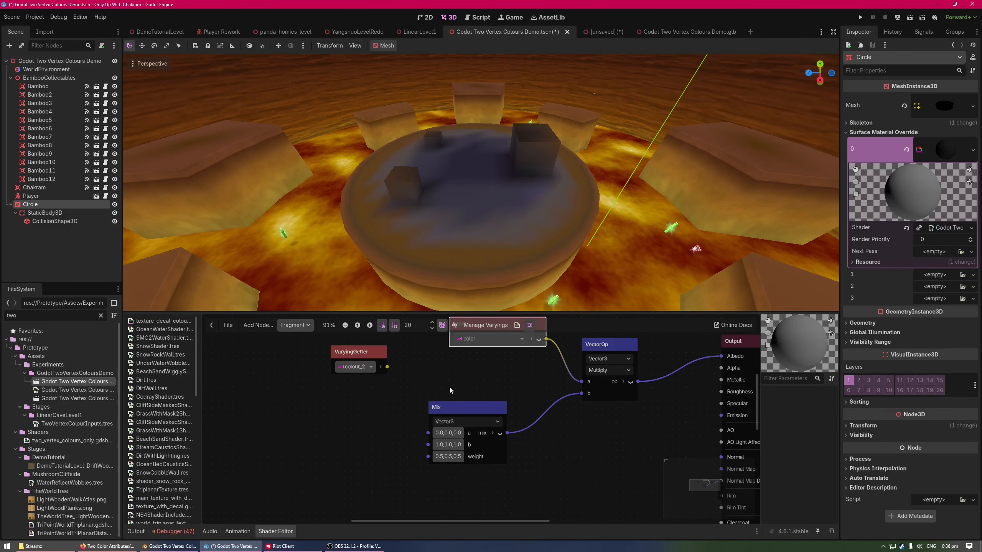
Move the VaryingGetter away from the other nodes and expand its colour_2 output into red, green, blue and alpha channels
{"action": "middle_click_drag", "start_coordinate": [450, 385], "coordinate": [463, 379]}
{"action": "left_click_drag", "start_coordinate": [486, 405], "coordinate": [524, 410]}
{"action": "middle_click_drag", "start_coordinate": [544, 454], "coordinate": [616, 438]}
{"action": "left_click_drag", "start_coordinate": [481, 373], "coordinate": [305, 415]}
{"action": "left_click", "coordinate": [328, 407]}
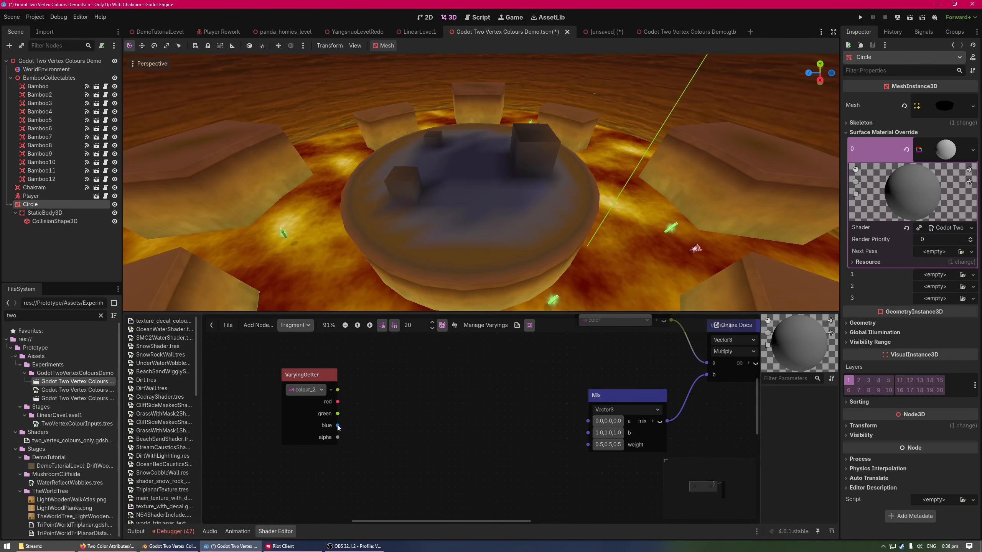
{"action": "middle_click_drag", "start_coordinate": [340, 432], "coordinate": [358, 449]}
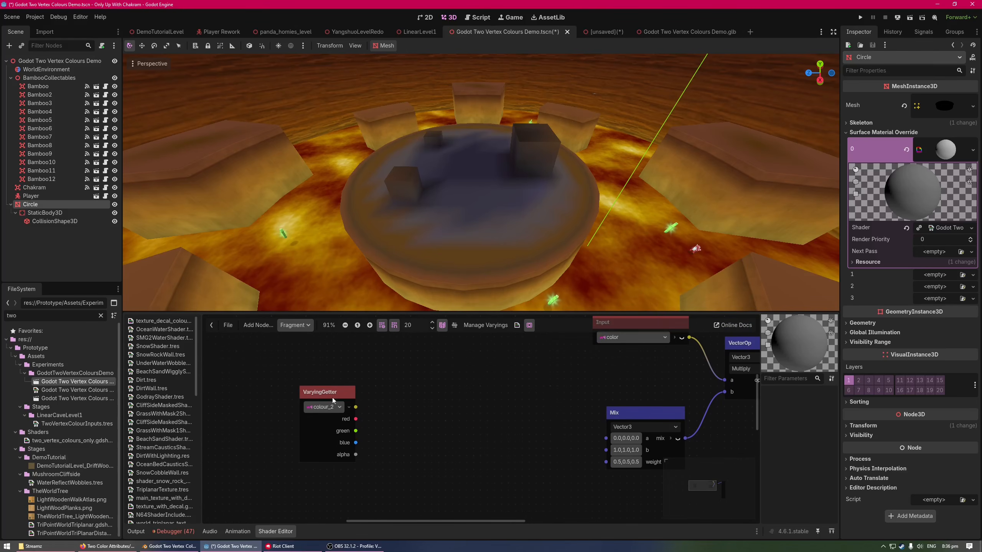
{"action": "left_click_drag", "start_coordinate": [332, 396], "coordinate": [297, 397]}
Add a Vector3 Mix node with a single weight and connect the red channel of colour_2 to its weight input
{"action": "left_click_drag", "start_coordinate": [427, 428], "coordinate": [424, 427]}
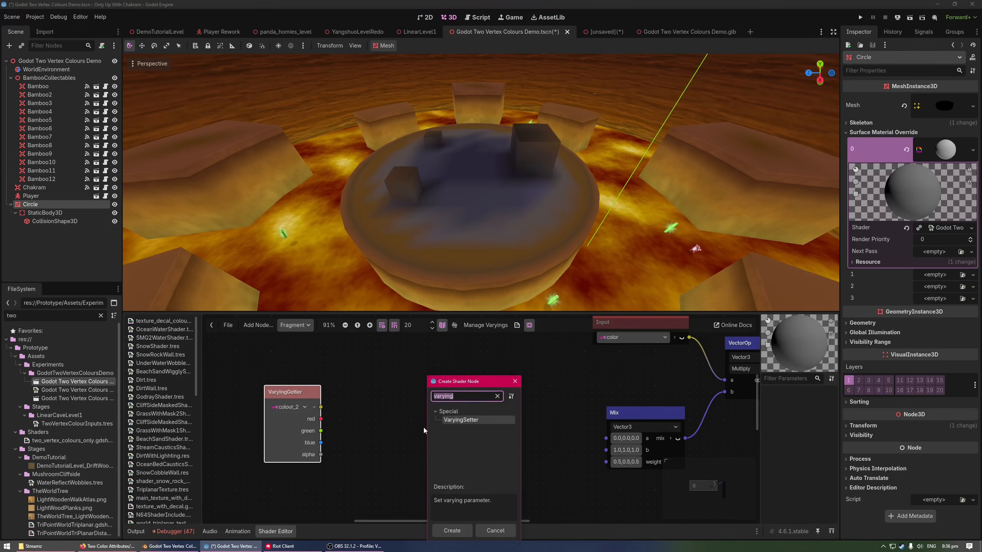
{"action": "type", "text": "mix"}
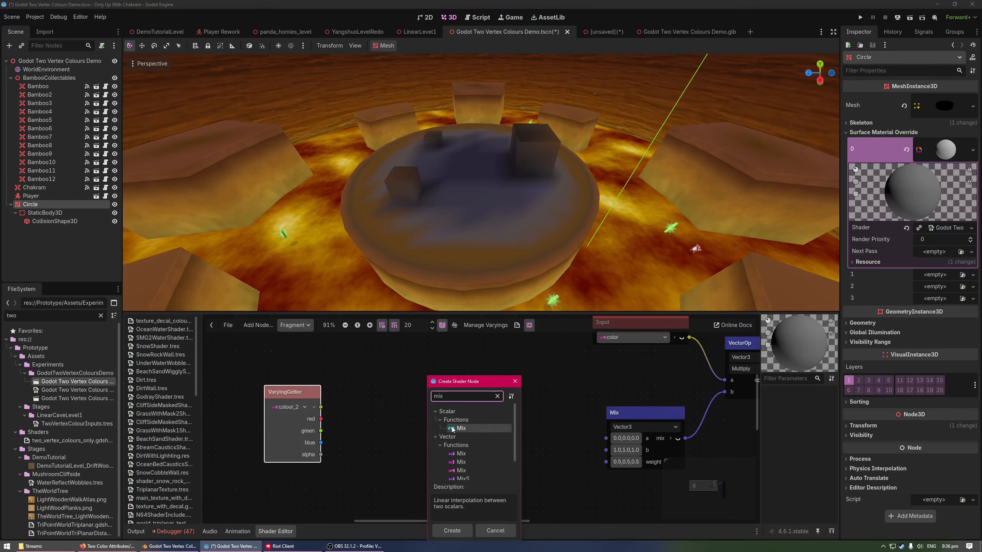
{"action": "double_click", "coordinate": [462, 461]}
{"action": "left_click_drag", "start_coordinate": [321, 420], "coordinate": [413, 410]}
{"action": "middle_click_drag", "start_coordinate": [413, 407], "coordinate": [412, 426]}
{"action": "left_click_drag", "start_coordinate": [441, 418], "coordinate": [448, 405]}
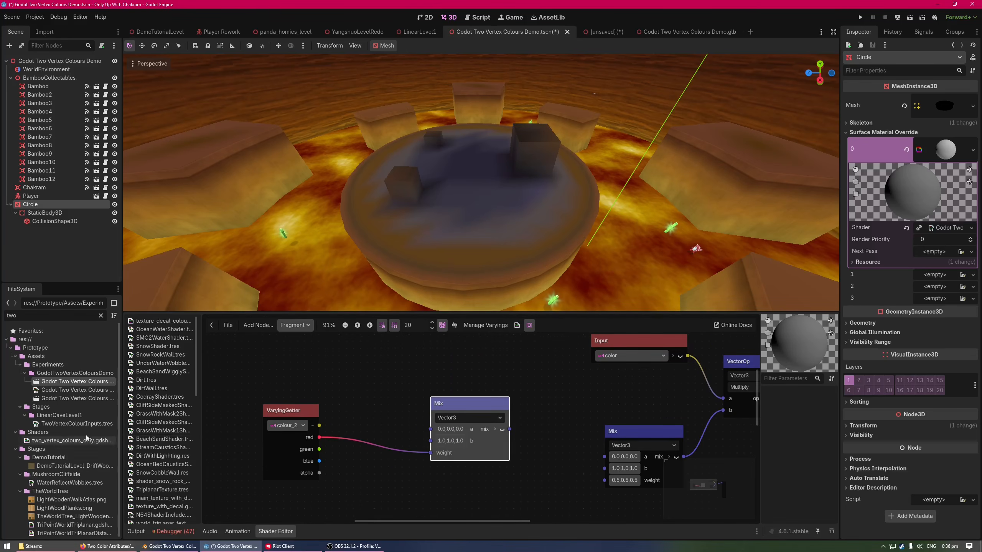
Clear the project file filter and add Cliff1.png from the demo tutorial stage folder to the shader graph as a Texture2D node
{"action": "scroll", "coordinate": [84, 422], "scroll_direction": "down", "scroll_amount": 1}
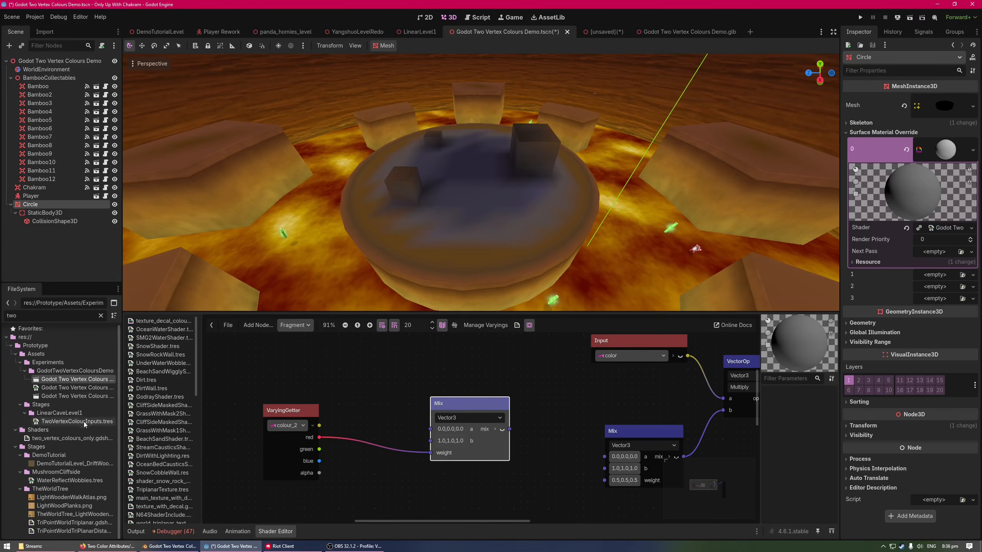
{"action": "left_click", "coordinate": [100, 316]}
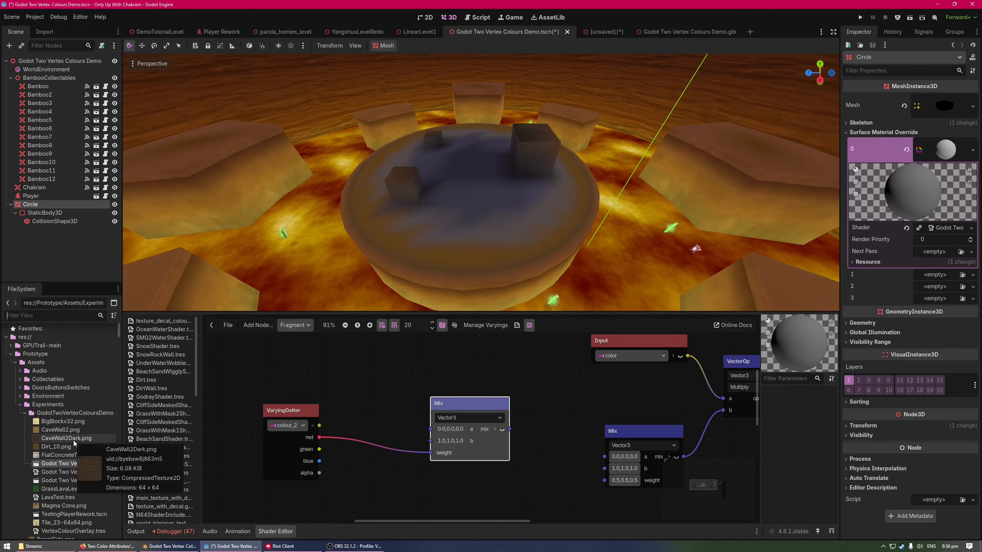
{"action": "scroll", "coordinate": [74, 441], "scroll_direction": "down", "scroll_amount": 5}
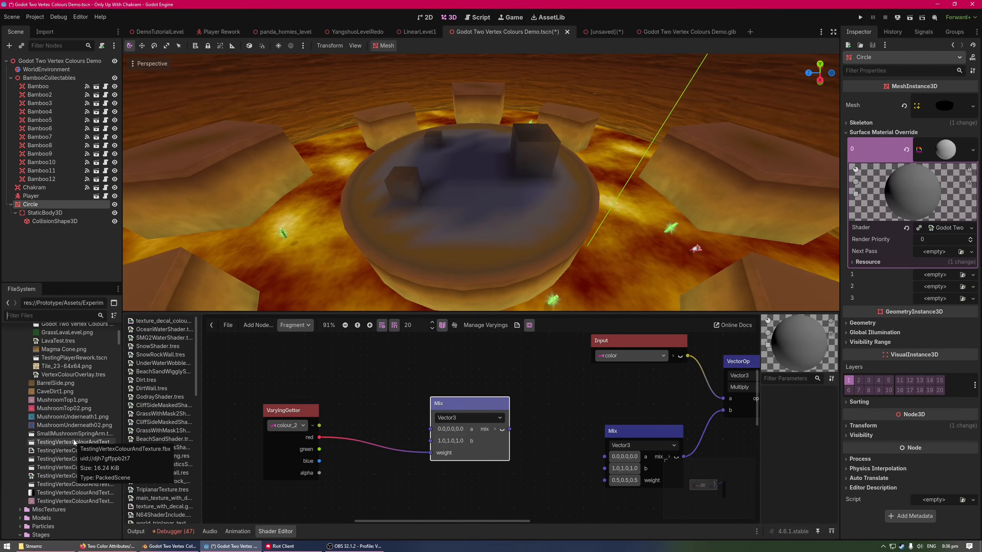
{"action": "scroll", "coordinate": [73, 440], "scroll_direction": "down", "scroll_amount": 10}
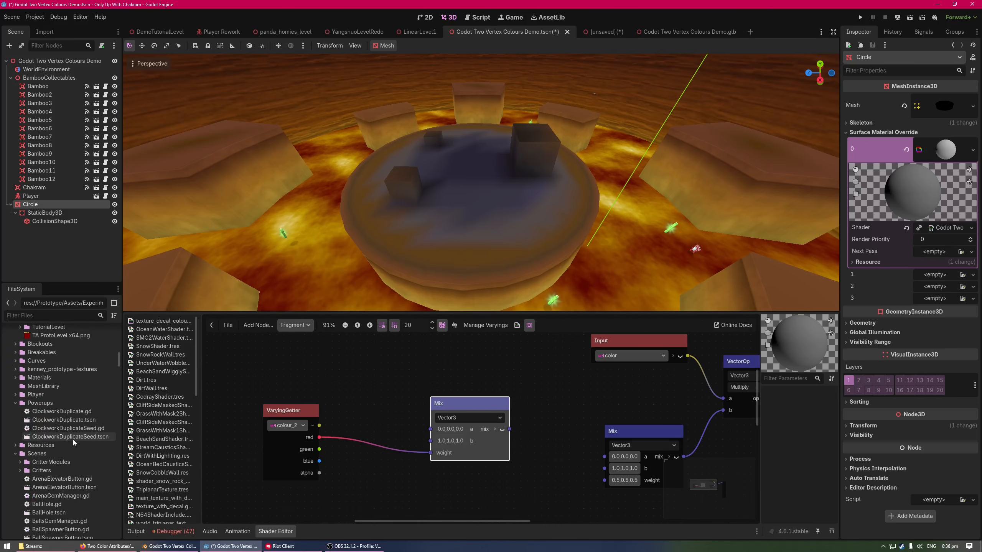
{"action": "scroll", "coordinate": [74, 440], "scroll_direction": "down", "scroll_amount": 12}
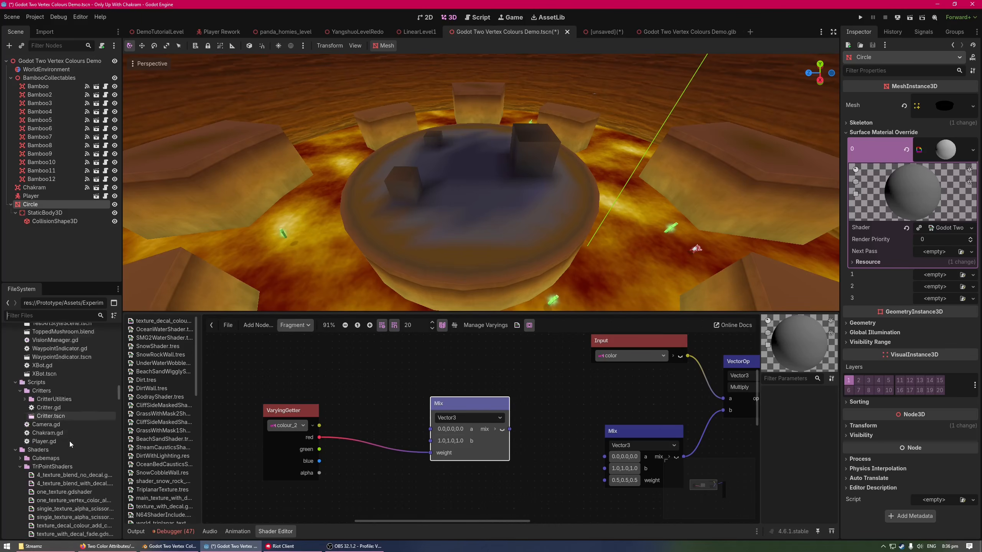
{"action": "scroll", "coordinate": [69, 442], "scroll_direction": "down", "scroll_amount": 10}
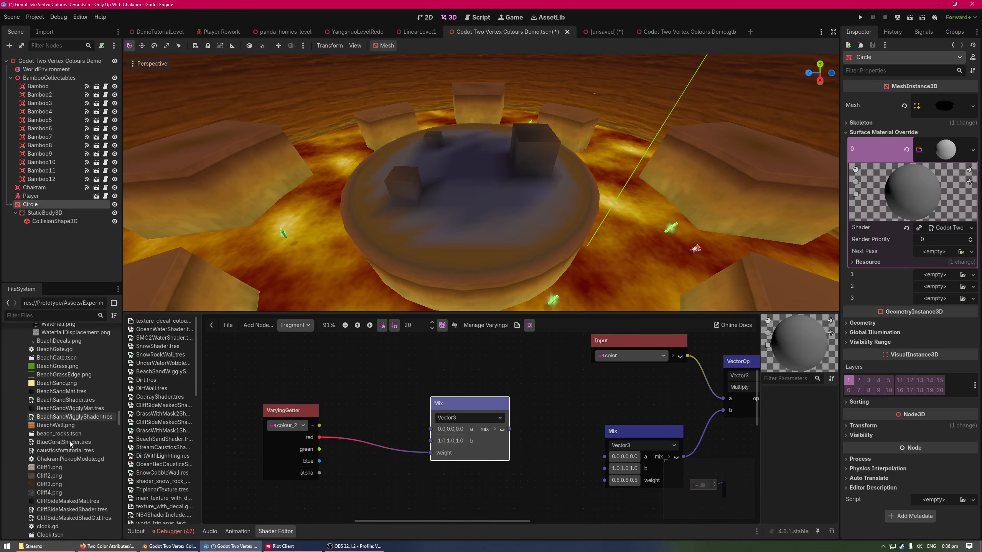
{"action": "scroll", "coordinate": [51, 403], "scroll_direction": "down", "scroll_amount": 5}
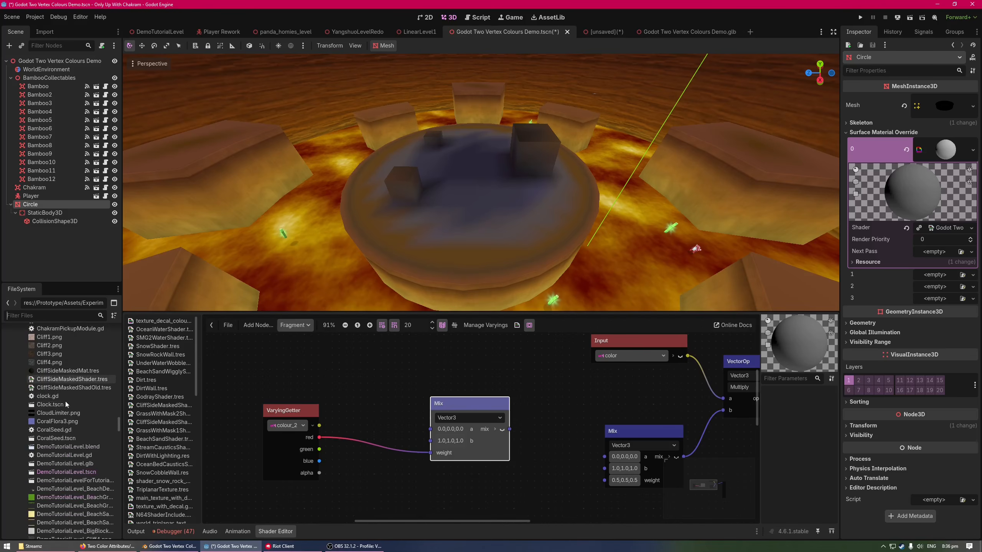
{"action": "left_click_drag", "start_coordinate": [49, 389], "coordinate": [359, 355]}
Move the VaryingGetter clear of the Cliff1 texture node and connect that texture's color output to the new Mix node's a input
{"action": "scroll", "coordinate": [426, 399], "scroll_direction": "up", "scroll_amount": 2}
{"action": "left_click_drag", "start_coordinate": [285, 448], "coordinate": [264, 455]}
{"action": "scroll", "coordinate": [349, 444], "scroll_direction": "down", "scroll_amount": 2}
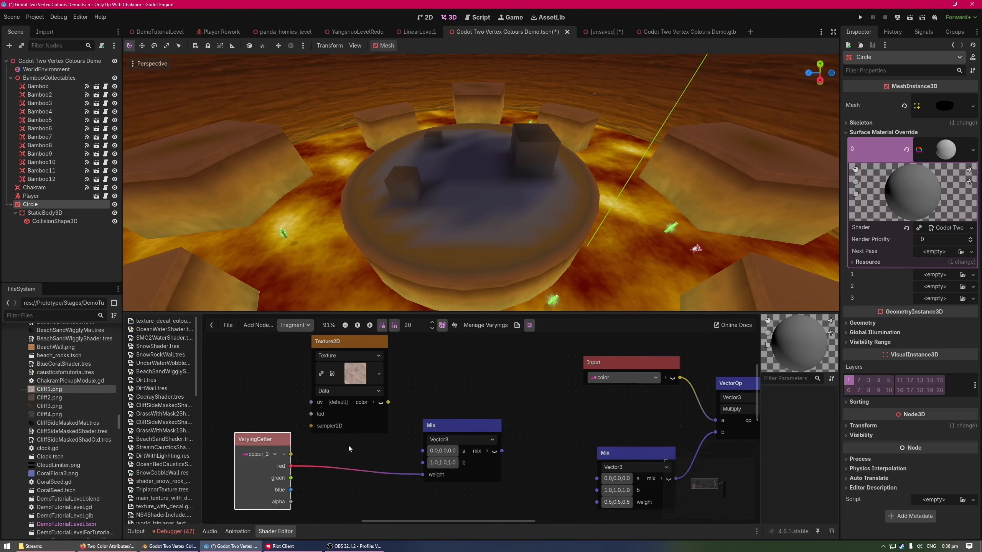
{"action": "left_click_drag", "start_coordinate": [415, 426], "coordinate": [414, 427]}
{"action": "mouse_move", "coordinate": [387, 455]}
{"action": "middle_mouse_down"}
{"action": "mouse_move", "coordinate": [405, 443]}
{"action": "mouse_move", "coordinate": [391, 456]}
{"action": "middle_mouse_up"}
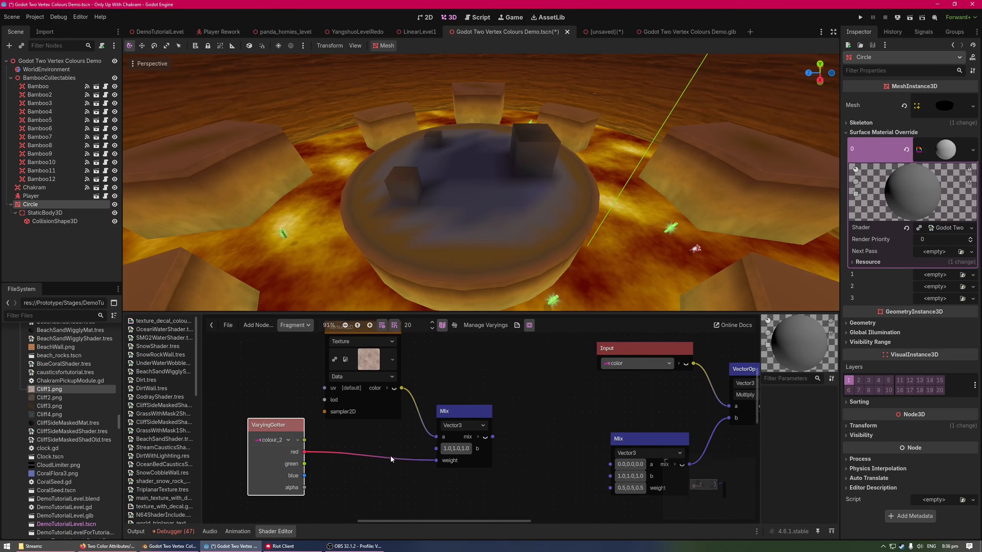
Add Cliff2.png to the shader graph as a Texture2D node and connect its color output to the Mix node's b input
{"action": "left_click_drag", "start_coordinate": [64, 397], "coordinate": [361, 450]}
{"action": "middle_click_drag", "start_coordinate": [361, 474], "coordinate": [372, 418]}
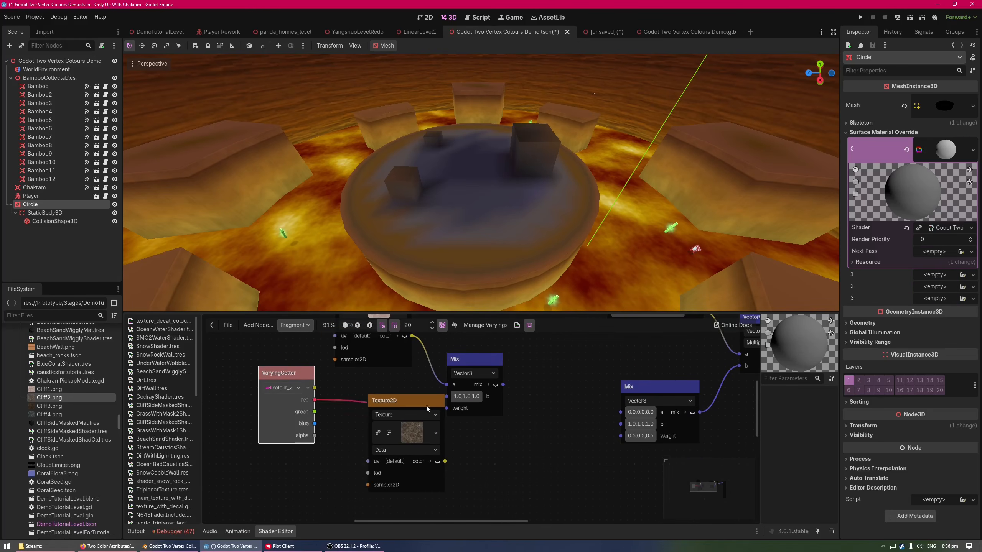
{"action": "left_click_drag", "start_coordinate": [427, 403], "coordinate": [398, 393]}
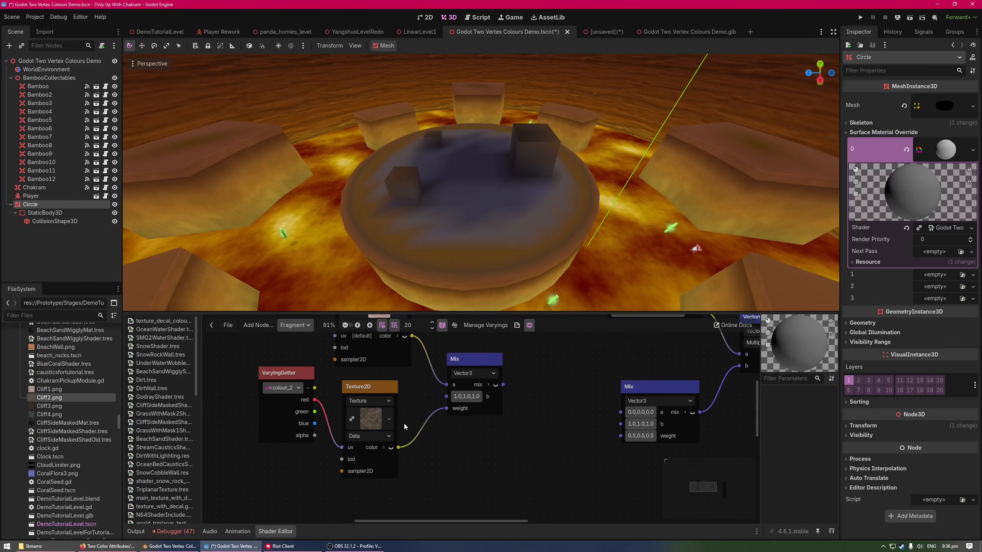
{"action": "left_click_drag", "start_coordinate": [407, 442], "coordinate": [443, 398]}
Reconnect colour_2's red channel to the Mix weight, move the VaryingGetter aside and detach red from the Cliff2 texture's uv input
{"action": "middle_click_drag", "start_coordinate": [353, 416], "coordinate": [362, 403]}
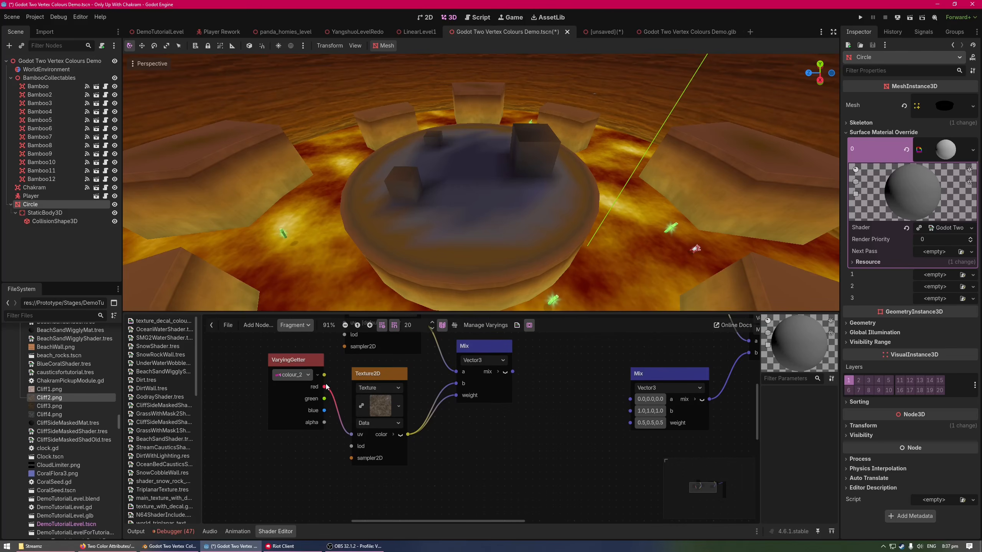
{"action": "left_click_drag", "start_coordinate": [325, 387], "coordinate": [450, 400]}
{"action": "middle_click_drag", "start_coordinate": [450, 404], "coordinate": [460, 423]}
{"action": "left_click_drag", "start_coordinate": [323, 382], "coordinate": [269, 396]}
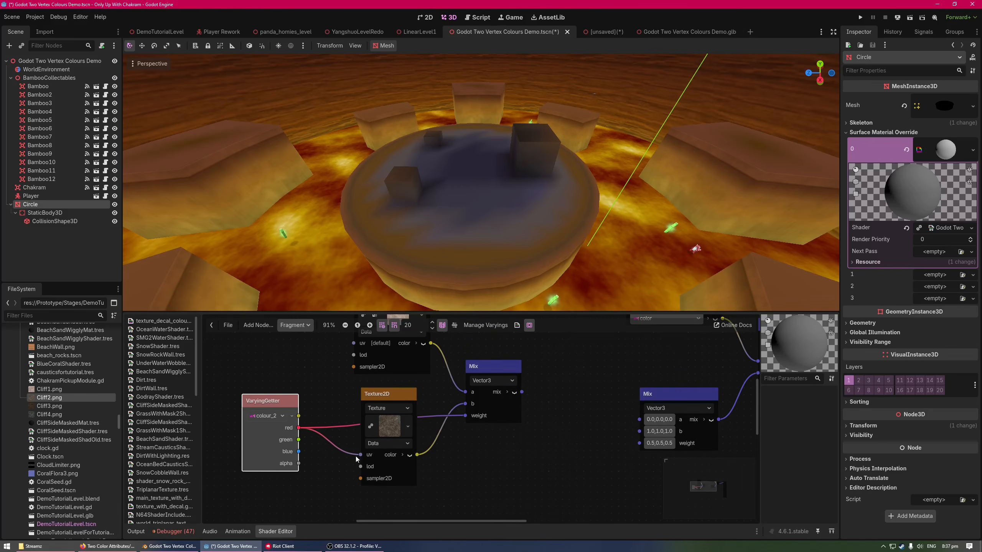
{"action": "left_click_drag", "start_coordinate": [359, 454], "coordinate": [340, 462]}
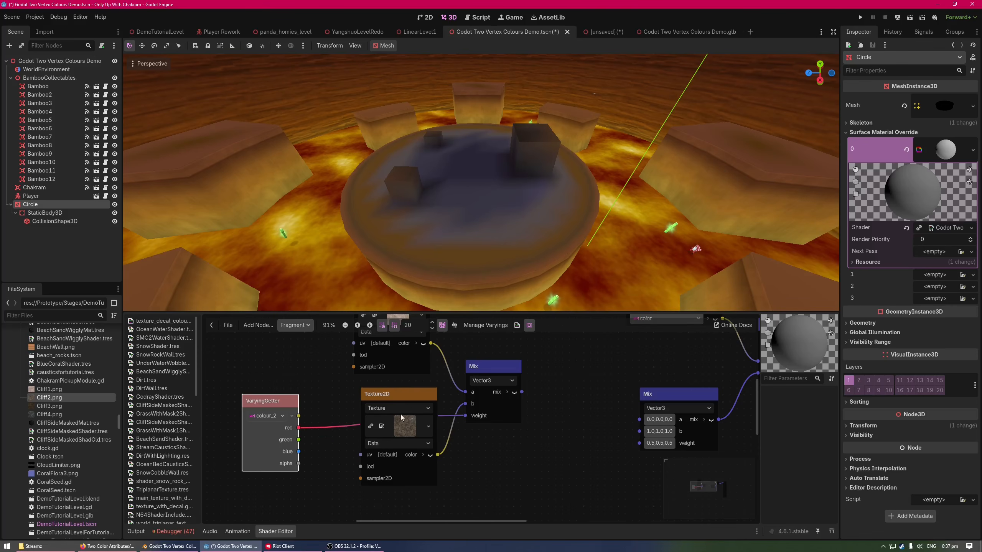
Move the Cliff1 and Cliff2 texture nodes above the red connection and align them in one column
{"action": "middle_click_drag", "start_coordinate": [484, 441], "coordinate": [507, 474]}
{"action": "left_click_drag", "start_coordinate": [477, 362], "coordinate": [446, 429]}
{"action": "middle_click_drag", "start_coordinate": [479, 409], "coordinate": [485, 470]}
{"action": "left_click_drag", "start_coordinate": [431, 381], "coordinate": [417, 311]}
{"action": "middle_click_drag", "start_coordinate": [513, 407], "coordinate": [540, 439]}
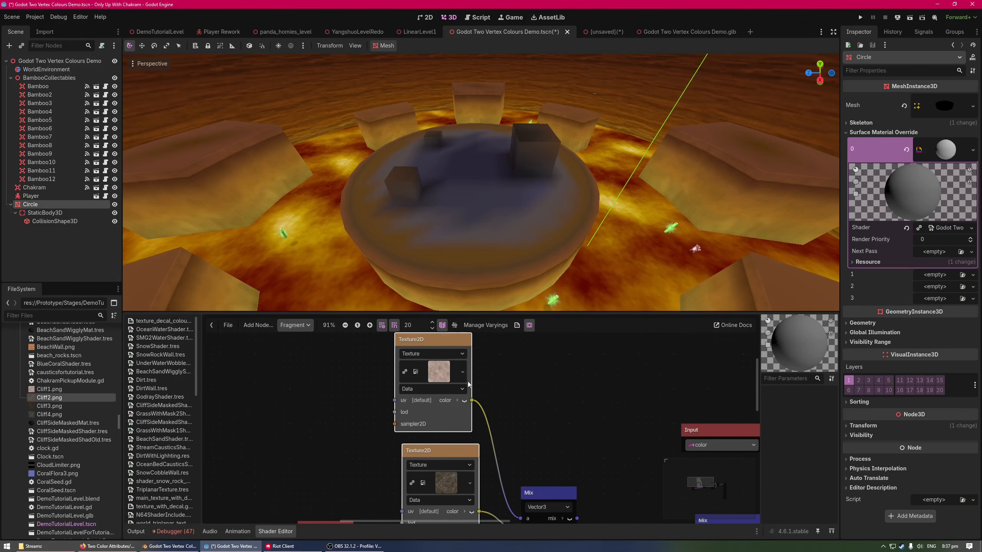
{"action": "mouse_move", "coordinate": [454, 340]}
{"action": "left_mouse_down"}
{"action": "mouse_move", "coordinate": [468, 341]}
{"action": "mouse_move", "coordinate": [457, 343]}
{"action": "left_mouse_up"}
{"action": "middle_click_drag", "start_coordinate": [472, 403], "coordinate": [454, 397]}
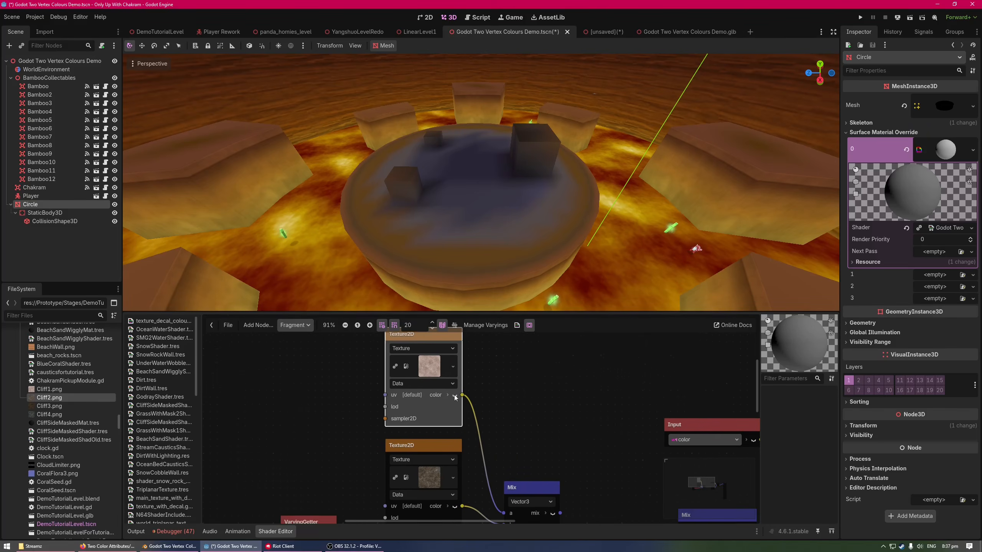
Set the texture type of both the Cliff1 and Cliff2 nodes to Color
{"action": "left_click", "coordinate": [436, 386]}
{"action": "left_click", "coordinate": [426, 406]}
{"action": "middle_click_drag", "start_coordinate": [509, 438], "coordinate": [501, 402]}
{"action": "left_click", "coordinate": [430, 462]}
{"action": "middle_click_drag", "start_coordinate": [460, 470], "coordinate": [461, 500]}
{"action": "left_click_drag", "start_coordinate": [506, 443], "coordinate": [424, 398]}
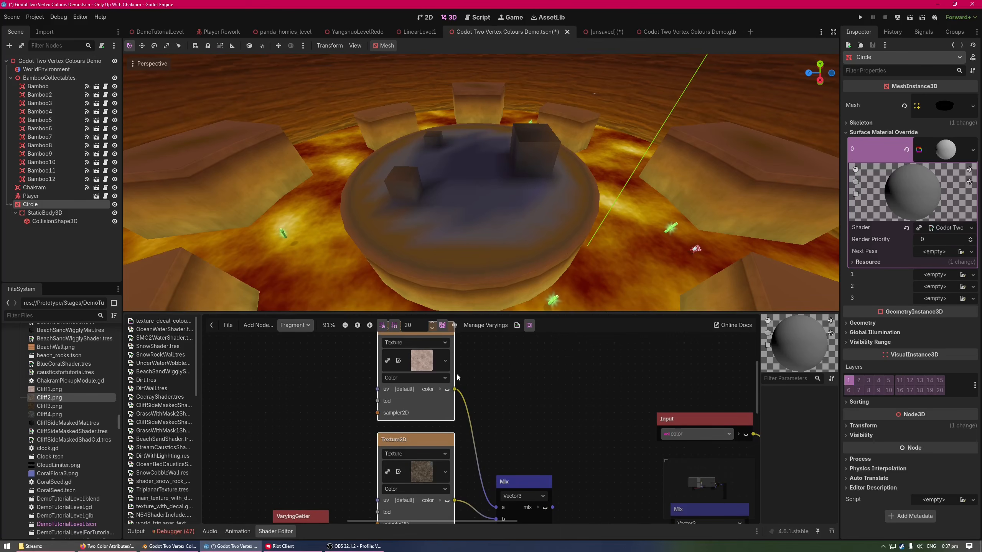
Connect the VaryingGetter's full colour_2 output to the Multiply node's a input to preview the second vertex colour on the model
{"action": "middle_click_drag", "start_coordinate": [530, 381], "coordinate": [494, 395]}
{"action": "scroll", "coordinate": [483, 370], "scroll_direction": "down", "scroll_amount": 1}
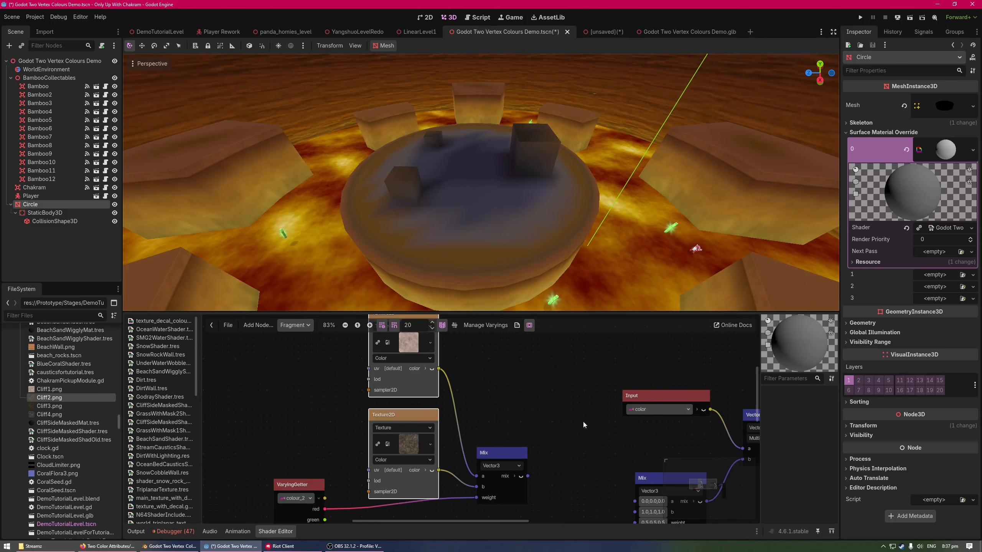
{"action": "middle_click_drag", "start_coordinate": [583, 424], "coordinate": [532, 444]}
{"action": "middle_click_drag", "start_coordinate": [440, 493], "coordinate": [521, 435]}
{"action": "left_click_drag", "start_coordinate": [256, 416], "coordinate": [631, 417]}
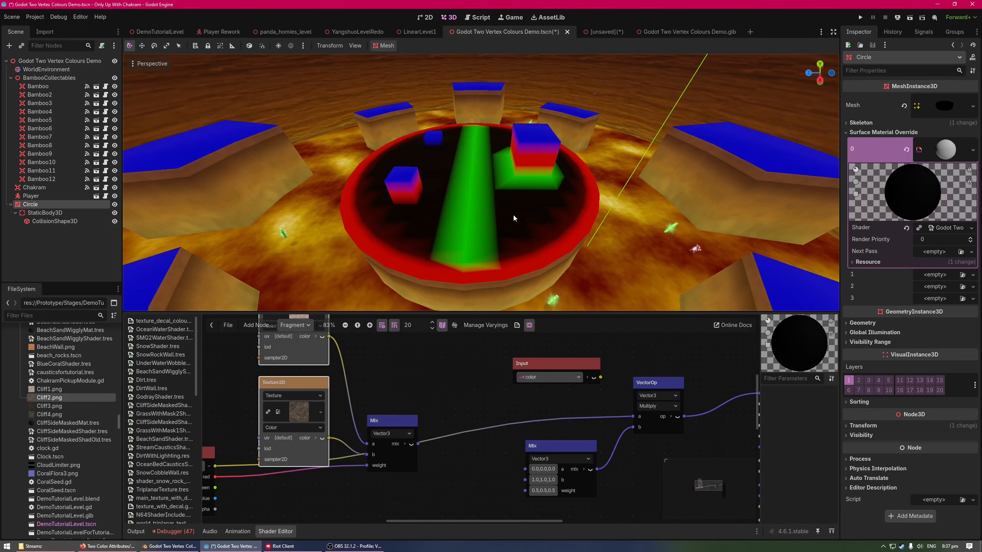
{"action": "middle_click_drag", "start_coordinate": [388, 395], "coordinate": [453, 378]}
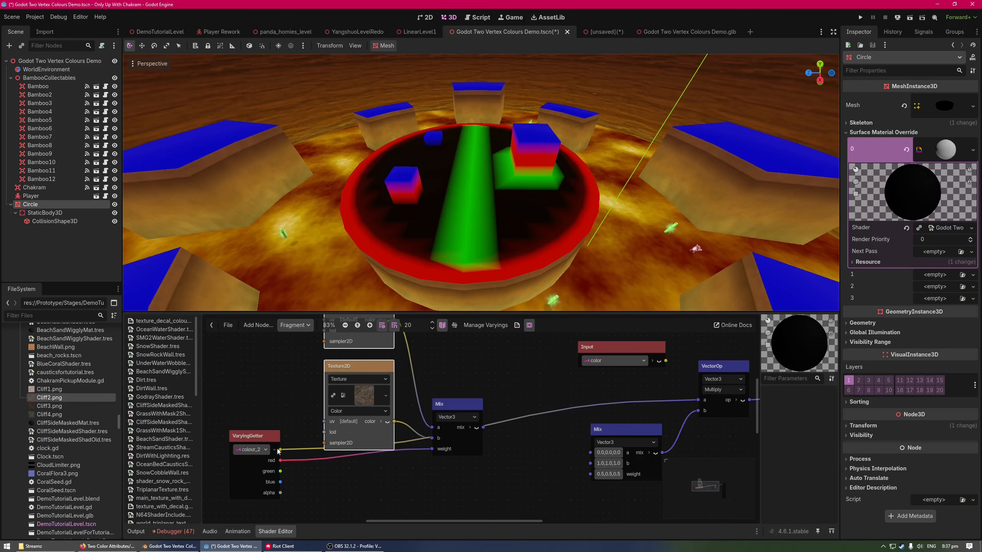
Add a second Vector3 Mix node, feeding the first Mix's output into a and colour_2's green channel into weight
{"action": "middle_click_drag", "start_coordinate": [411, 490], "coordinate": [414, 474]}
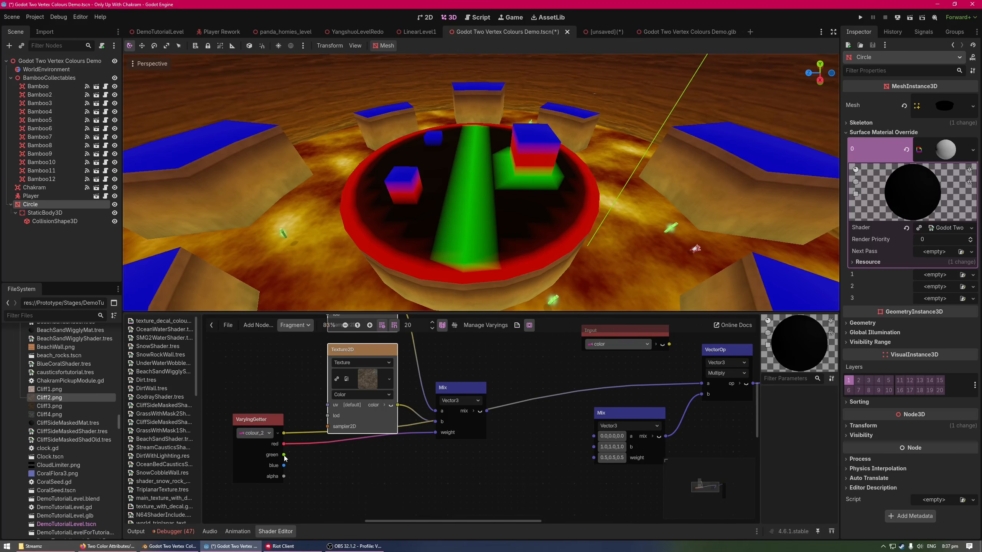
{"action": "left_click_drag", "start_coordinate": [390, 470], "coordinate": [390, 470]}
{"action": "type", "text": "mix"}
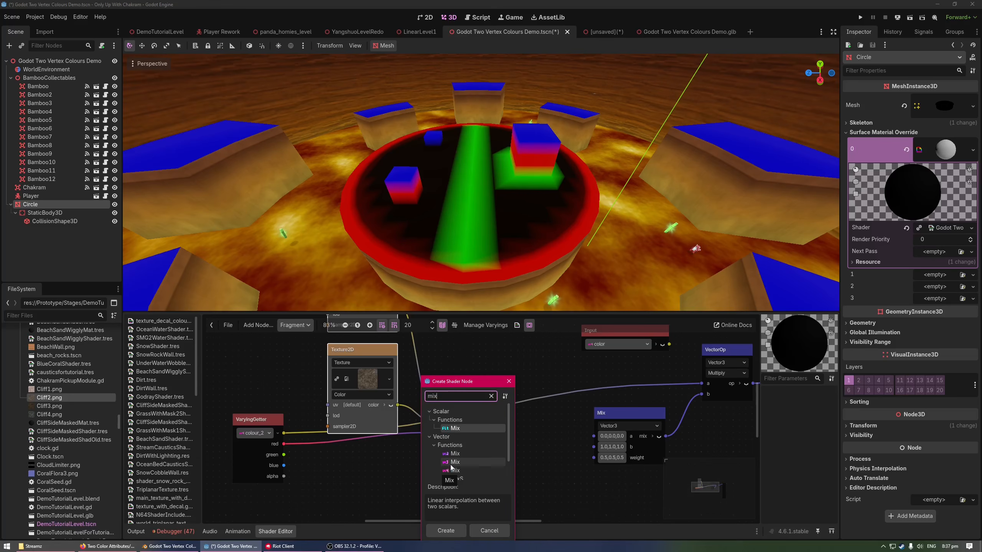
{"action": "double_click", "coordinate": [454, 464]}
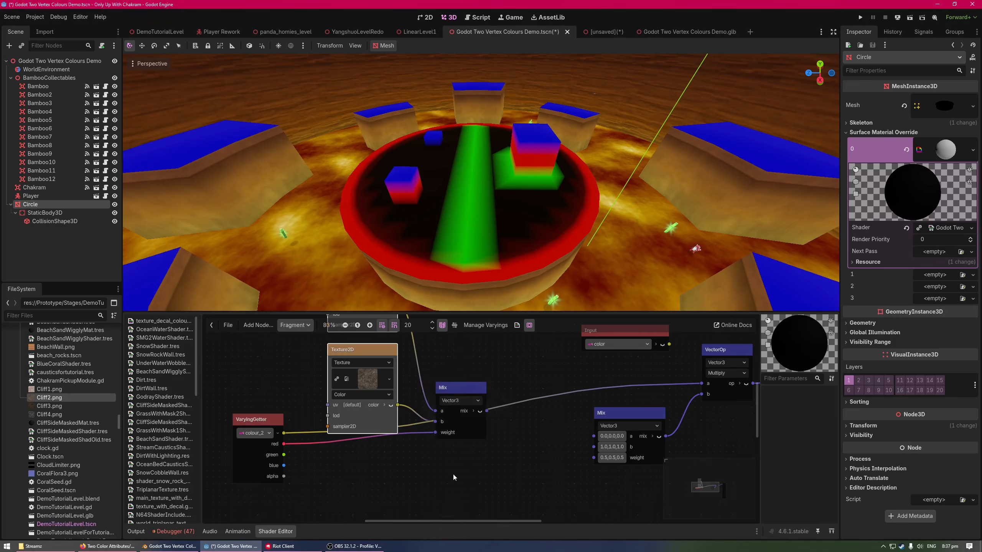
{"action": "middle_click_drag", "start_coordinate": [501, 472], "coordinate": [508, 439]}
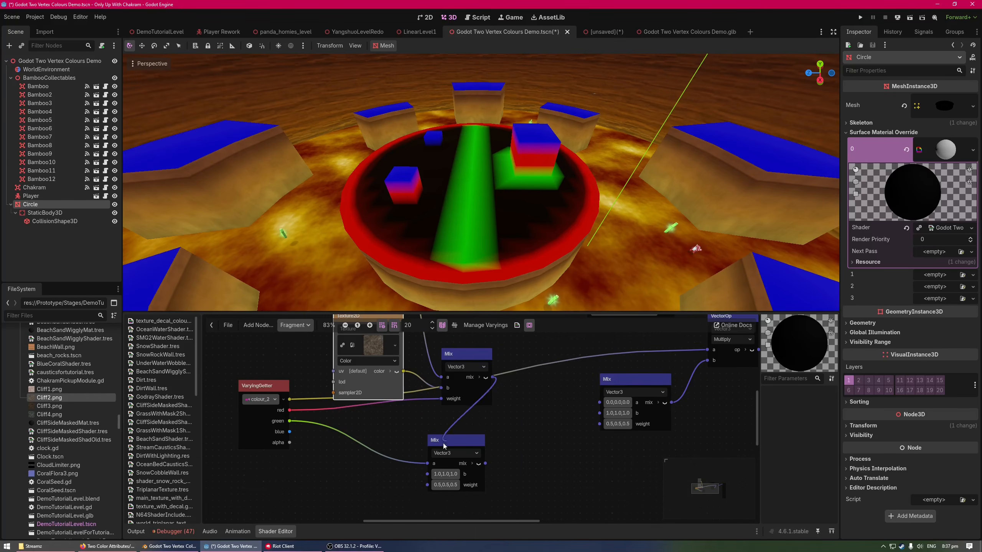
{"action": "left_click_drag", "start_coordinate": [444, 443], "coordinate": [424, 466]}
{"action": "left_click_drag", "start_coordinate": [289, 422], "coordinate": [426, 485]}
Add Cliff3.png as a Texture2D node of type Color and connect its color output to the second Mix's b input
{"action": "left_click_drag", "start_coordinate": [49, 406], "coordinate": [342, 490]}
{"action": "middle_click_drag", "start_coordinate": [385, 490], "coordinate": [375, 441]}
{"action": "left_click_drag", "start_coordinate": [371, 449], "coordinate": [346, 432]}
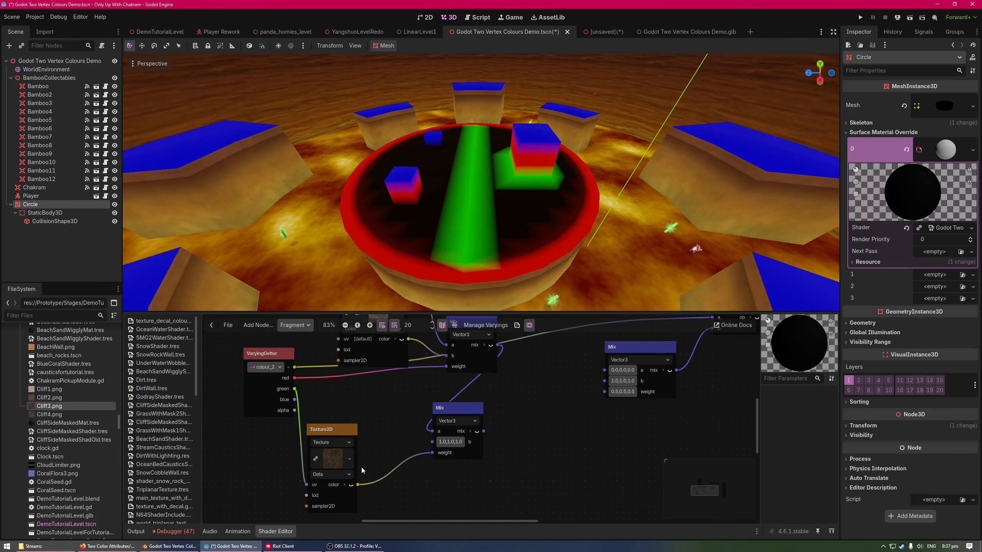
{"action": "key", "text": "ctrl+z"}
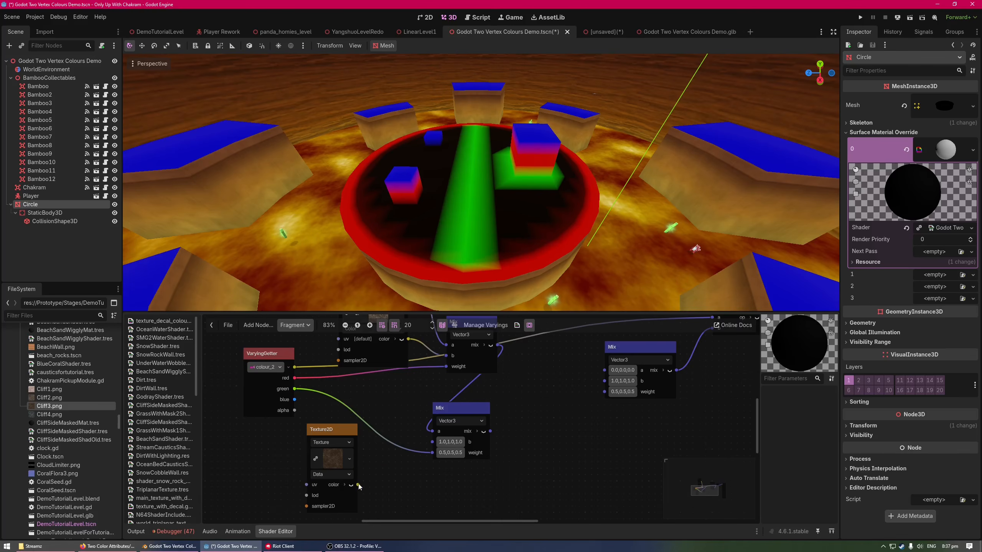
{"action": "left_click_drag", "start_coordinate": [427, 445], "coordinate": [432, 442]}
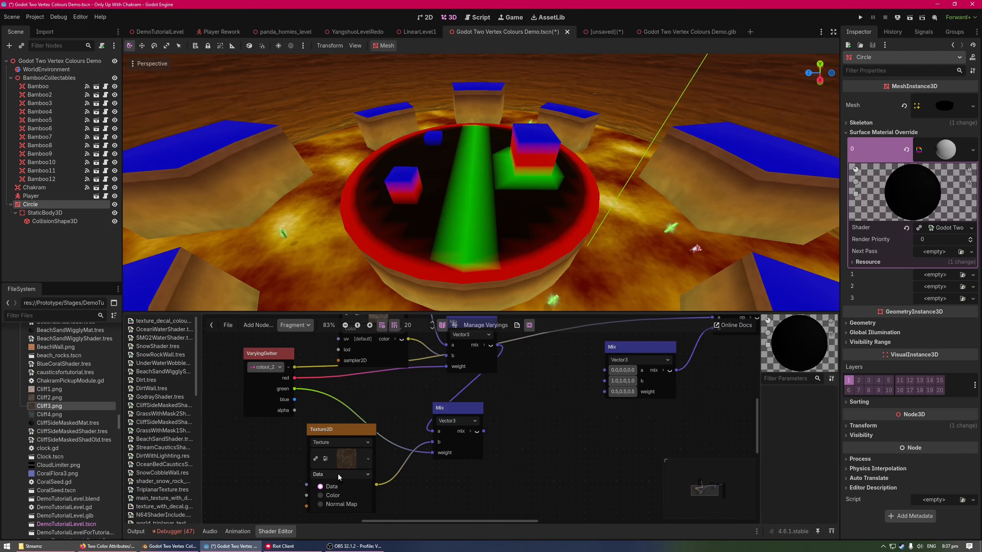
{"action": "left_click", "coordinate": [339, 498]}
Reconnect the Input node's color output to the Multiply node's a input in place of colour_2
{"action": "middle_click_drag", "start_coordinate": [454, 489], "coordinate": [457, 479]}
{"action": "middle_click_drag", "start_coordinate": [571, 424], "coordinate": [499, 449]}
{"action": "scroll", "coordinate": [500, 449], "scroll_direction": "up", "scroll_amount": 1}
{"action": "scroll", "coordinate": [500, 450], "scroll_direction": "down", "scroll_amount": 2}
{"action": "middle_click_drag", "start_coordinate": [581, 383], "coordinate": [493, 432]}
{"action": "left_click_drag", "start_coordinate": [541, 374], "coordinate": [554, 385]}
{"action": "middle_click_drag", "start_coordinate": [301, 506], "coordinate": [450, 431]}
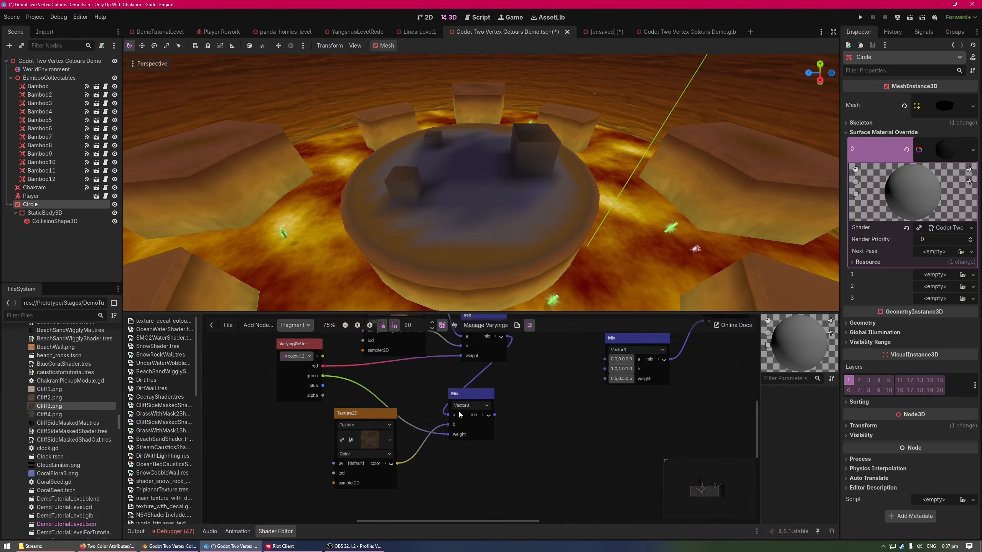
{"action": "scroll", "coordinate": [454, 445], "scroll_direction": "down", "scroll_amount": 4}
{"action": "left_click_drag", "start_coordinate": [353, 383], "coordinate": [305, 386]}
{"action": "right_click", "coordinate": [365, 414]}
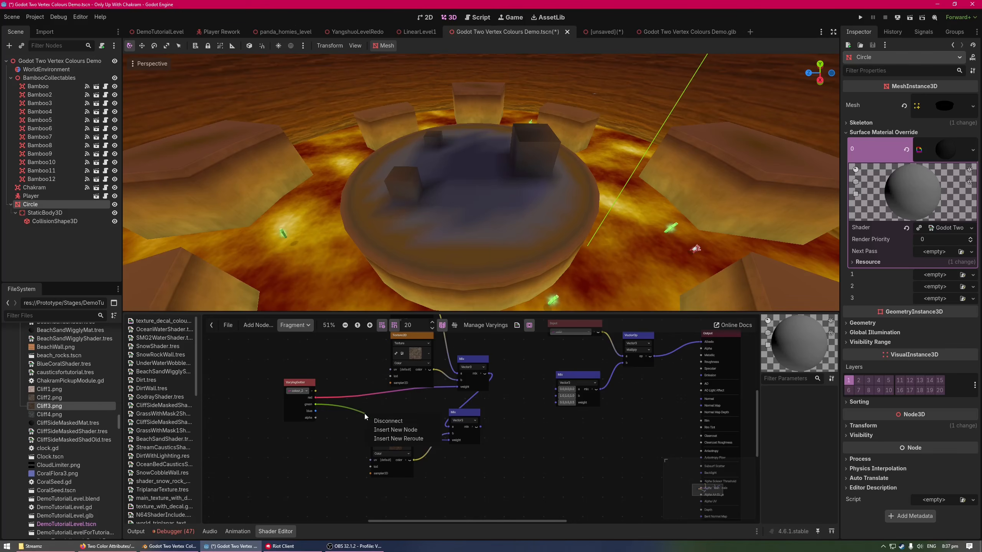
{"action": "left_click", "coordinate": [397, 430]}
{"action": "left_click", "coordinate": [472, 531]}
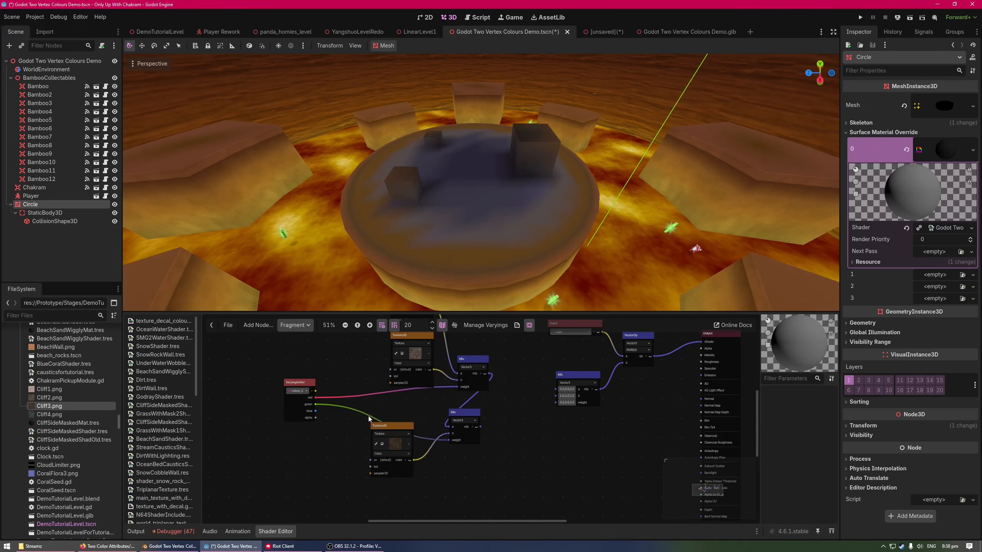
Insert a reroute point on the green channel's connection and position it above the Cliff3 texture node
{"action": "right_click", "coordinate": [367, 416]}
{"action": "left_click", "coordinate": [399, 443]}
{"action": "right_click", "coordinate": [364, 431]}
{"action": "left_click", "coordinate": [453, 382]}
{"action": "scroll", "coordinate": [368, 407], "scroll_direction": "up", "scroll_amount": 1}
{"action": "scroll", "coordinate": [368, 411], "scroll_direction": "up", "scroll_amount": 2}
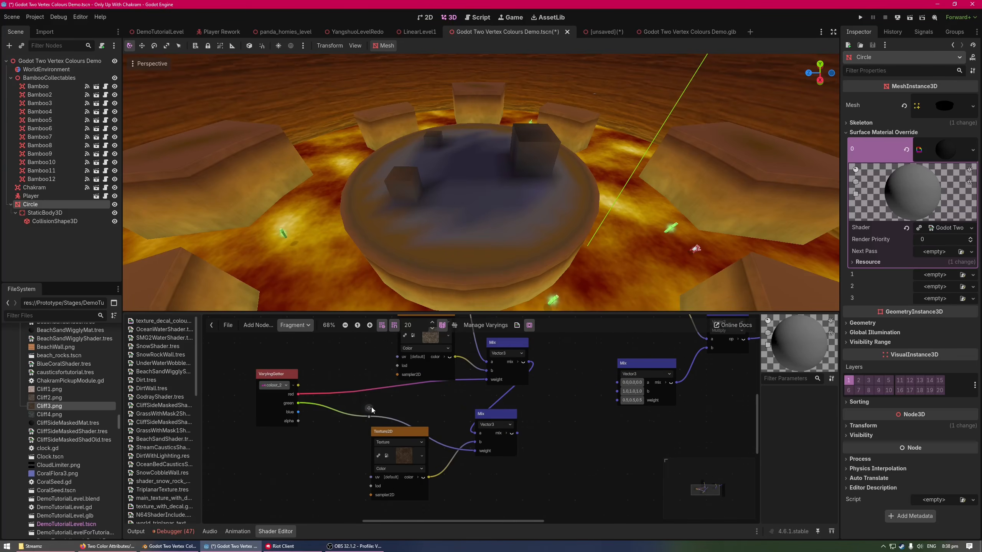
{"action": "mouse_move", "coordinate": [371, 409]}
{"action": "left_mouse_down"}
{"action": "mouse_move", "coordinate": [354, 493]}
{"action": "mouse_move", "coordinate": [370, 404]}
{"action": "left_mouse_up"}
{"action": "mouse_move", "coordinate": [425, 415]}
{"action": "middle_mouse_down"}
{"action": "mouse_move", "coordinate": [419, 432]}
{"action": "mouse_move", "coordinate": [440, 425]}
{"action": "mouse_move", "coordinate": [441, 409]}
{"action": "middle_mouse_up"}
Align the second Mix node directly beneath the first Mix node
{"action": "scroll", "coordinate": [473, 439], "scroll_direction": "down", "scroll_amount": 1}
{"action": "middle_click_drag", "start_coordinate": [474, 440], "coordinate": [451, 480]}
{"action": "left_click_drag", "start_coordinate": [482, 400], "coordinate": [487, 395]}
{"action": "middle_click_drag", "start_coordinate": [494, 435], "coordinate": [513, 445]}
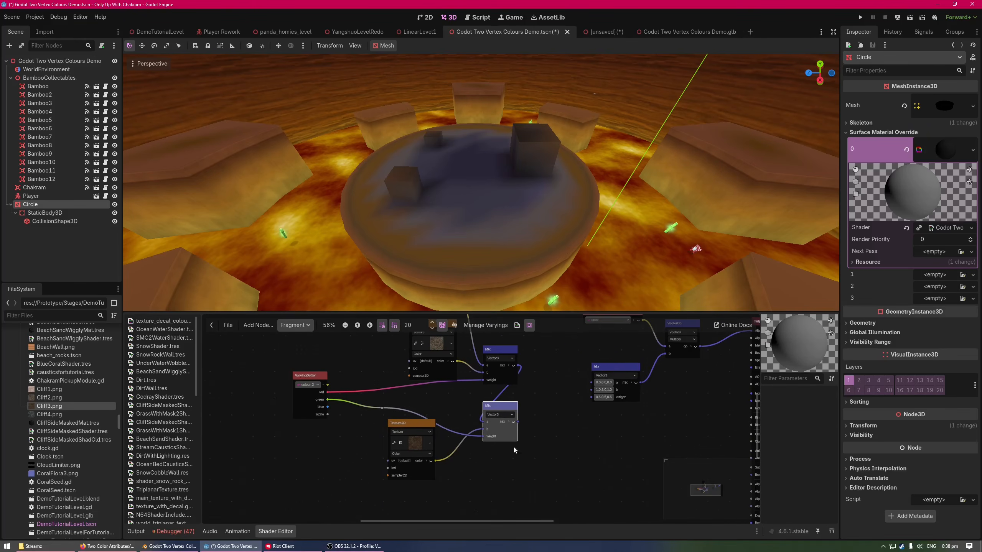
Add a third Vector3 Mix node and connect colour_2's blue channel to its weight input
{"action": "middle_click_drag", "start_coordinate": [363, 445], "coordinate": [354, 428]}
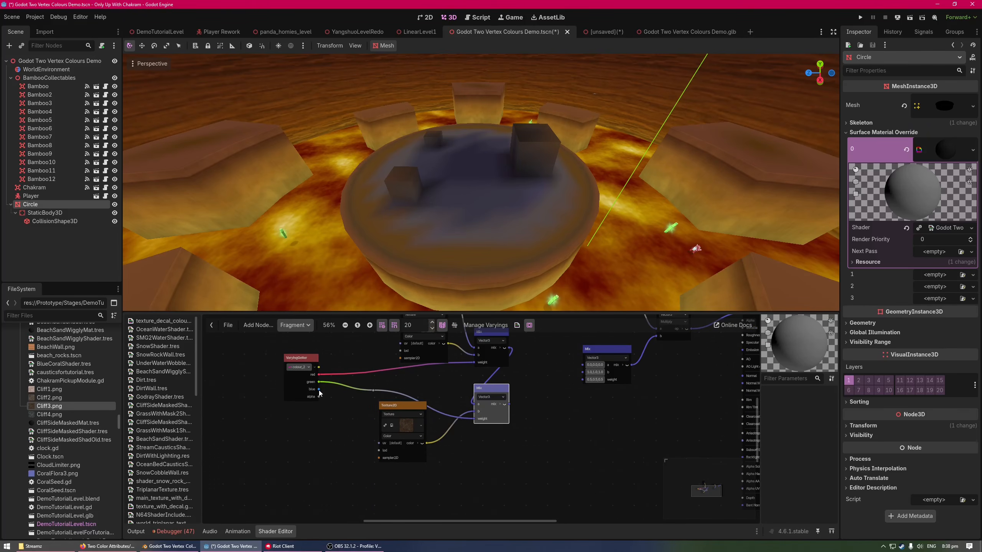
{"action": "left_click_drag", "start_coordinate": [319, 390], "coordinate": [422, 486]}
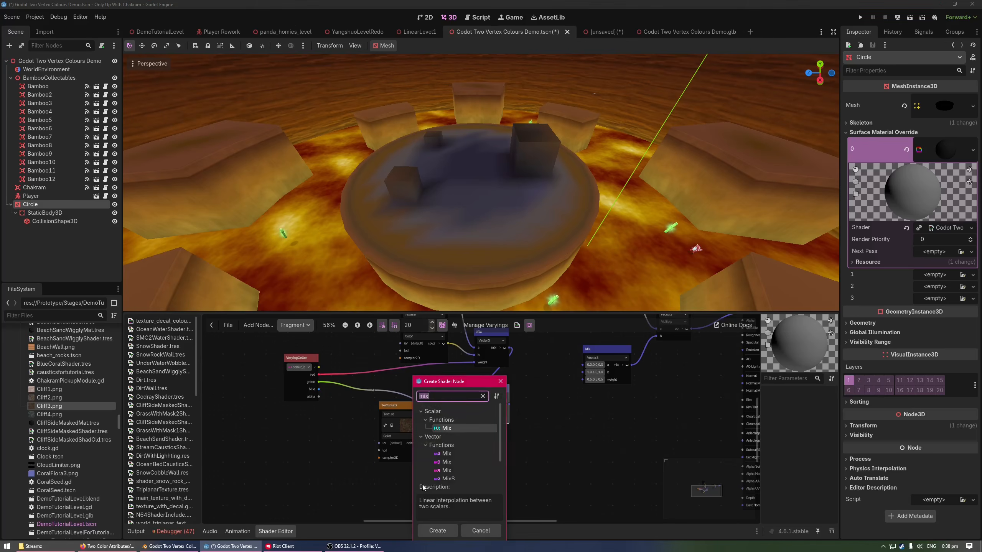
{"action": "double_click", "coordinate": [449, 463]}
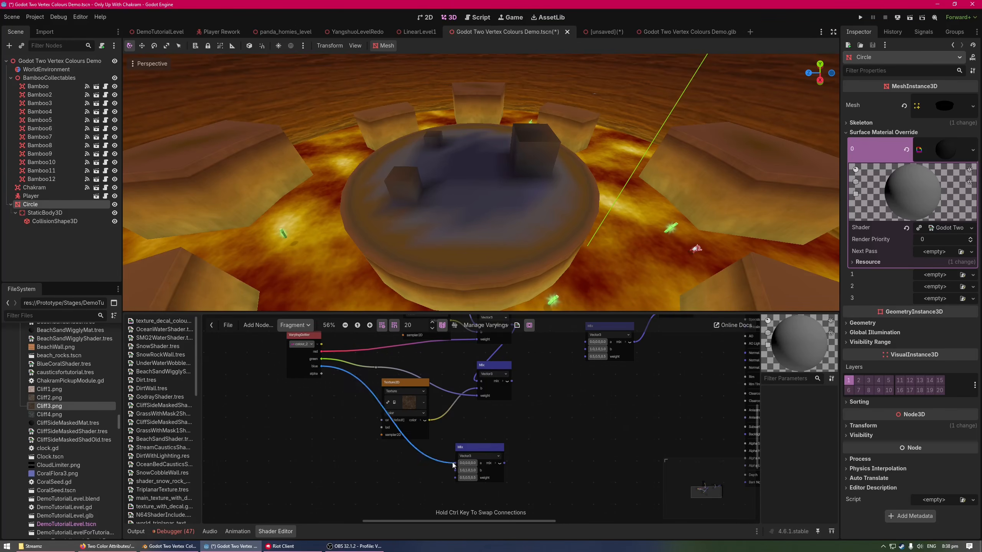
{"action": "left_click_drag", "start_coordinate": [454, 465], "coordinate": [455, 478]}
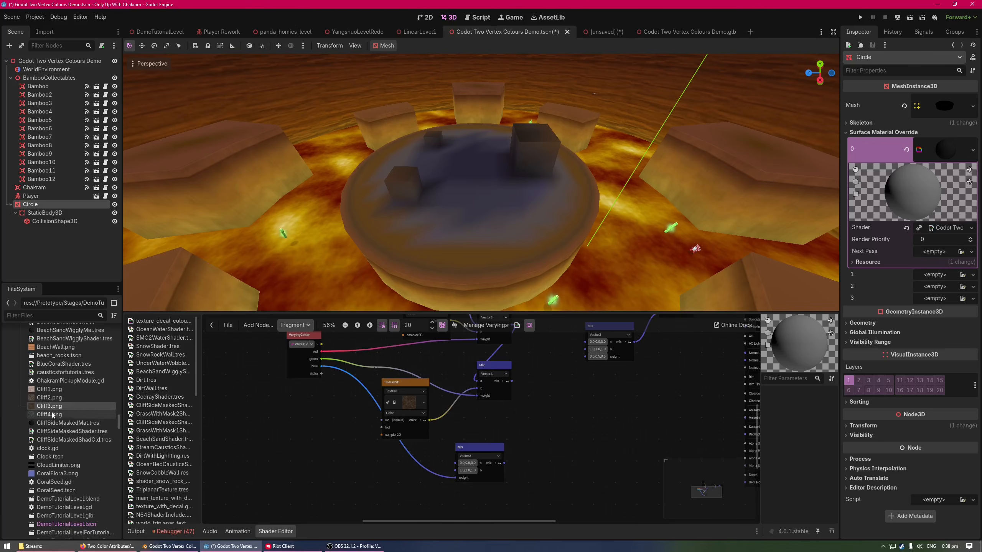
Add Cliff4.png as a Color-type Texture2D feeding the third Mix's b input, and connect the second Mix's output to its a input
{"action": "left_click_drag", "start_coordinate": [53, 415], "coordinate": [352, 474]}
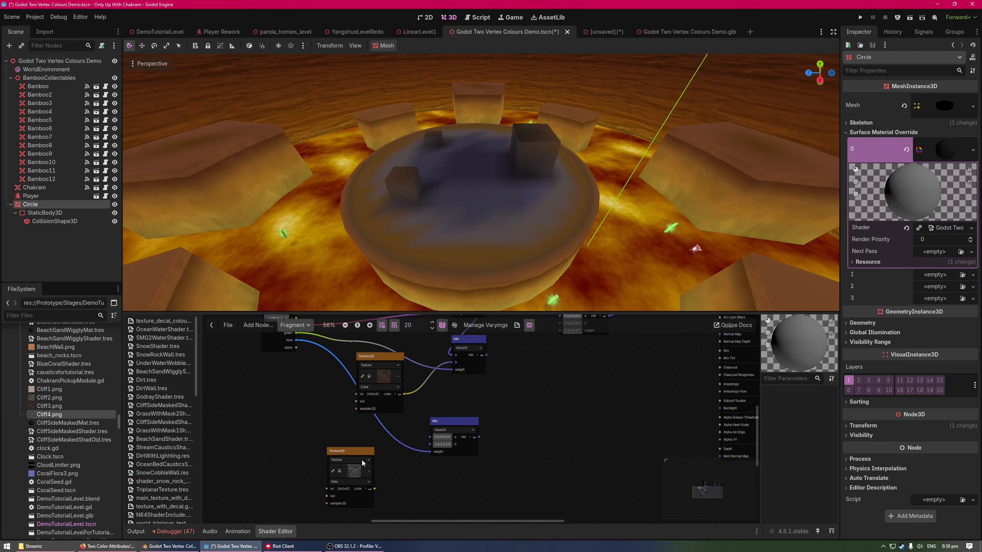
{"action": "left_click", "coordinate": [355, 482]}
{"action": "left_click", "coordinate": [351, 500]}
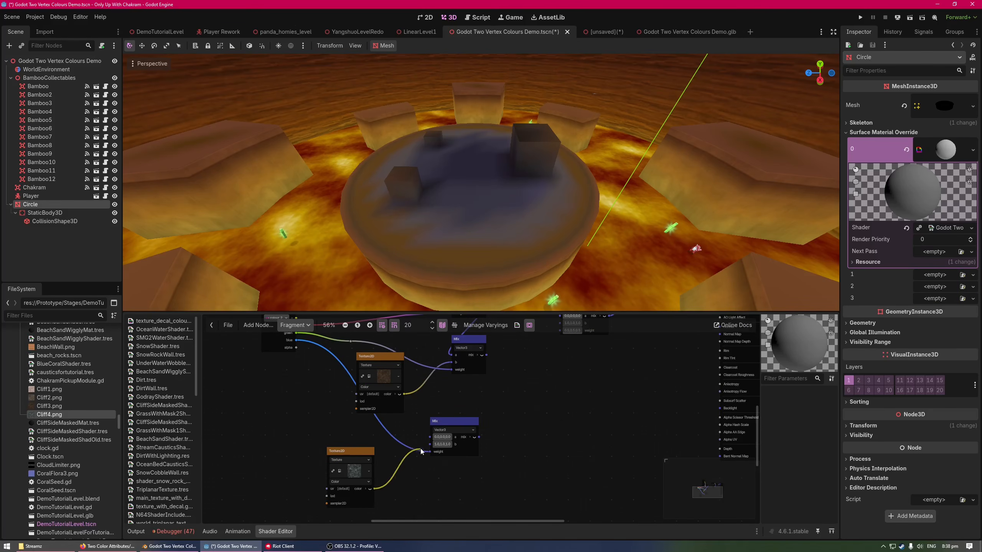
{"action": "left_click_drag", "start_coordinate": [421, 450], "coordinate": [429, 445]}
{"action": "left_click_drag", "start_coordinate": [487, 356], "coordinate": [430, 437]}
{"action": "middle_click_drag", "start_coordinate": [504, 433], "coordinate": [438, 437]}
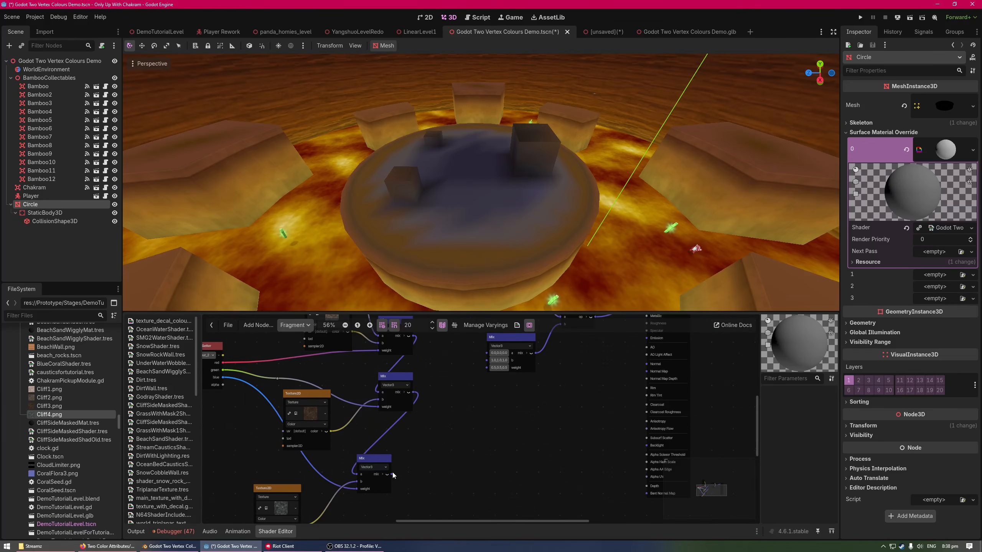
Delete the old Mix node that feeds the Multiply node's b input
{"action": "middle_click_drag", "start_coordinate": [512, 435], "coordinate": [498, 458]}
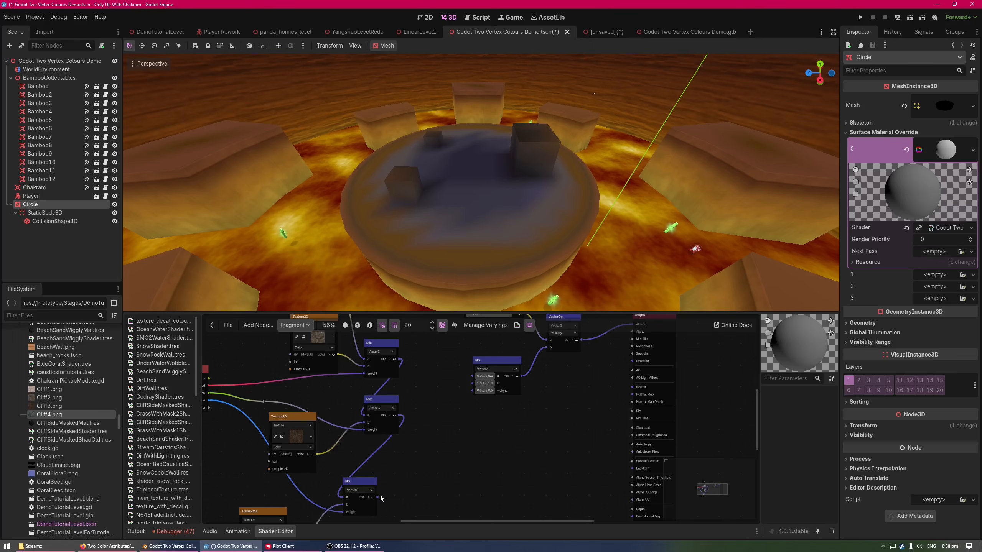
{"action": "middle_click_drag", "start_coordinate": [511, 419], "coordinate": [502, 442]}
{"action": "left_click", "coordinate": [491, 409]}
{"action": "key", "text": "Delete"}
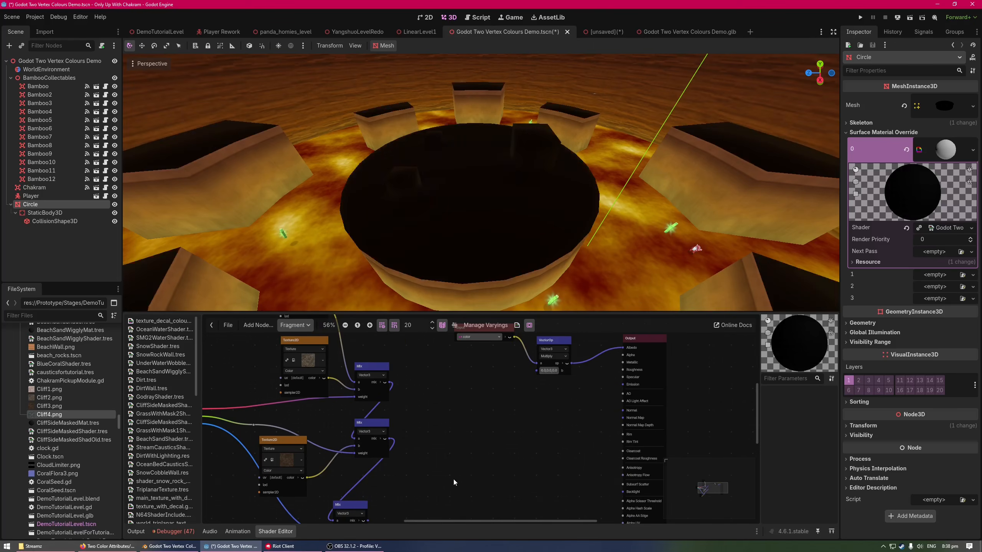
Connect the third Mix's output to the Multiply node's b input and inspect the textured platform
{"action": "middle_click_drag", "start_coordinate": [453, 482], "coordinate": [479, 446]}
{"action": "left_click_drag", "start_coordinate": [523, 383], "coordinate": [473, 387]}
{"action": "middle_click_drag", "start_coordinate": [495, 336], "coordinate": [473, 387]}
{"action": "left_click_drag", "start_coordinate": [474, 388], "coordinate": [535, 387]}
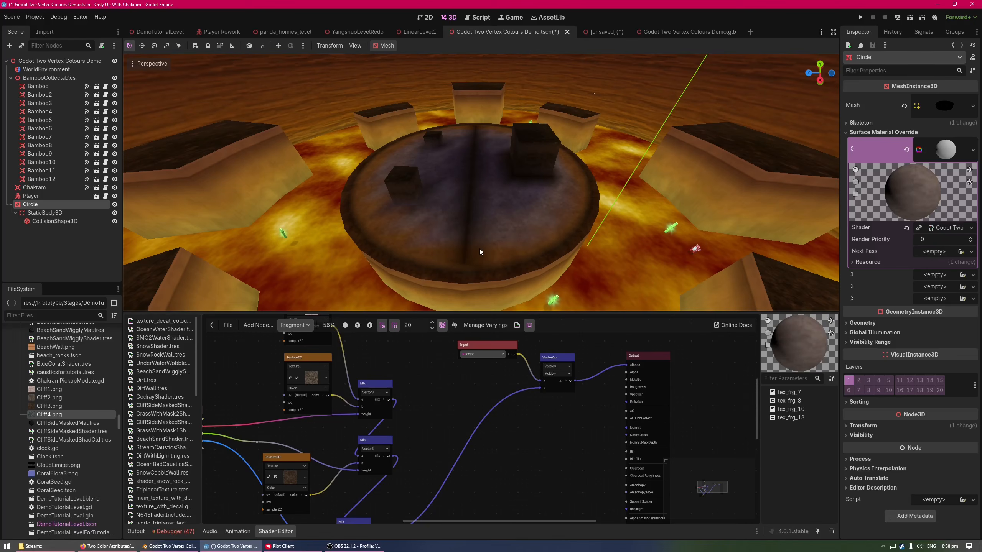
{"action": "right_click_drag", "start_coordinate": [327, 134], "coordinate": [315, 106]}
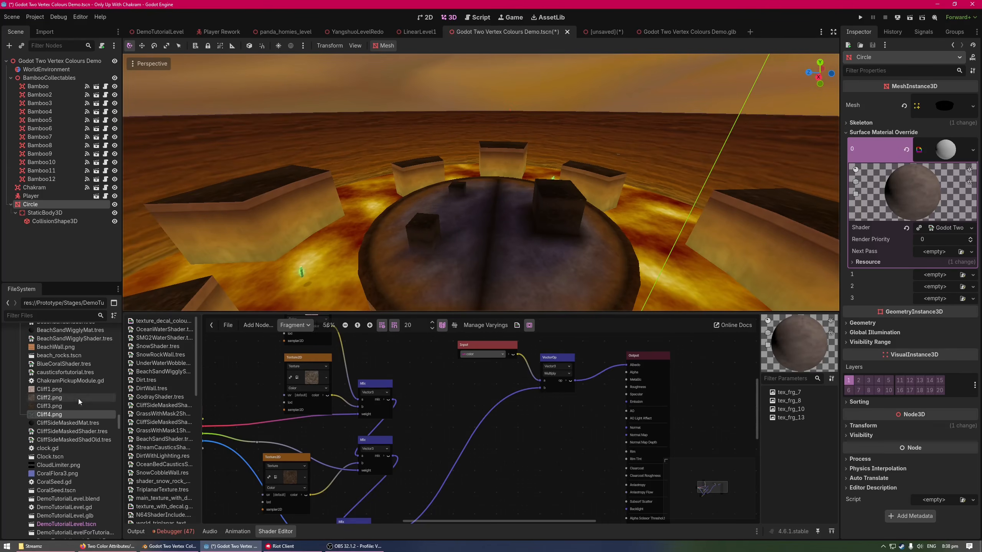
Move the Input, Multiply and Output nodes above and closer to the Mix chain, spacing the Input node further from Multiply
{"action": "scroll", "coordinate": [457, 407], "scroll_direction": "down", "scroll_amount": 3}
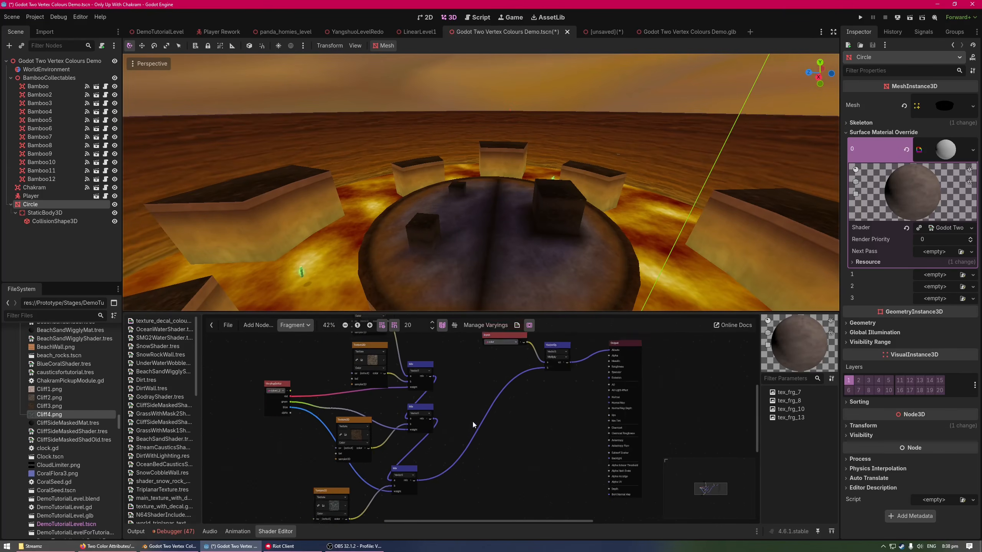
{"action": "left_click_drag", "start_coordinate": [452, 492], "coordinate": [313, 348]}
{"action": "middle_click_drag", "start_coordinate": [440, 359], "coordinate": [429, 383]}
{"action": "left_click_drag", "start_coordinate": [388, 356], "coordinate": [405, 383]}
{"action": "scroll", "coordinate": [444, 398], "scroll_direction": "up", "scroll_amount": 3}
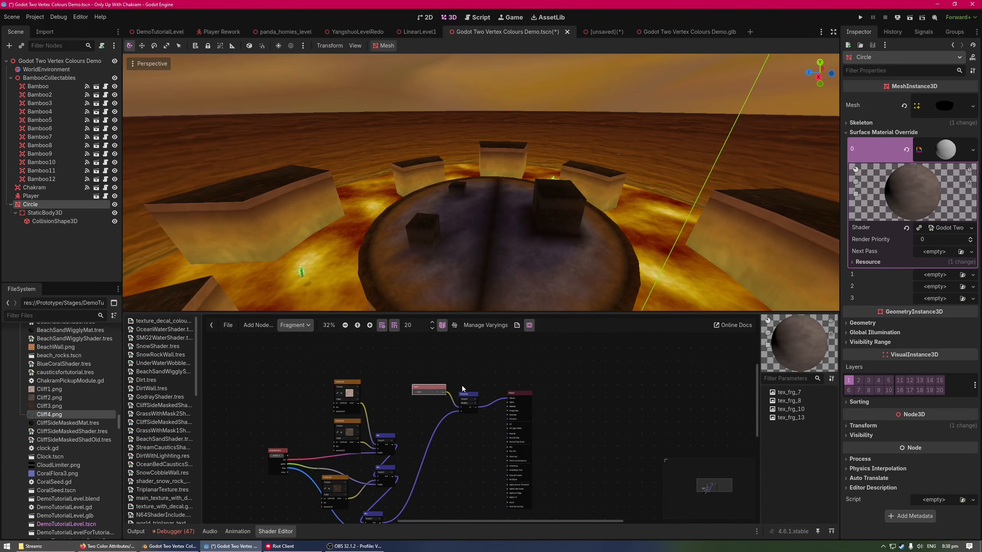
{"action": "scroll", "coordinate": [440, 395], "scroll_direction": "up", "scroll_amount": 2}
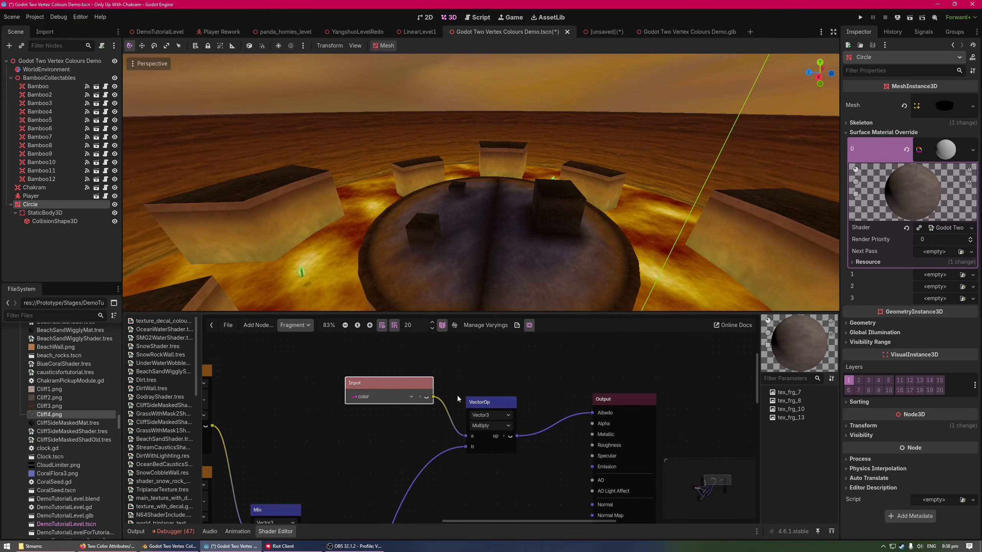
{"action": "middle_click_drag", "start_coordinate": [396, 388], "coordinate": [531, 415]}
Inspect the blended platform from another angle, enlarge the shader graph area and move the Output node closer to the Multiply node
{"action": "left_click_drag", "start_coordinate": [577, 312], "coordinate": [576, 357]}
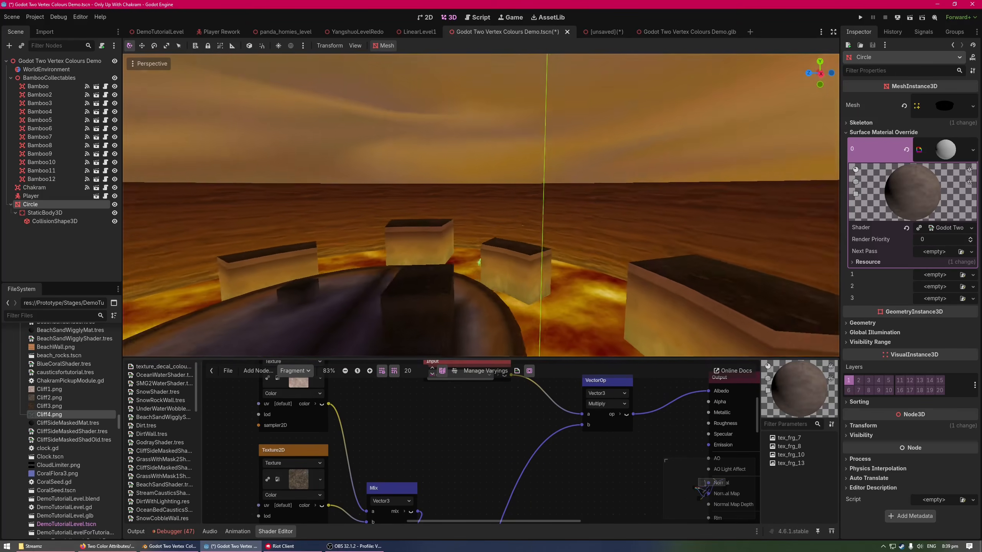
{"action": "middle_click_drag", "start_coordinate": [481, 206], "coordinate": [716, 209]}
{"action": "mouse_move", "coordinate": [481, 205]}
{"action": "right_mouse_down"}
{"action": "mouse_move", "coordinate": [541, 224]}
{"action": "mouse_move", "coordinate": [607, 207]}
{"action": "mouse_move", "coordinate": [657, 209]}
{"action": "mouse_move", "coordinate": [711, 232]}
{"action": "mouse_move", "coordinate": [387, 198]}
{"action": "mouse_move", "coordinate": [266, 232]}
{"action": "mouse_move", "coordinate": [634, 213]}
{"action": "mouse_move", "coordinate": [777, 191]}
{"action": "mouse_move", "coordinate": [545, 215]}
{"action": "mouse_move", "coordinate": [626, 237]}
{"action": "mouse_move", "coordinate": [781, 228]}
{"action": "mouse_move", "coordinate": [489, 207]}
{"action": "right_mouse_up"}
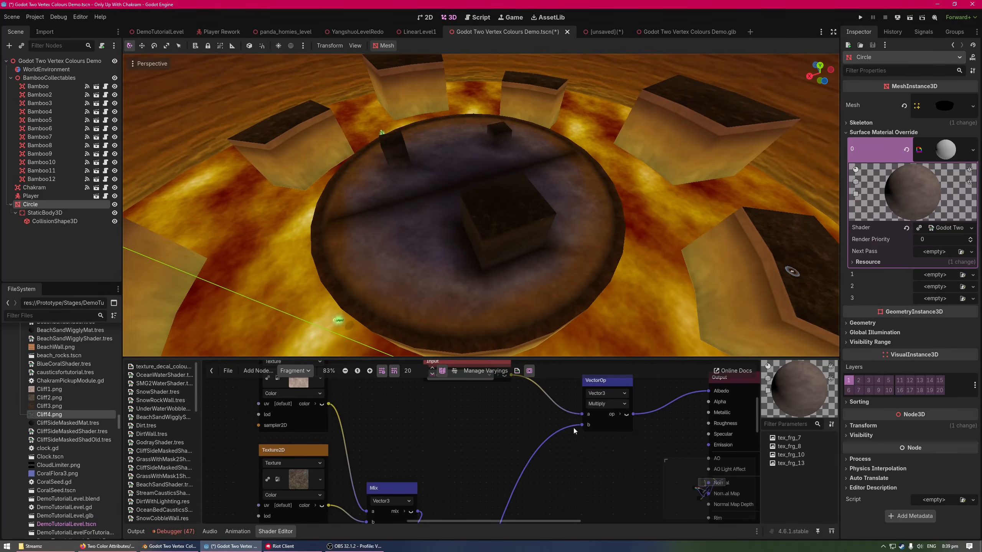
{"action": "left_click_drag", "start_coordinate": [556, 358], "coordinate": [558, 239]}
{"action": "middle_click_drag", "start_coordinate": [500, 323], "coordinate": [353, 383]}
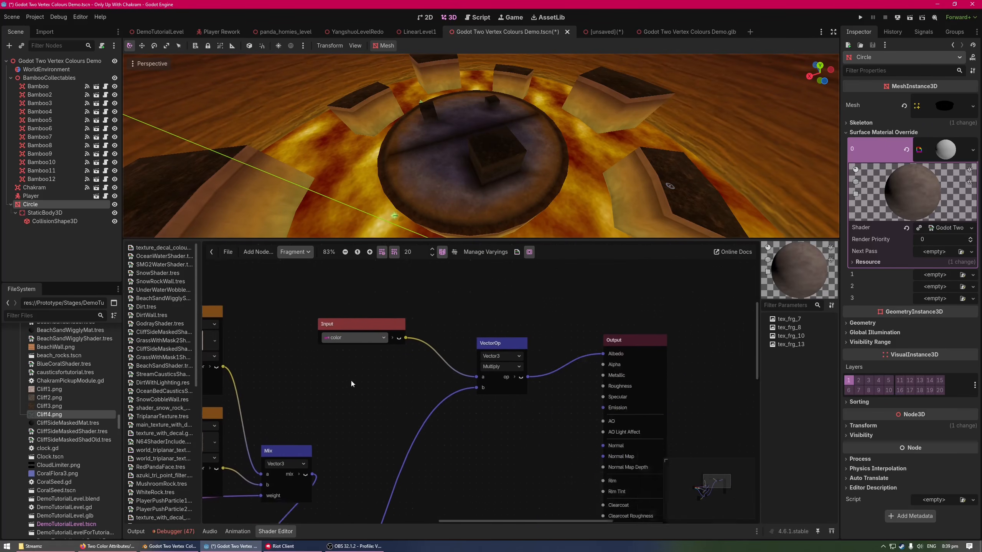
{"action": "middle_click_drag", "start_coordinate": [563, 414], "coordinate": [448, 372]}
{"action": "left_click_drag", "start_coordinate": [513, 299], "coordinate": [488, 303]}
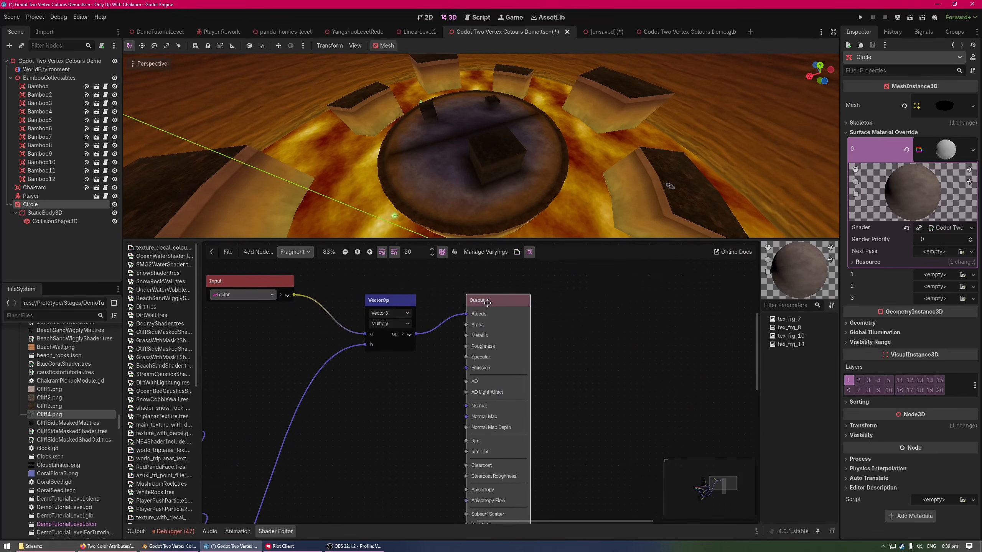